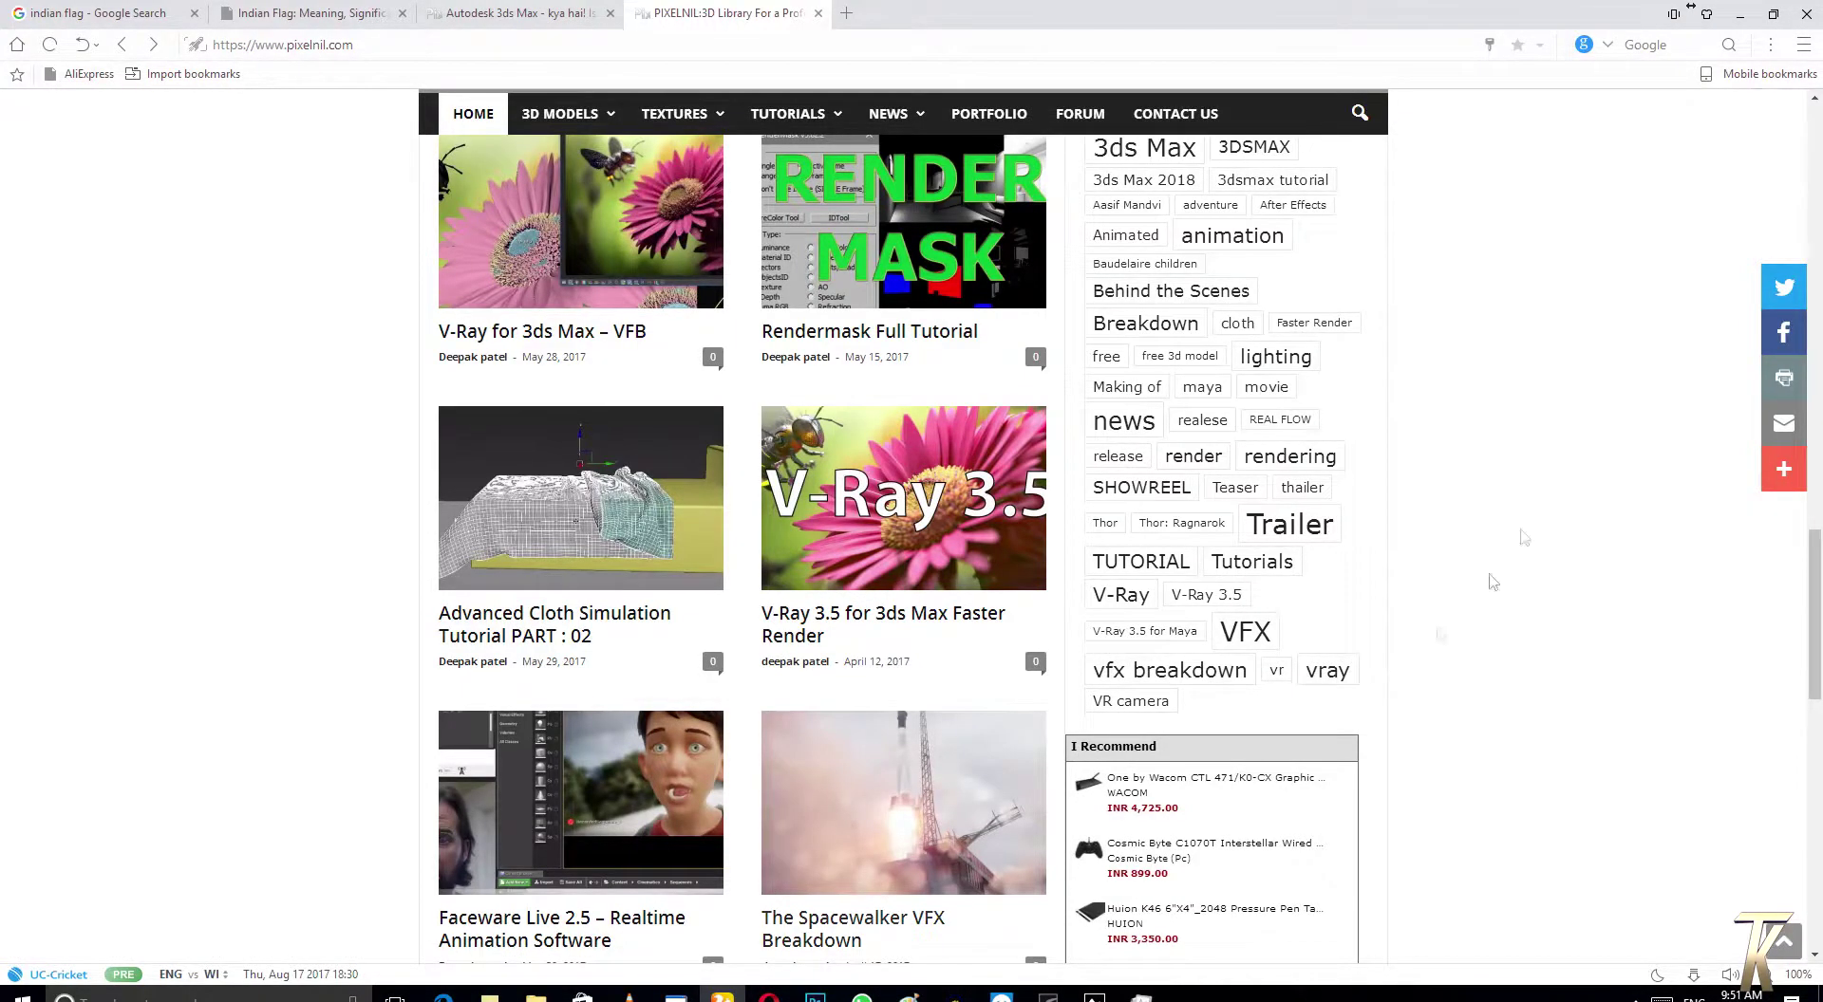
# Zoom the viewports, activate the Top view, then make the Perspective viewport active
pyautogui.scroll(15, 1147, 558)
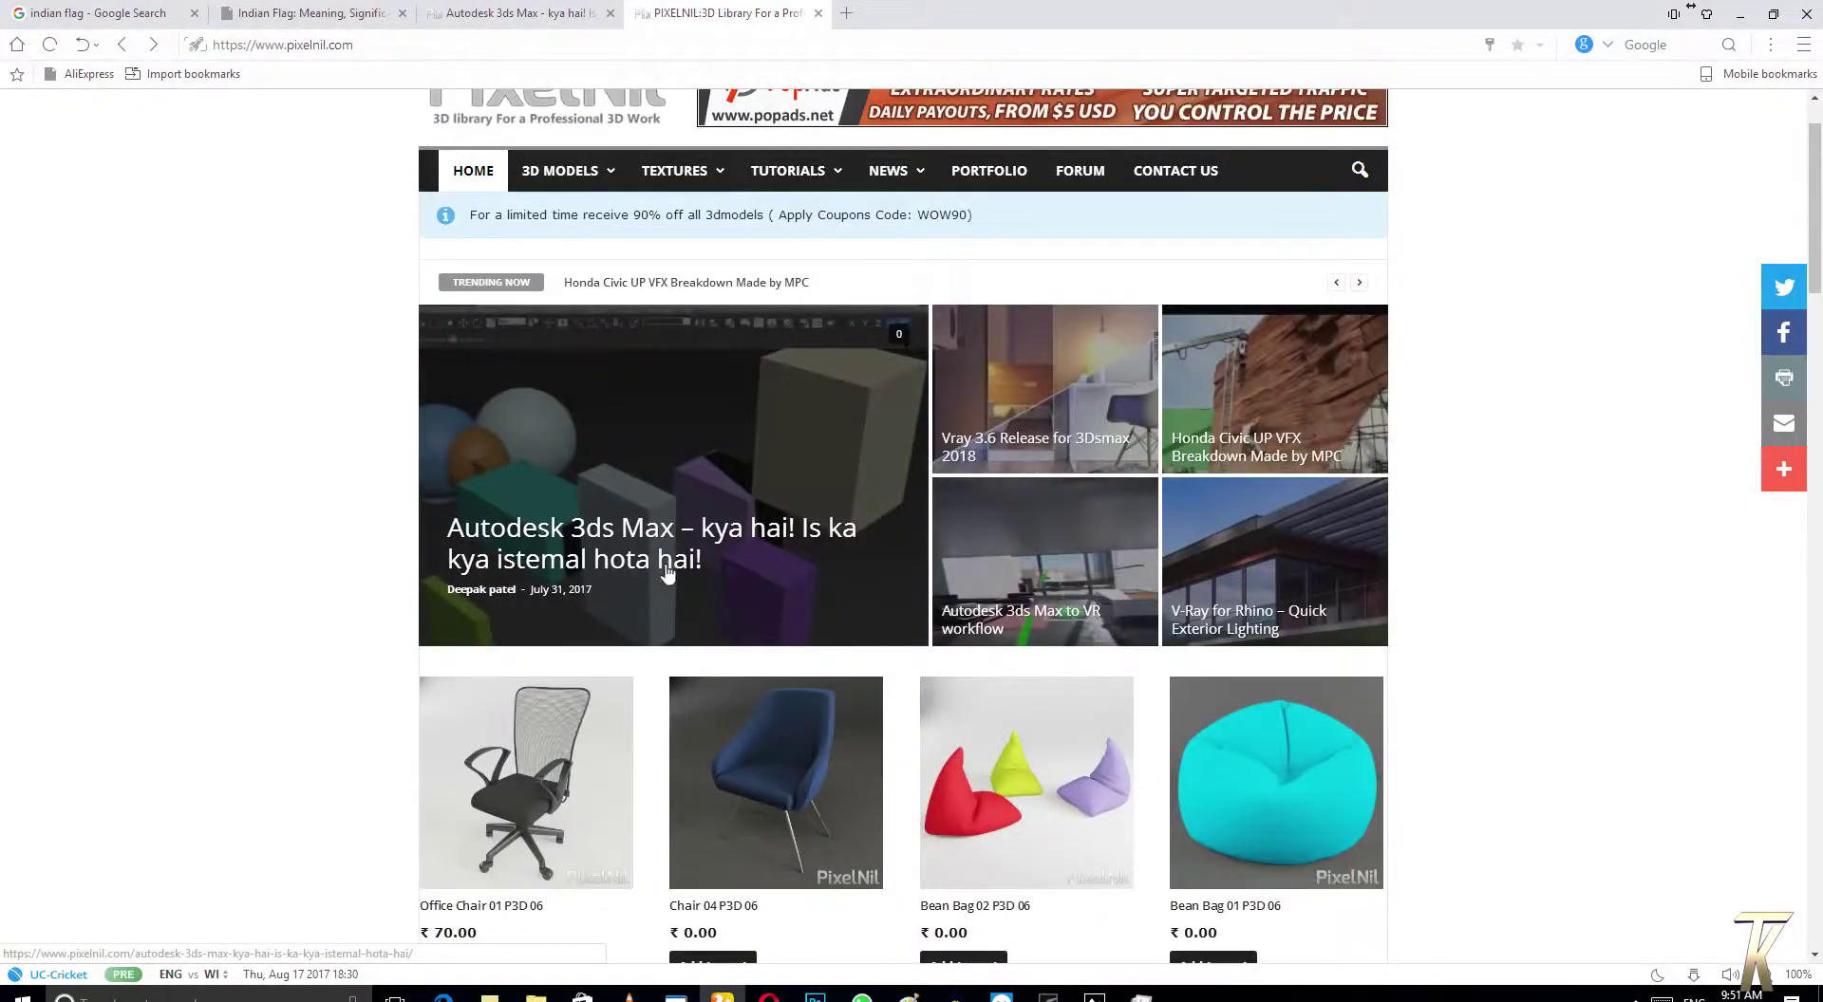
pyautogui.scroll(-5, 1025, 788)
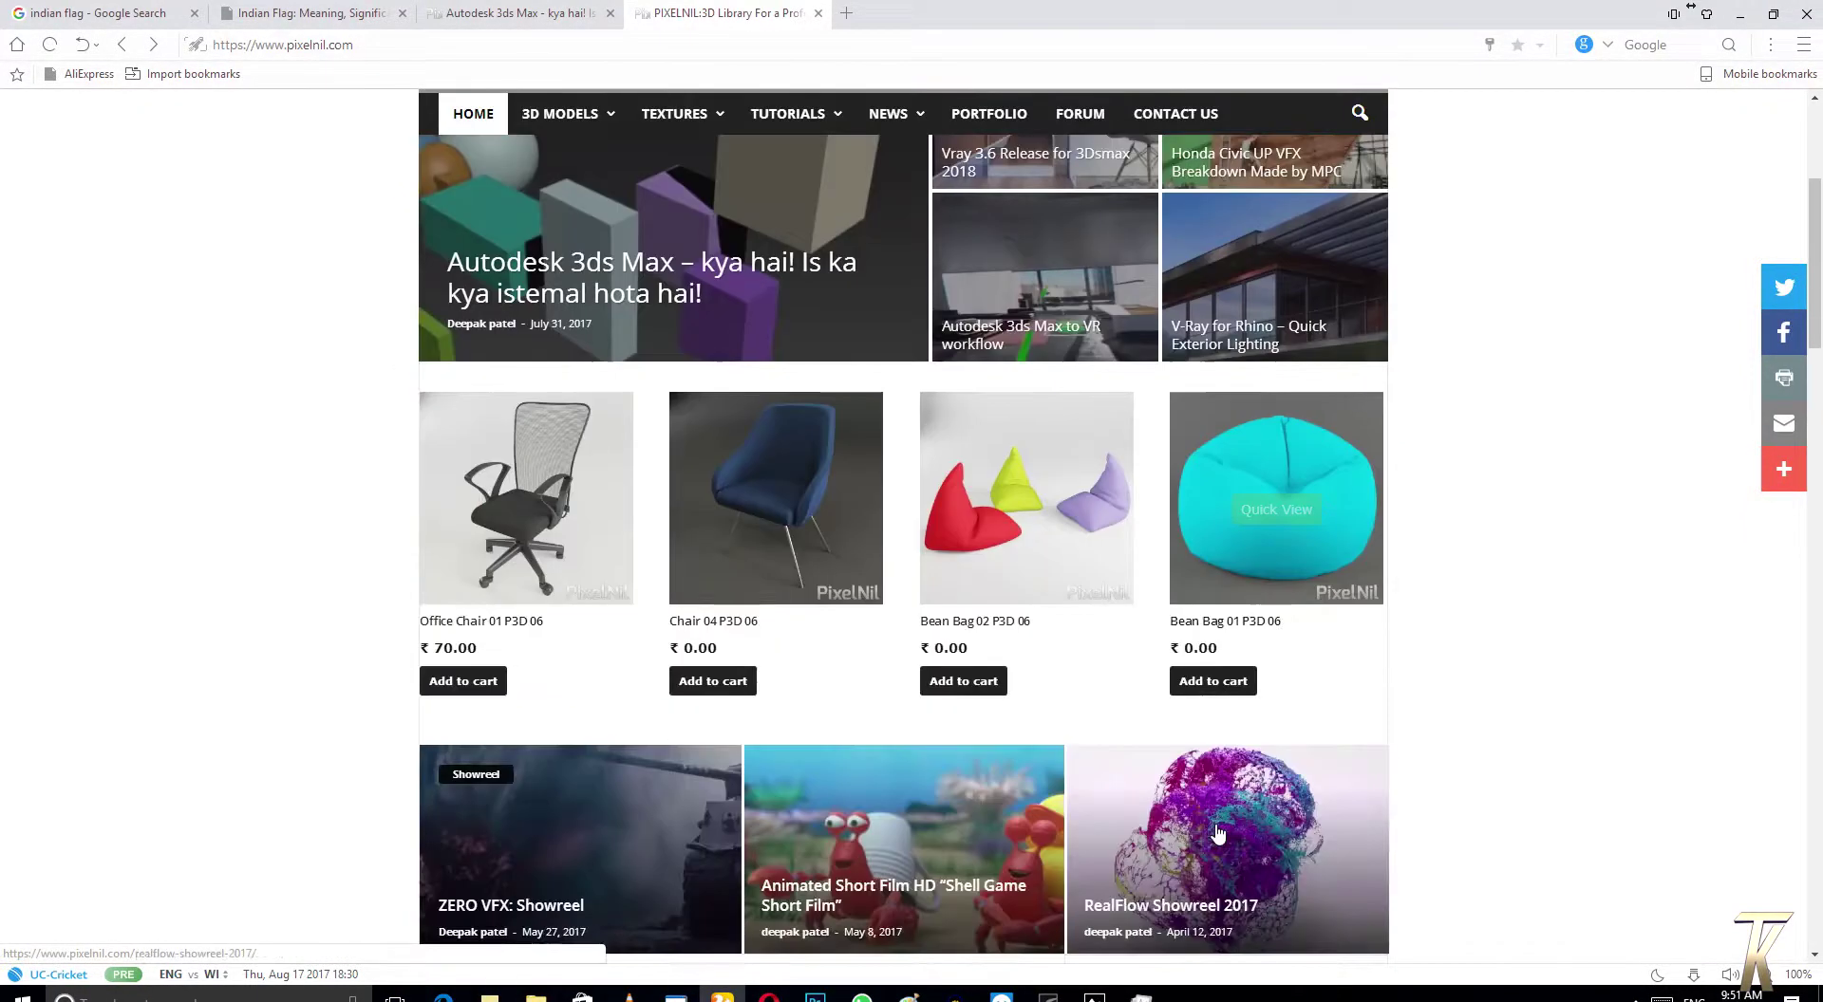
pyautogui.scroll(-7, 480, 928)
pyautogui.scroll(-3, 626, 626)
pyautogui.scroll(-4, 626, 627)
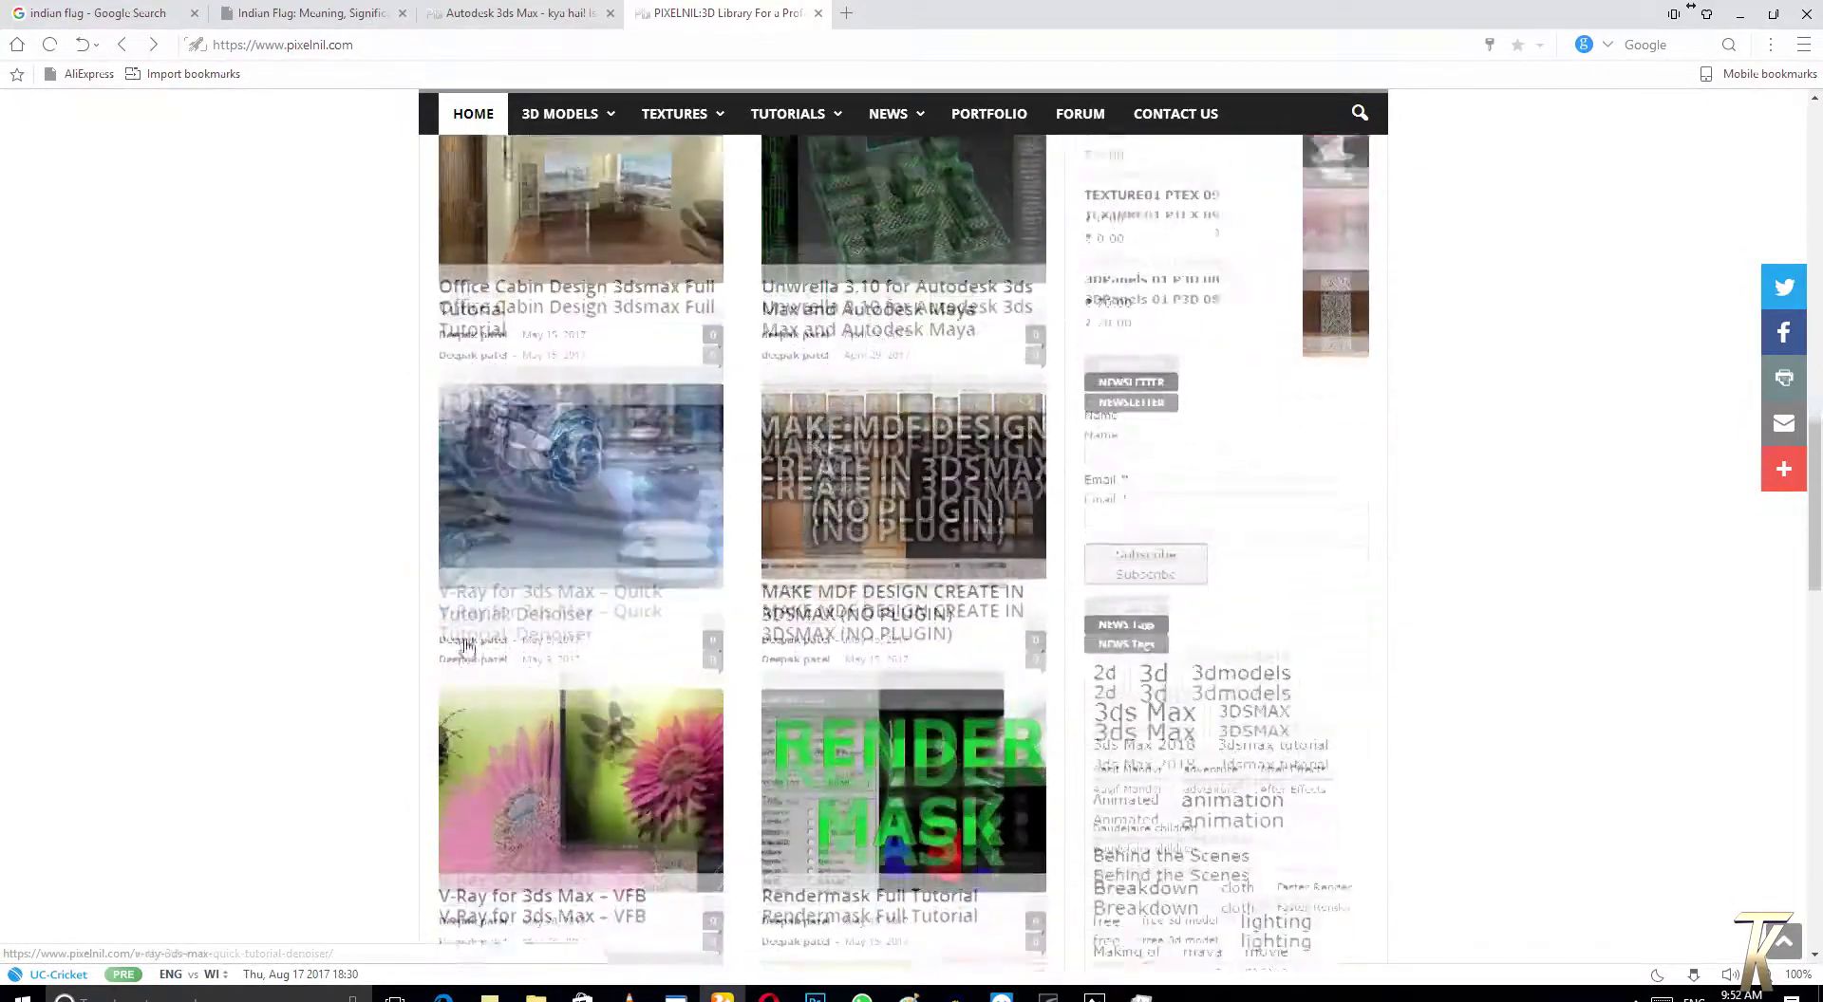
pyautogui.scroll(-3, 807, 646)
pyautogui.scroll(-3, 1012, 670)
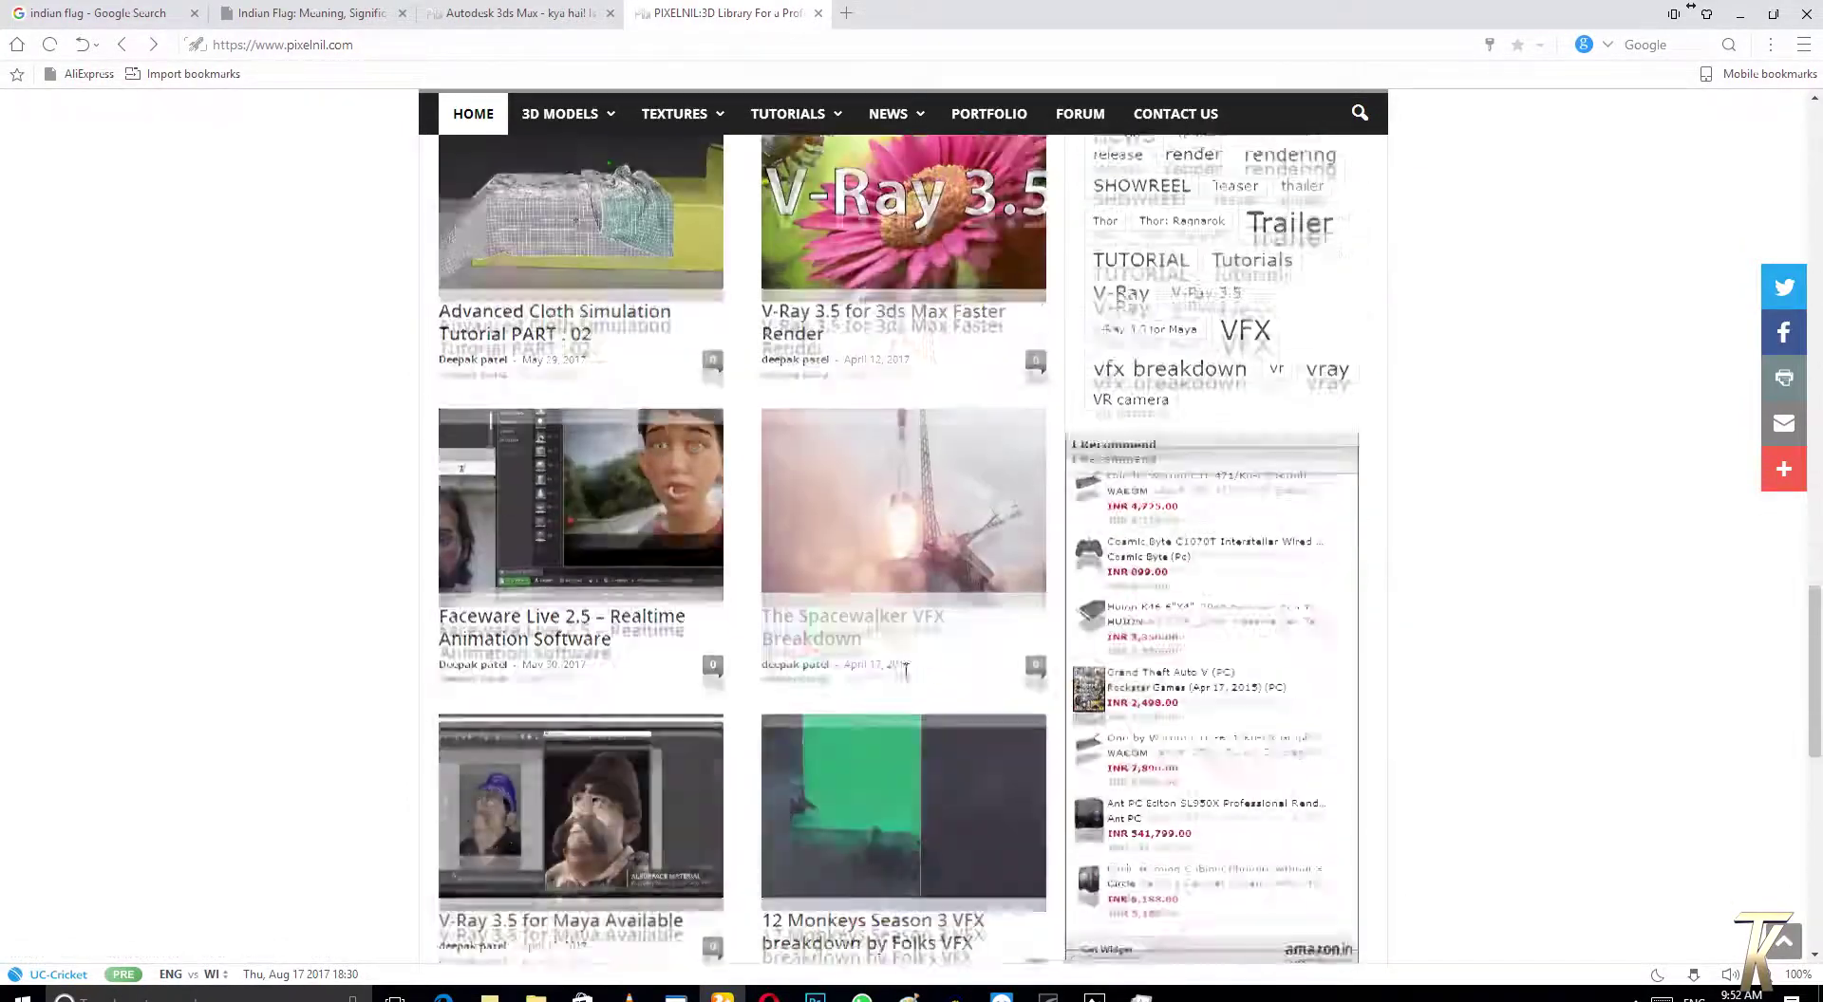
pyautogui.scroll(-2, 1012, 670)
pyautogui.scroll(-5, 1012, 669)
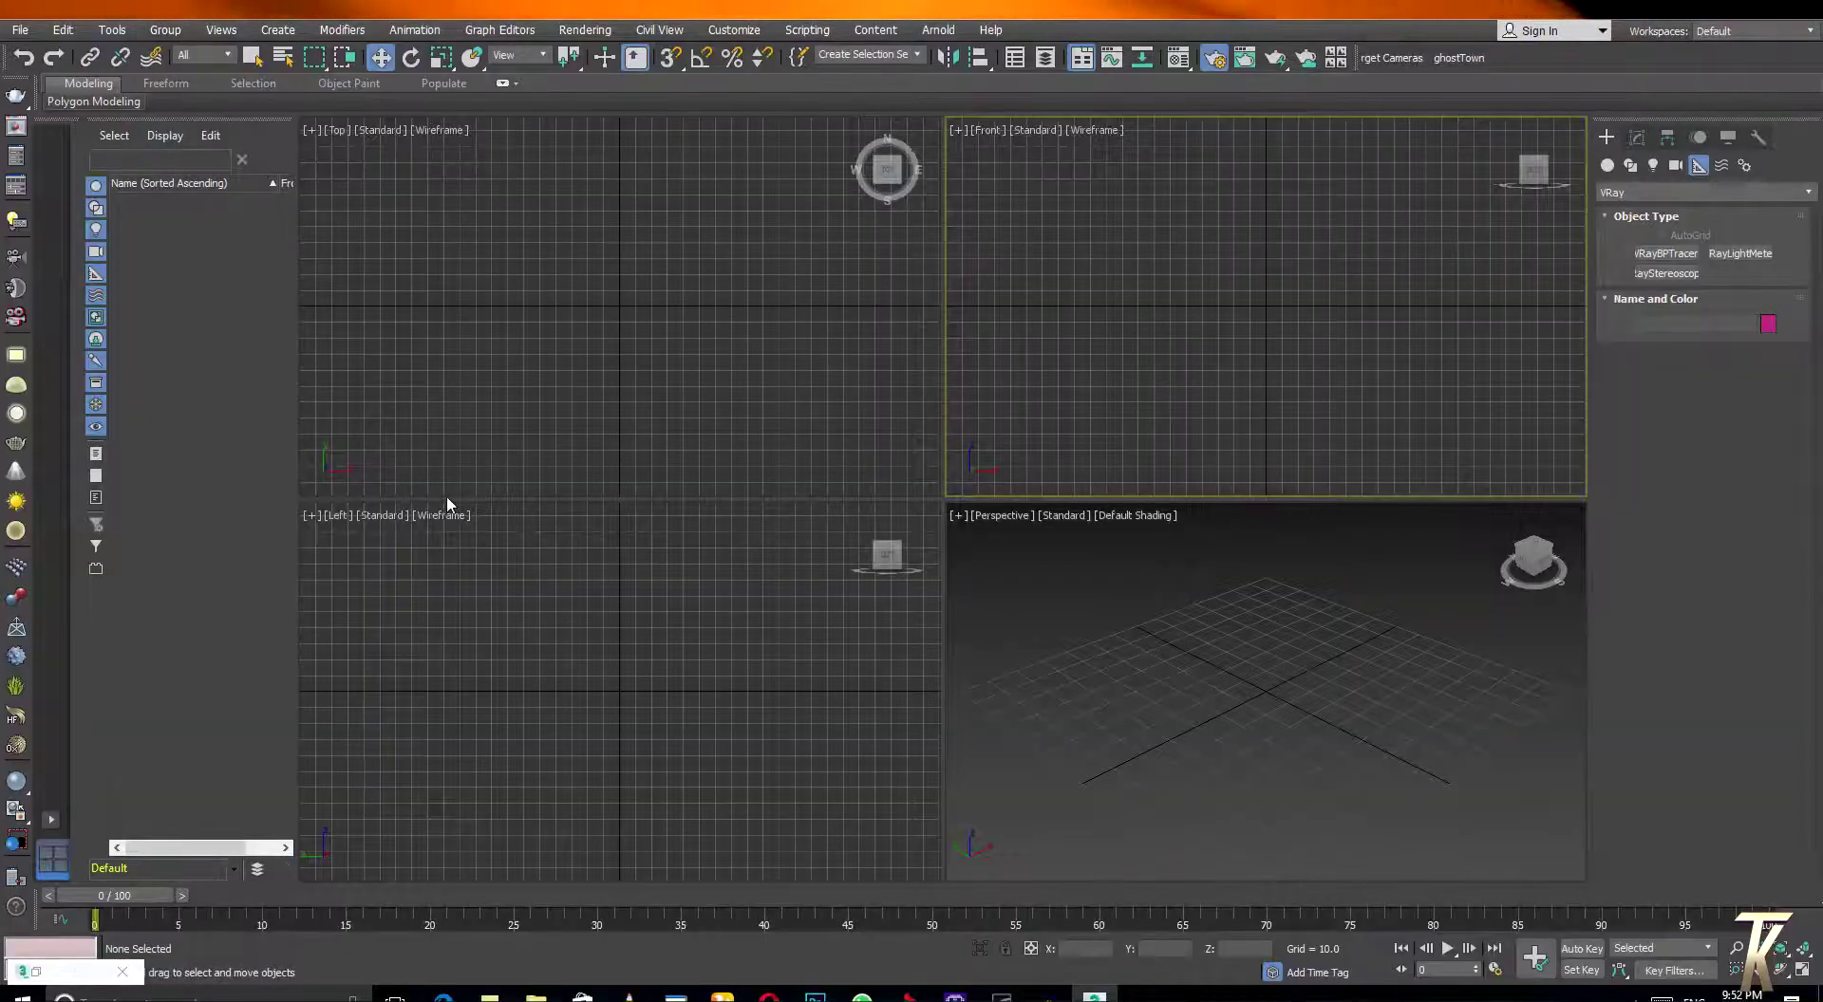
pyautogui.click(839, 324)
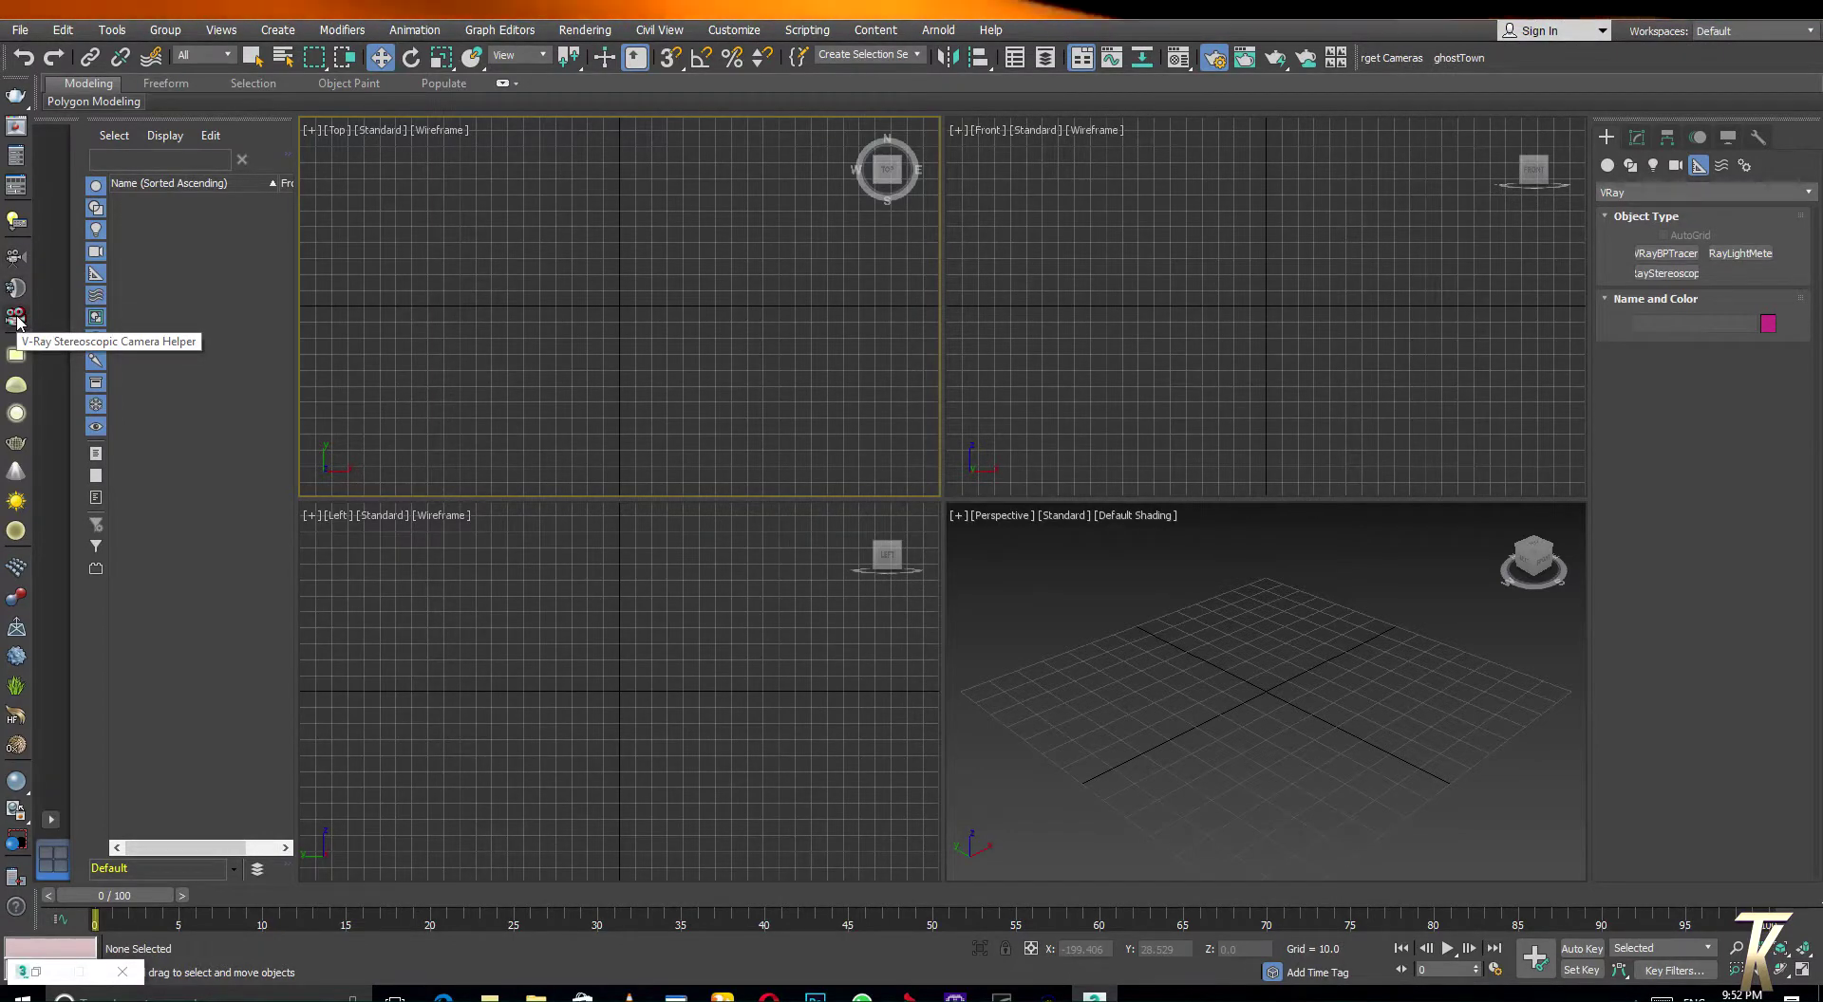
pyautogui.click(1209, 659)
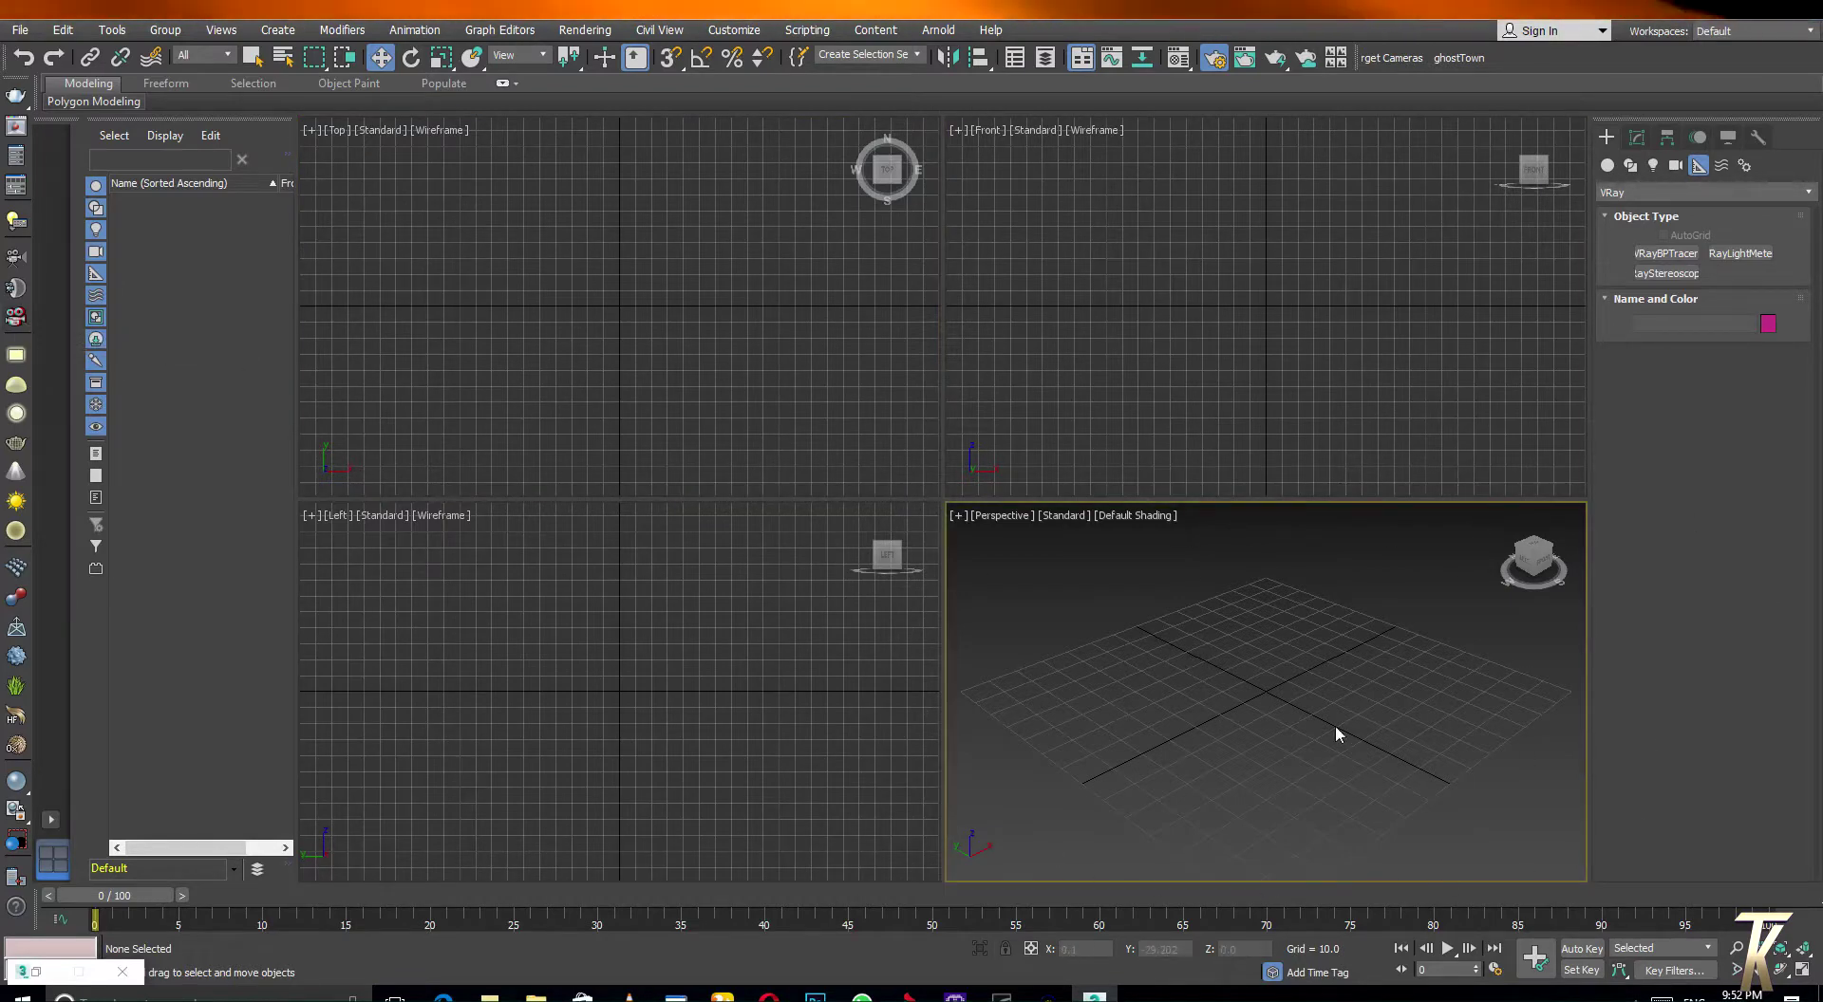
# Create PhysCamera001 from the Perspective view with Ctrl+C, select it, and show its Modify settings
pyautogui.hotkey('ctrl', 'c')
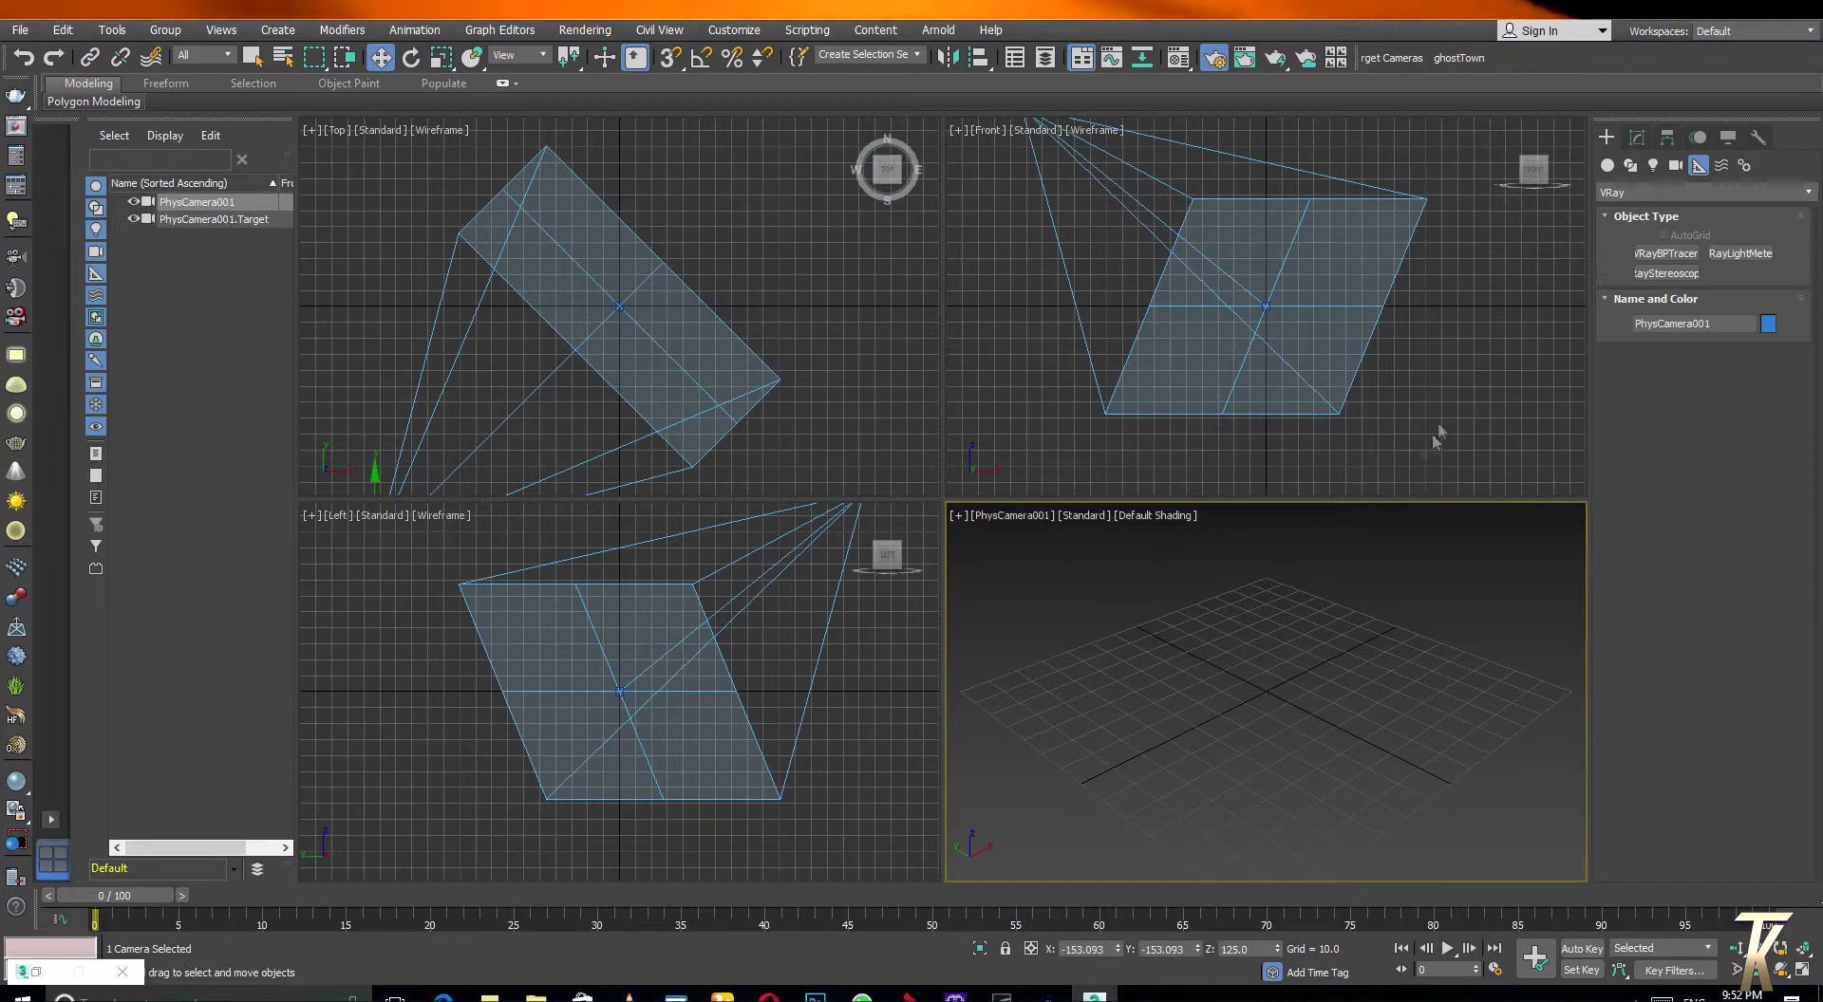
pyautogui.click(1013, 513)
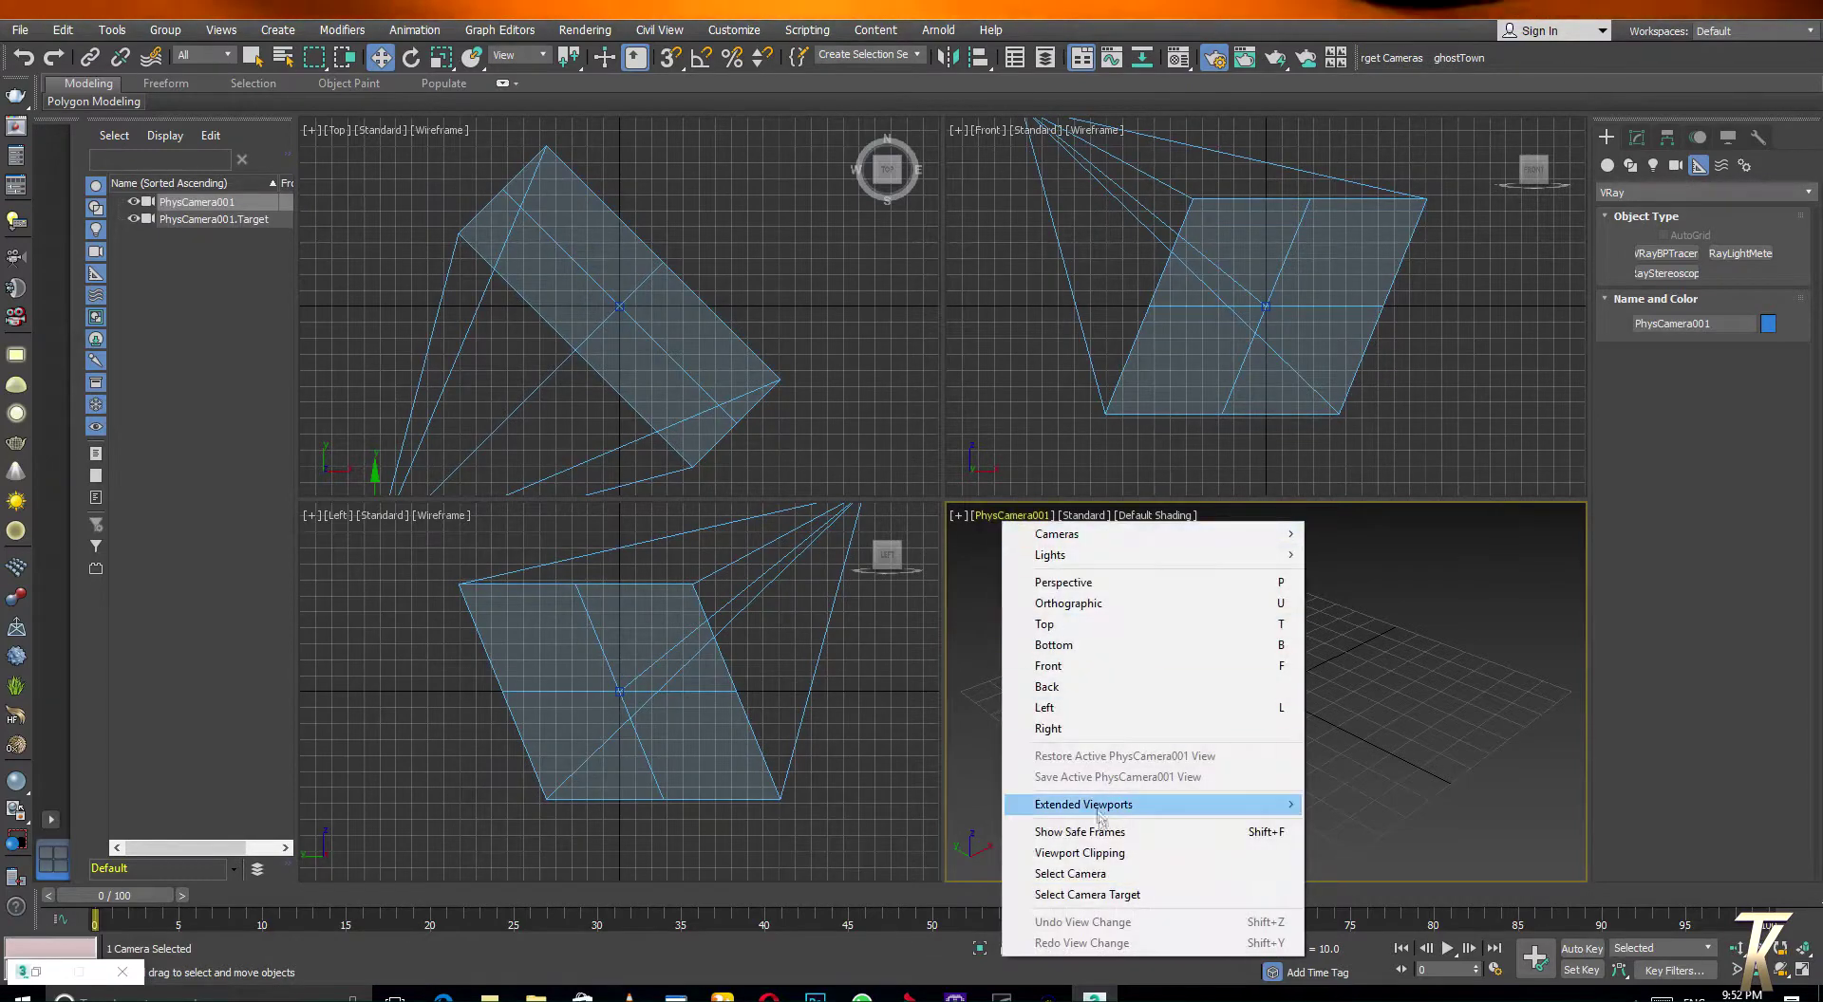
pyautogui.click(1106, 872)
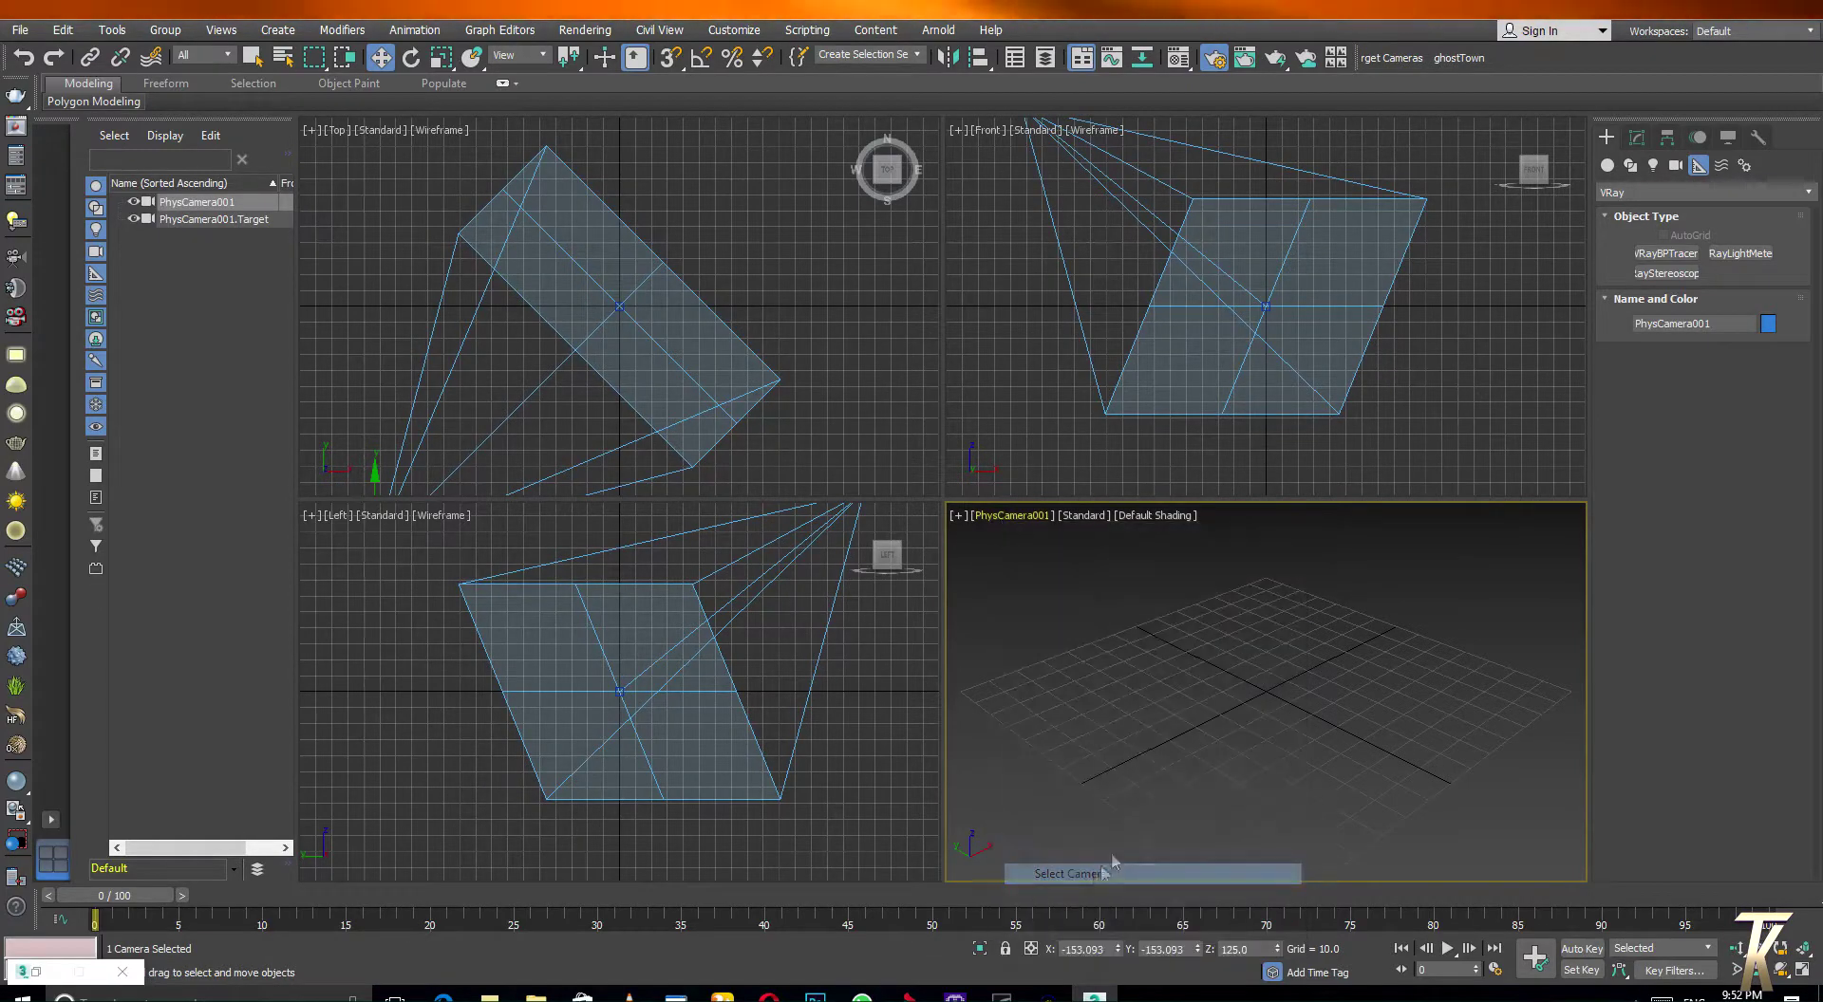
pyautogui.click(1635, 136)
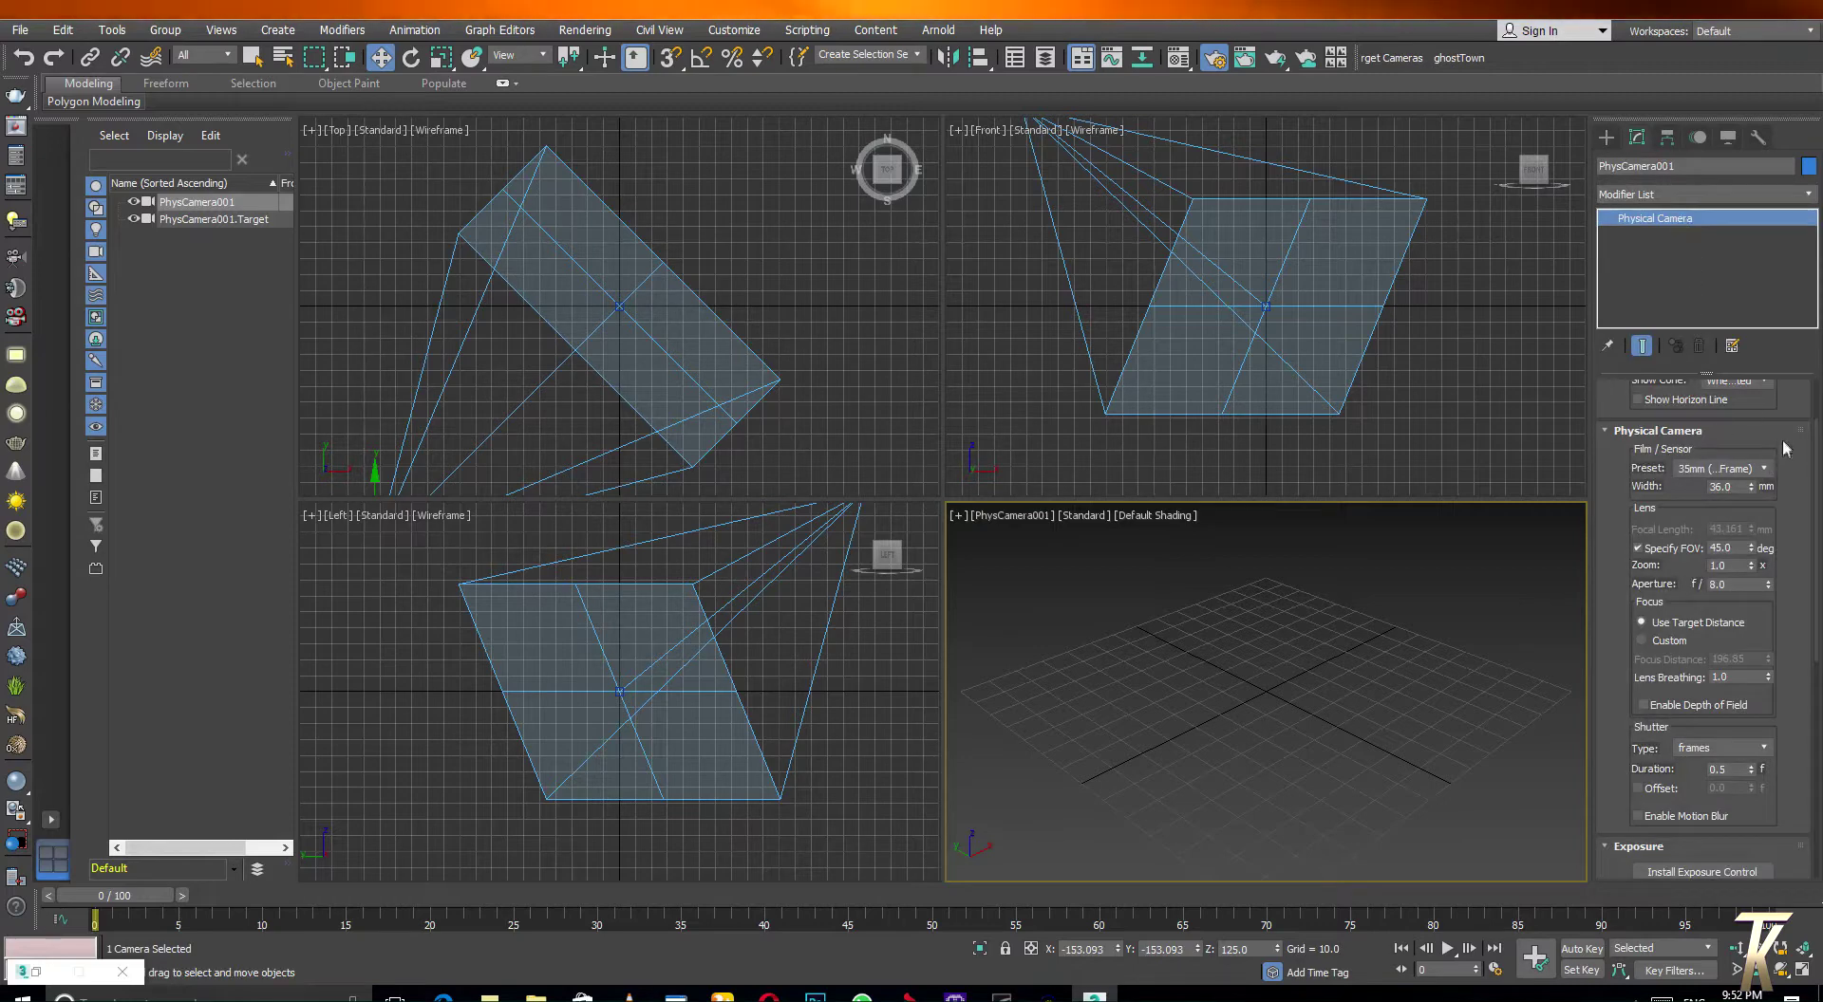
pyautogui.moveTo(1777, 418); pyautogui.dragTo(1772, 602)
pyautogui.moveTo(1765, 706); pyautogui.dragTo(1754, 344)
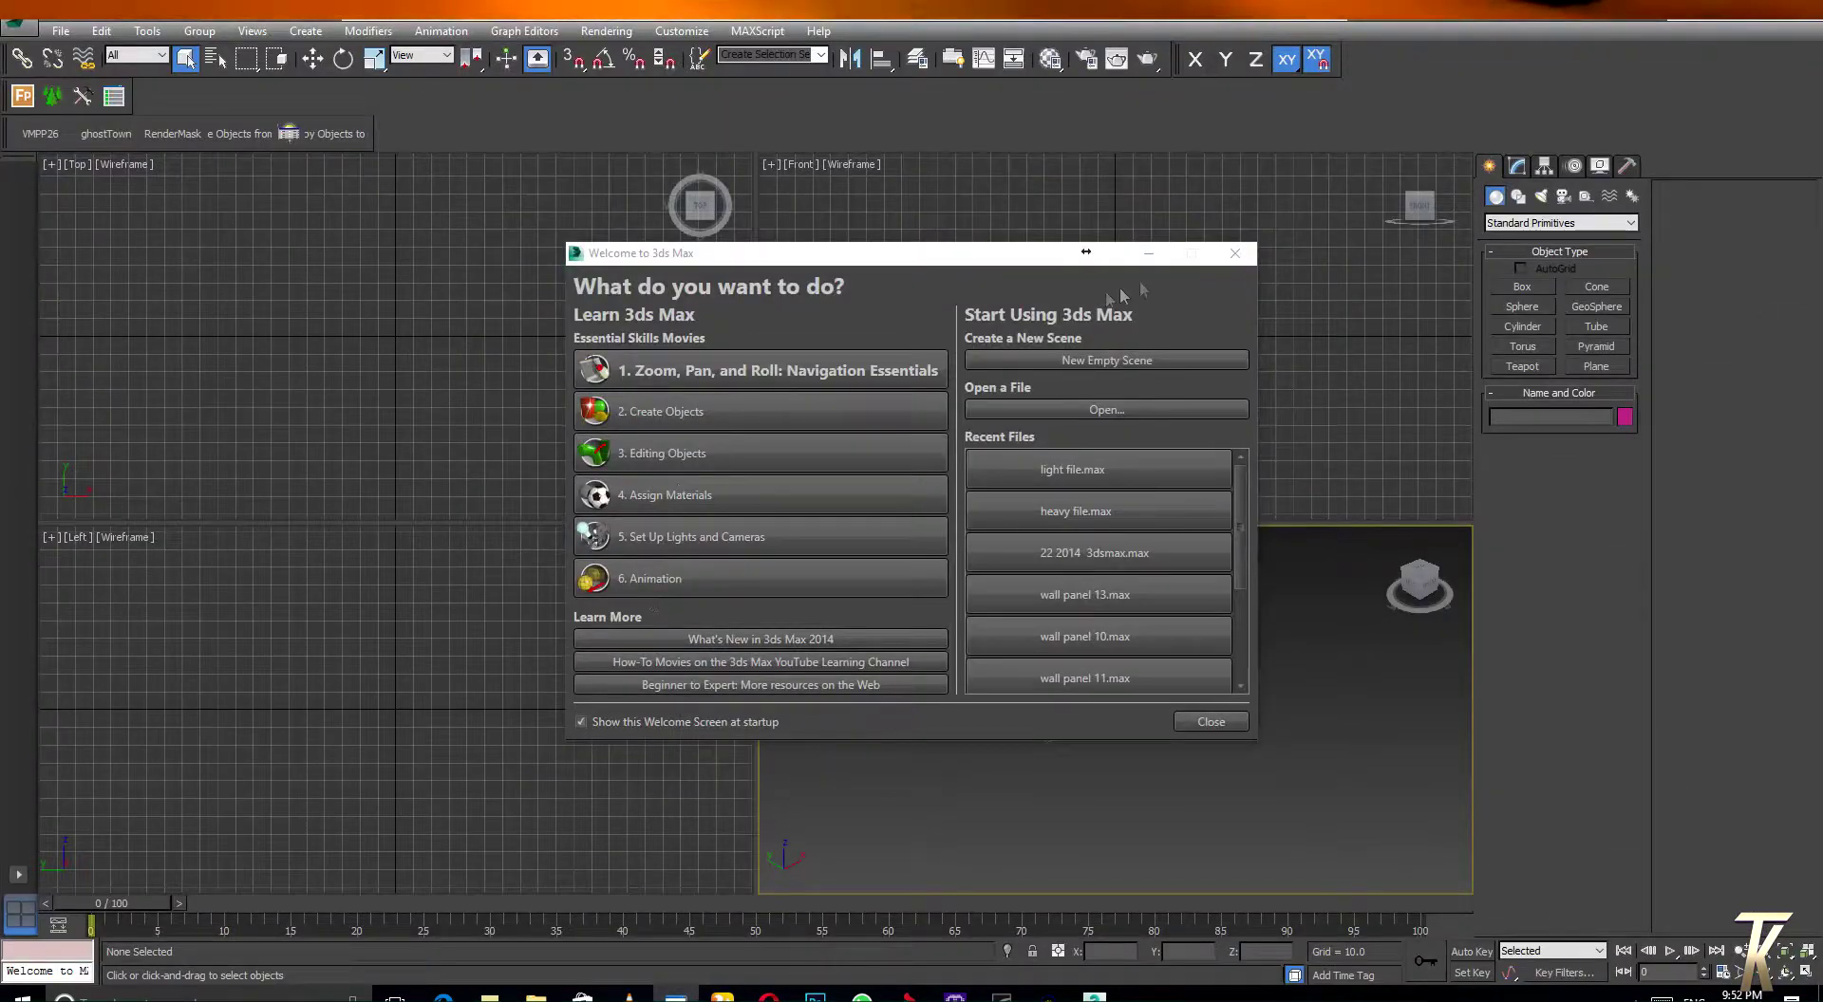
# Dismiss the Welcome screen and pick VRayPhysicalCamera from the VRay camera category
pyautogui.click(1235, 254)
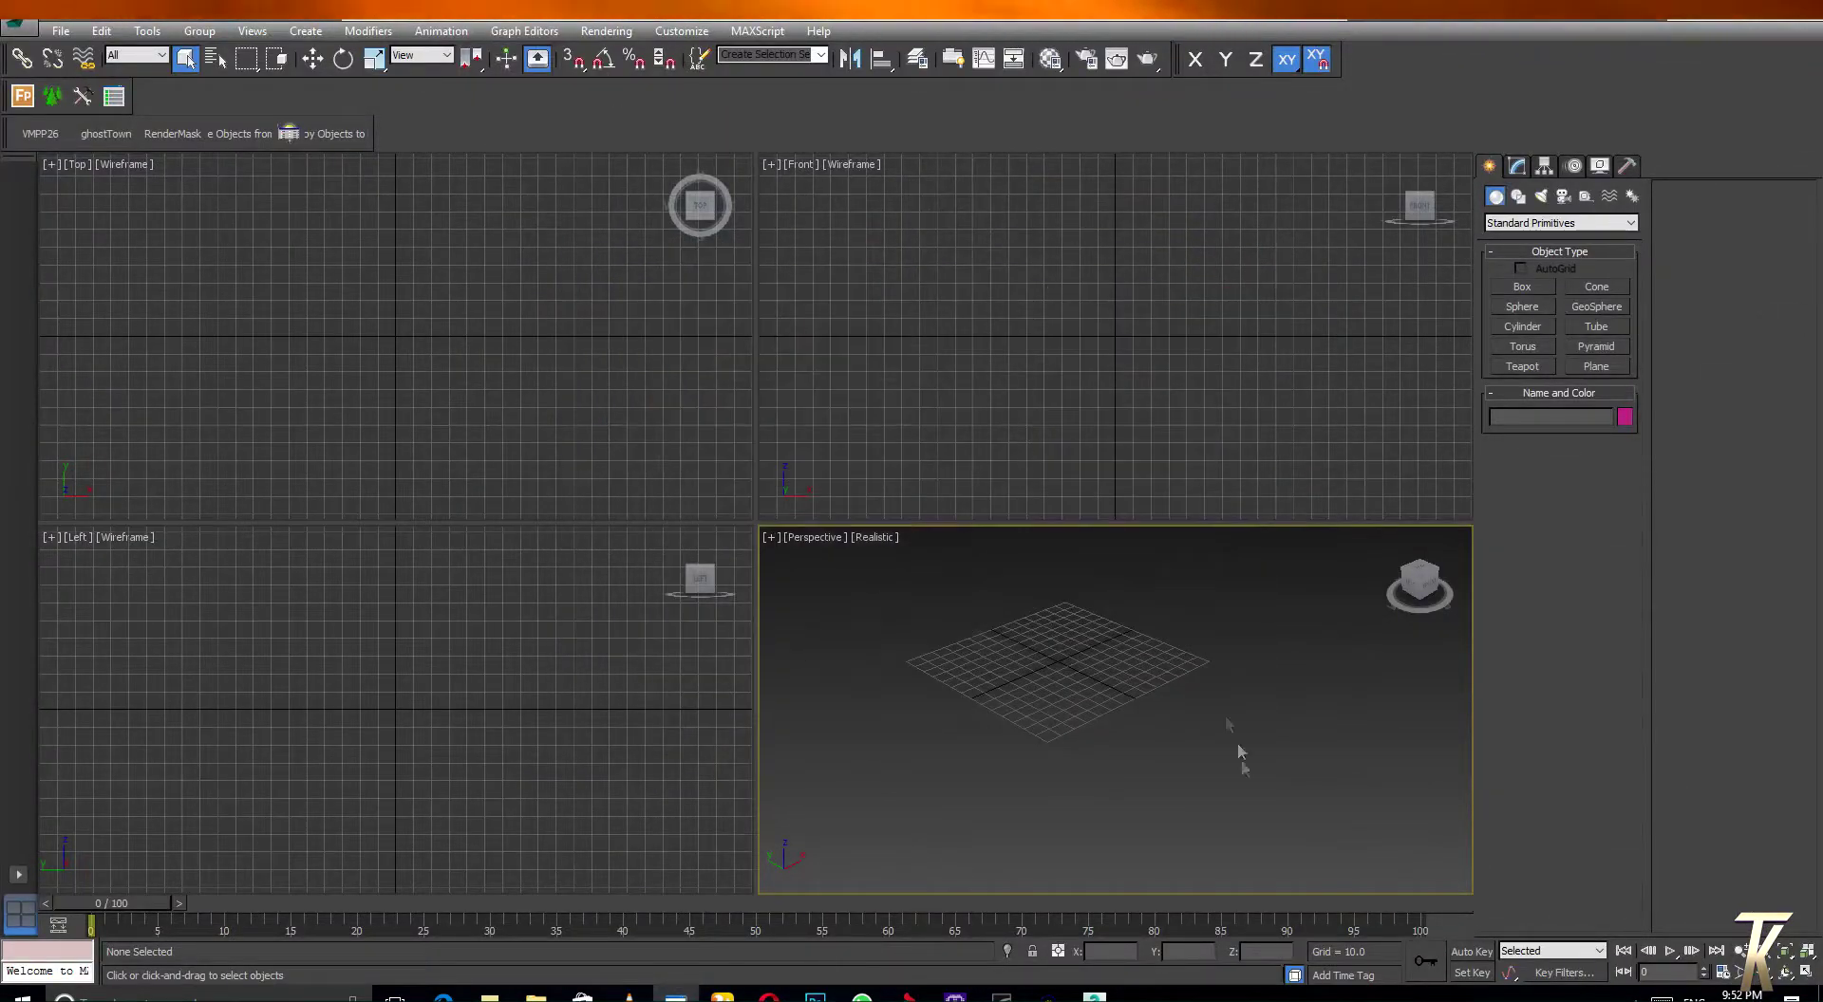
pyautogui.click(1563, 198)
pyautogui.click(1559, 224)
pyautogui.click(1556, 250)
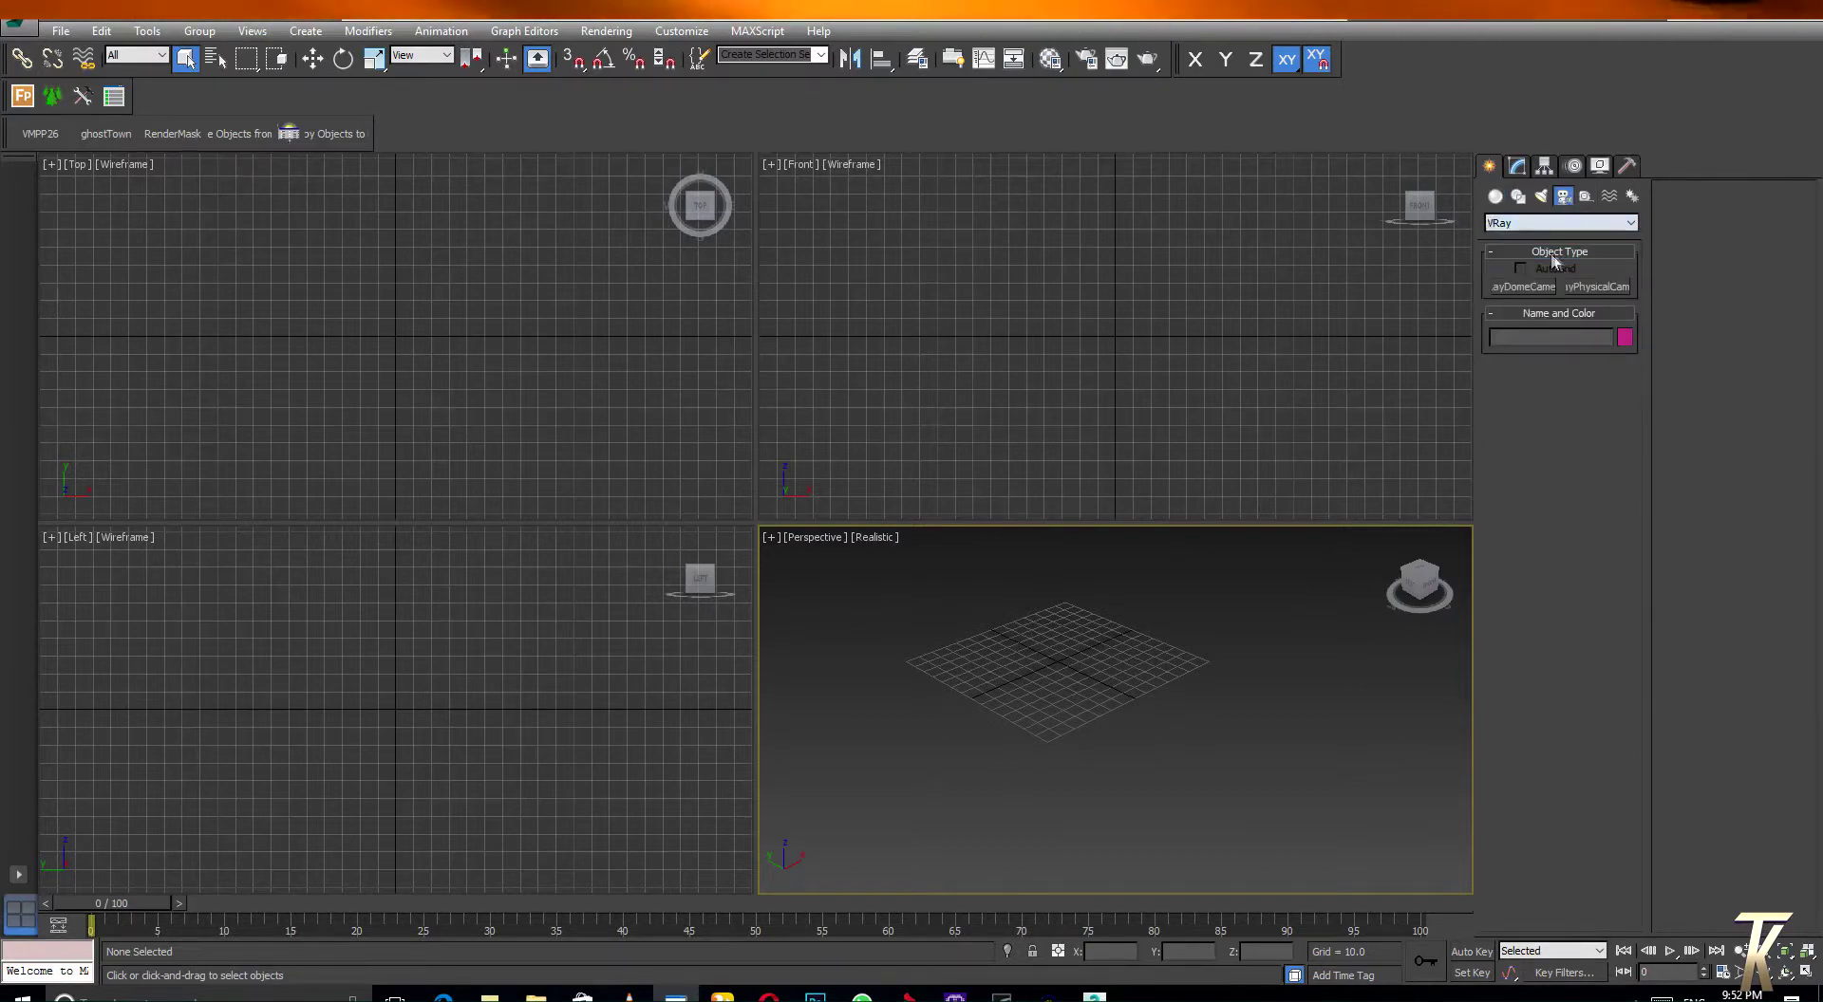
pyautogui.click(1597, 286)
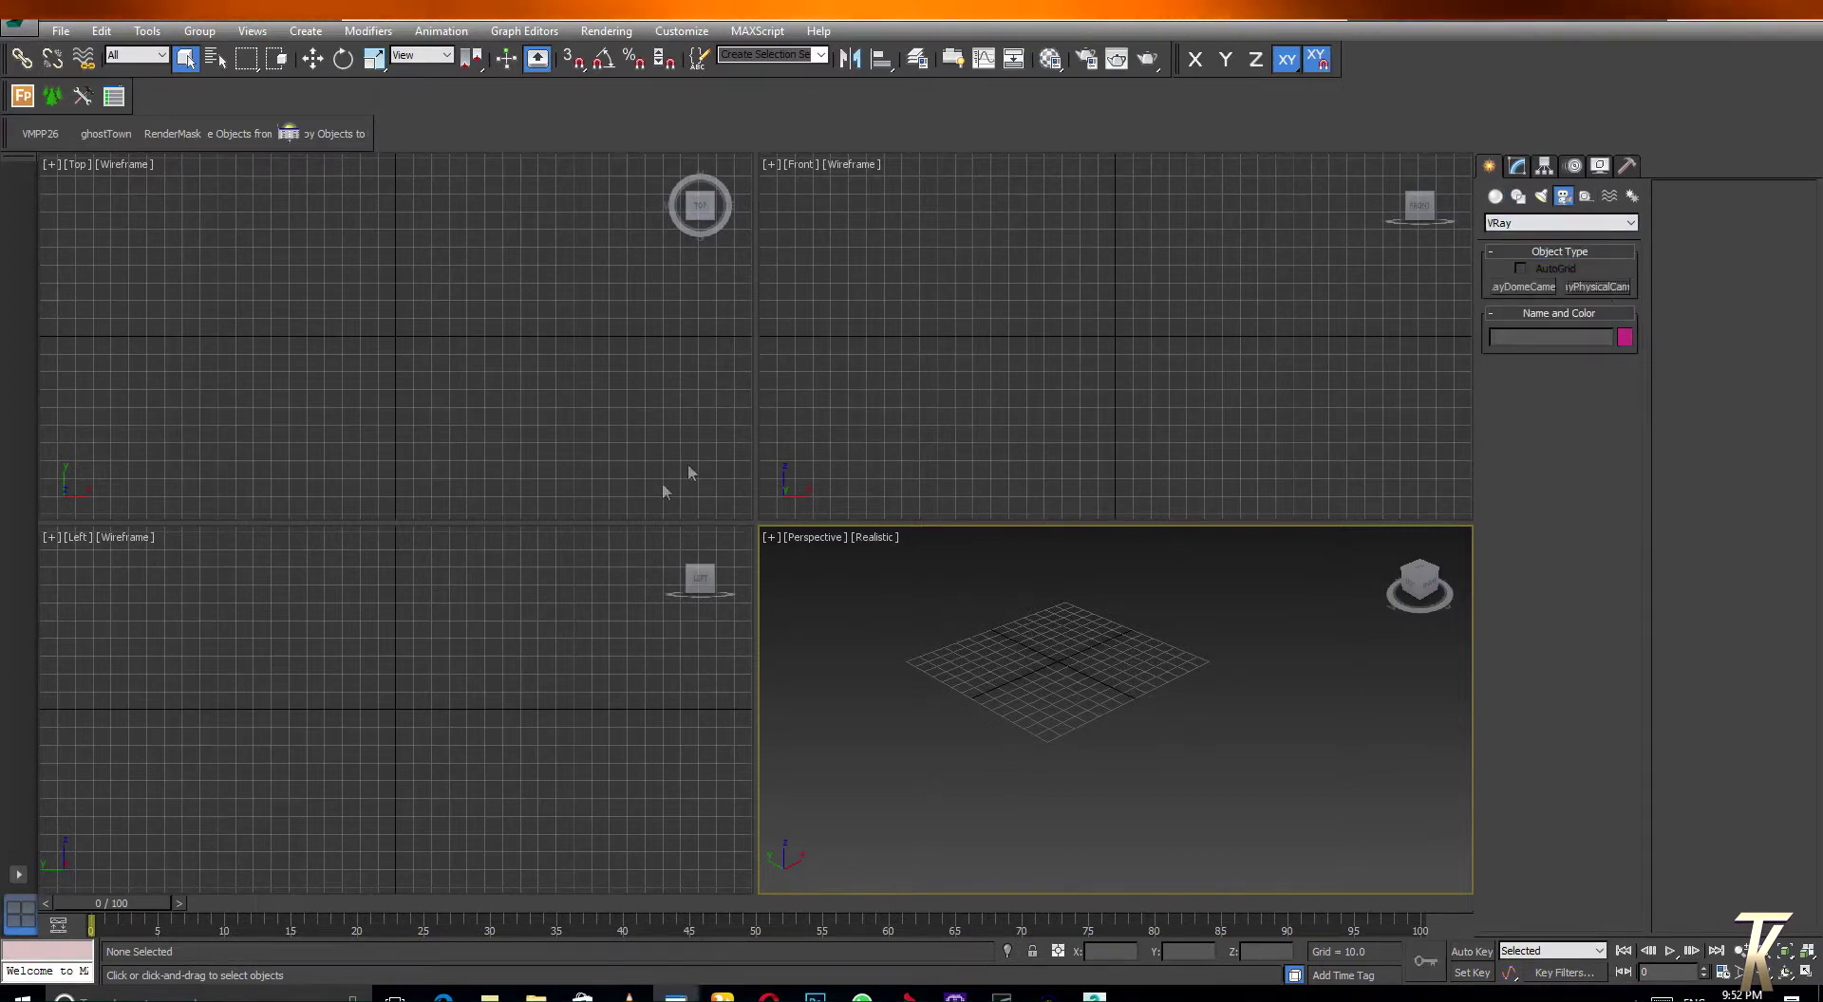
# Drag VRayPhysicalCamera001 toward a target in the Front view, keeping type Still cam
pyautogui.click(1119, 326)
pyautogui.moveTo(1117, 333); pyautogui.dragTo(1421, 438)
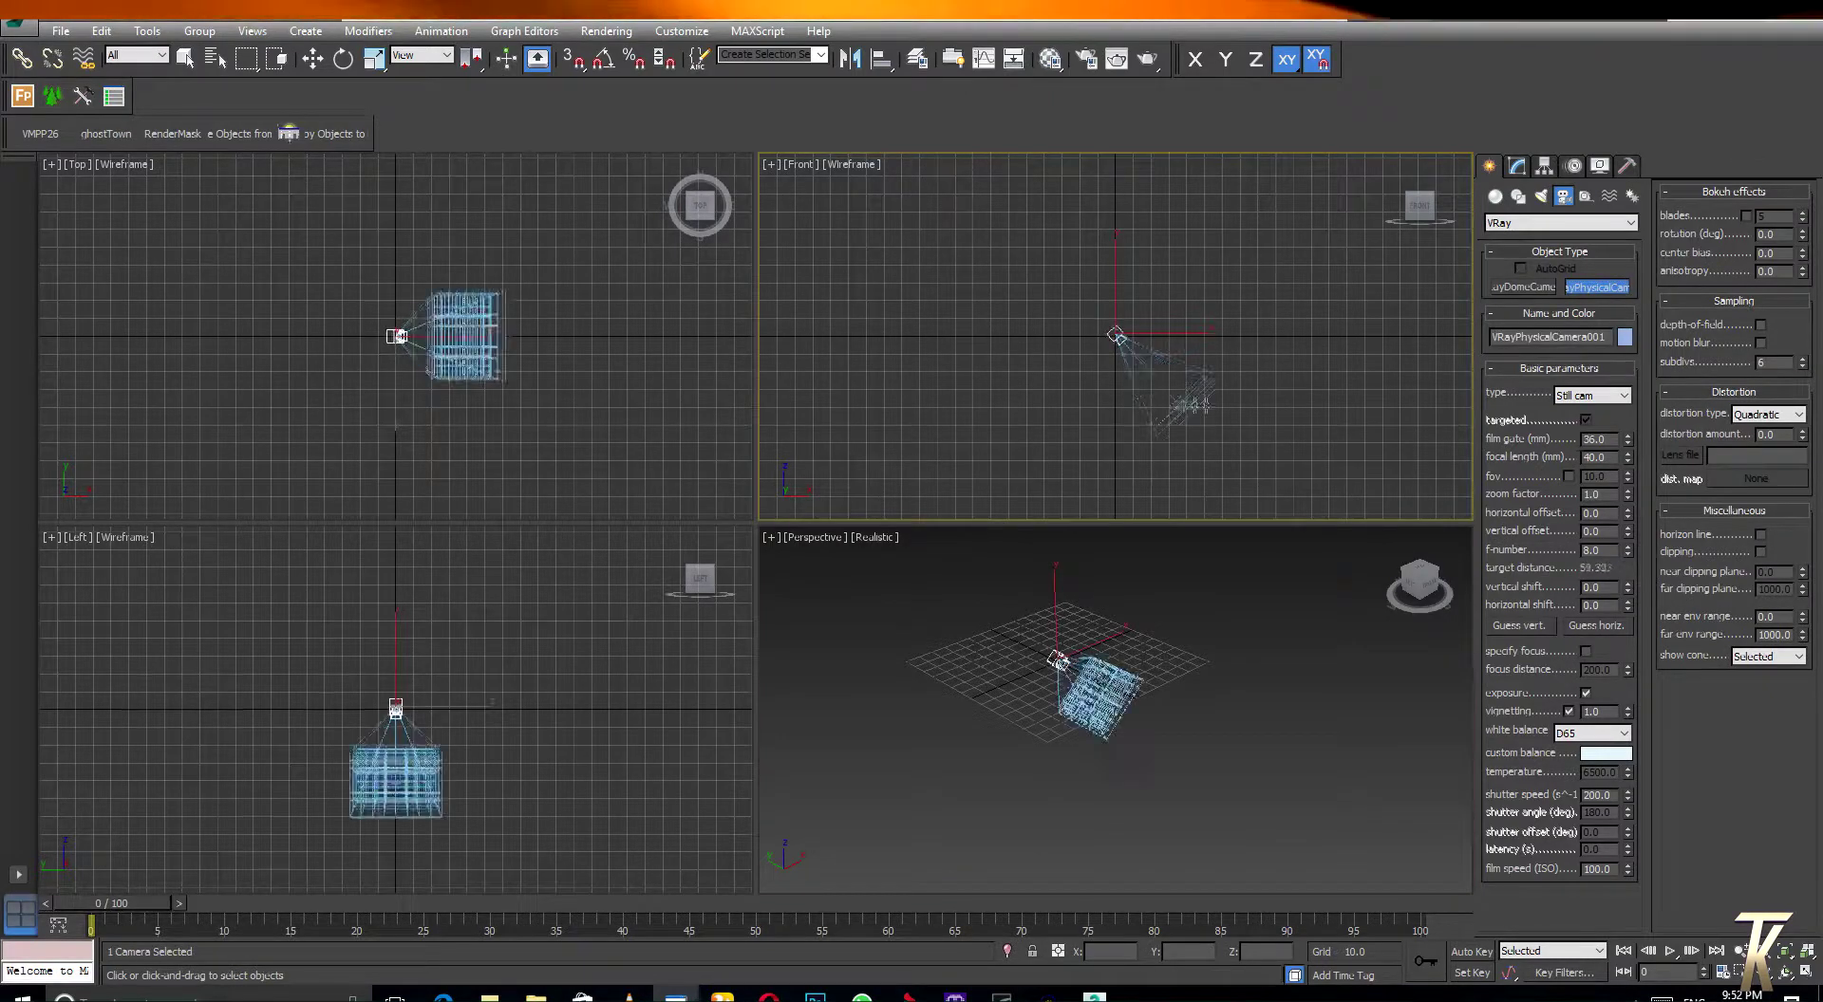
pyautogui.click(1583, 399)
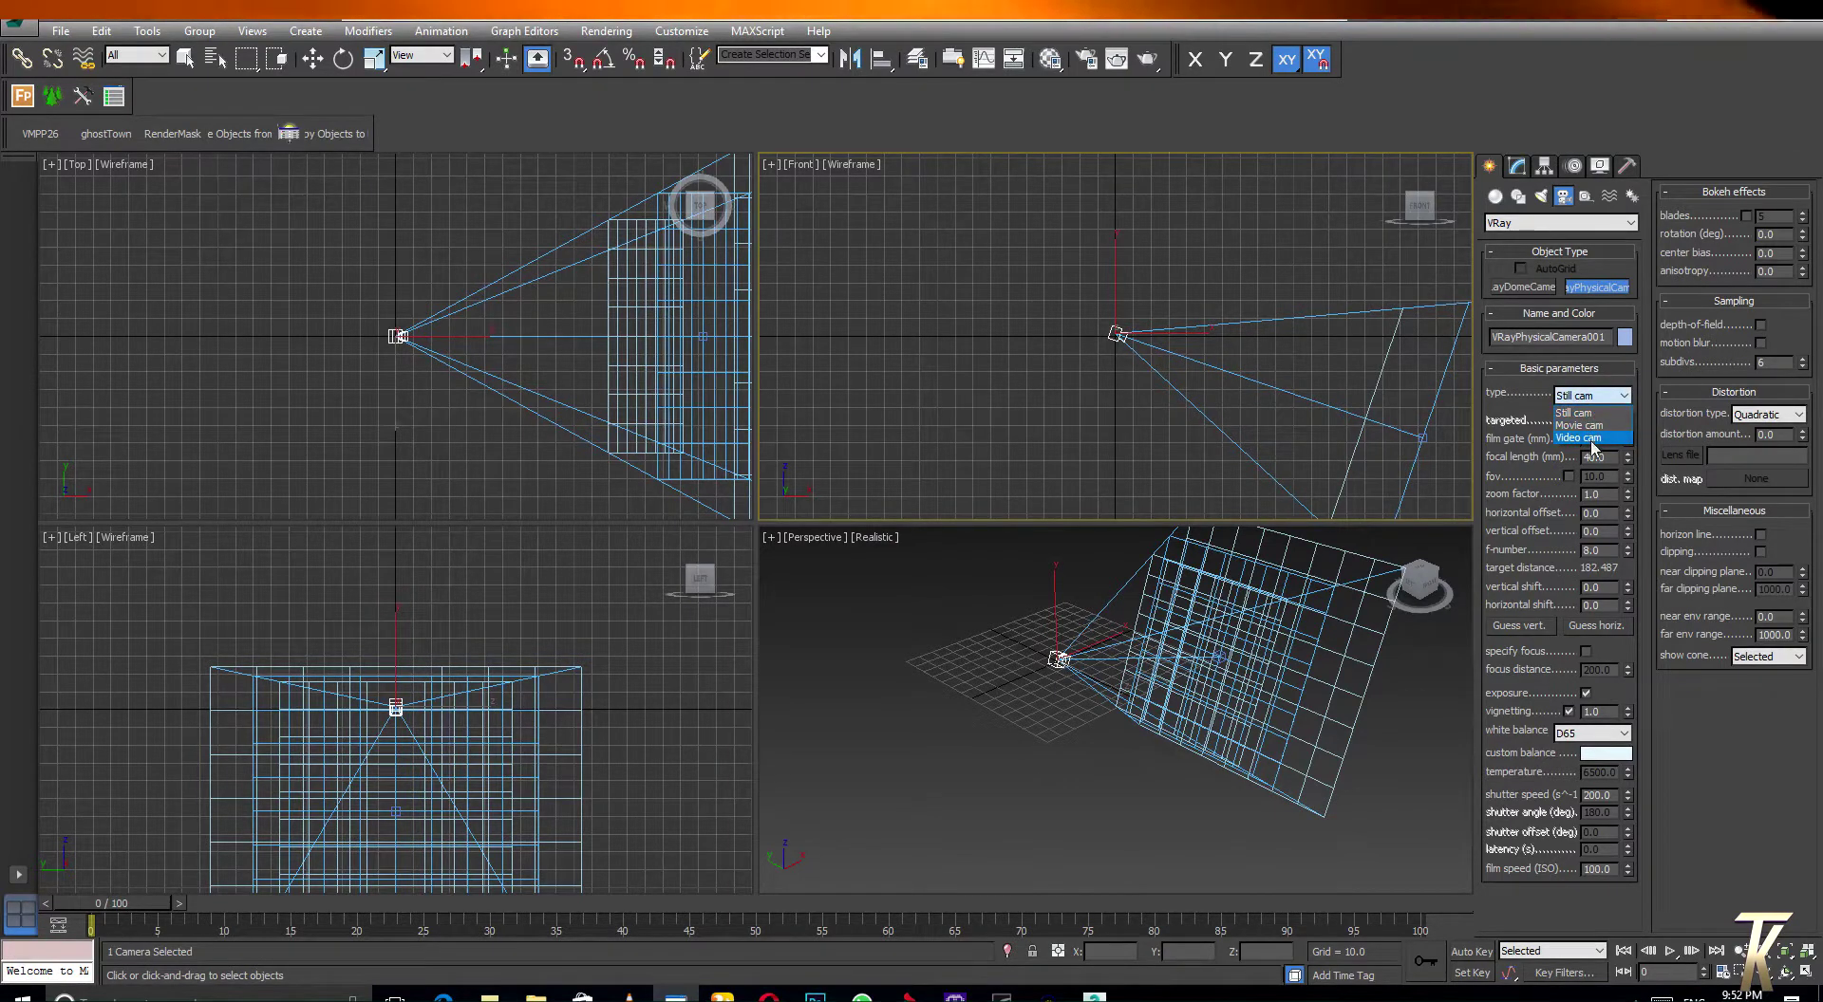
pyautogui.click(1492, 439)
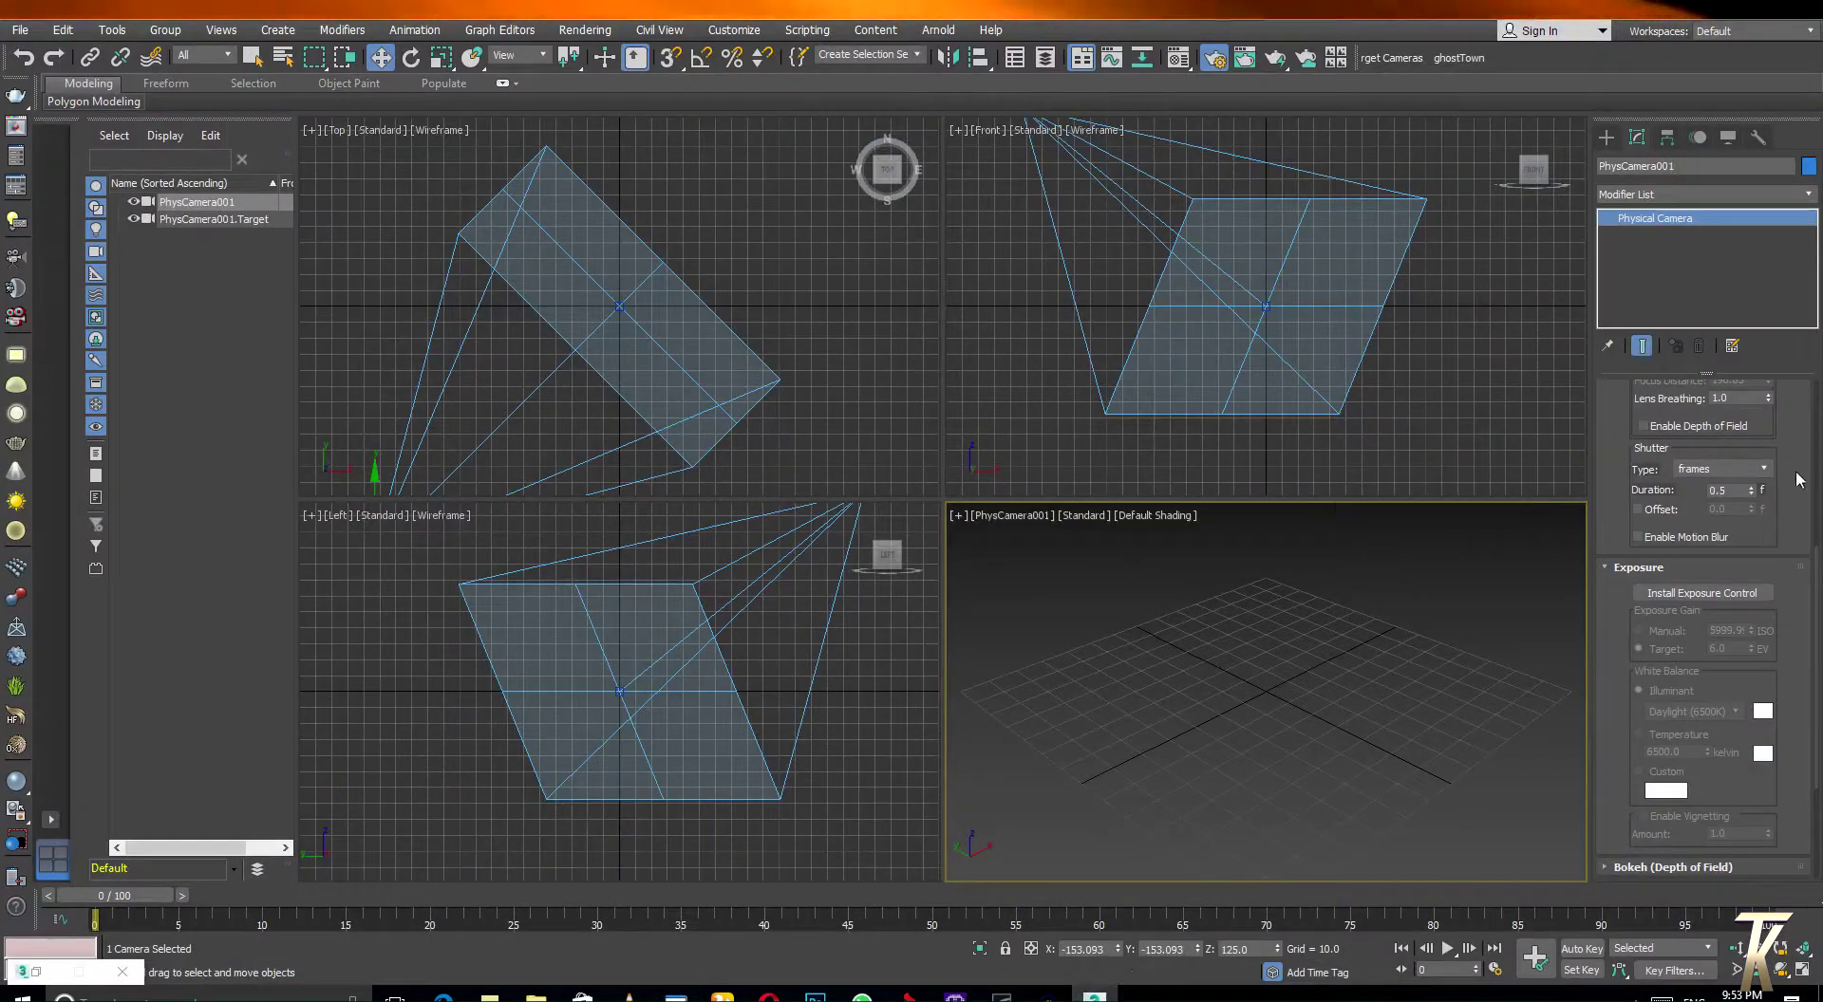
# Select PhysCamera001 together with its target and delete both
pyautogui.scroll(2, 1810, 598)
pyautogui.scroll(2, 1794, 577)
pyautogui.scroll(2, 1785, 560)
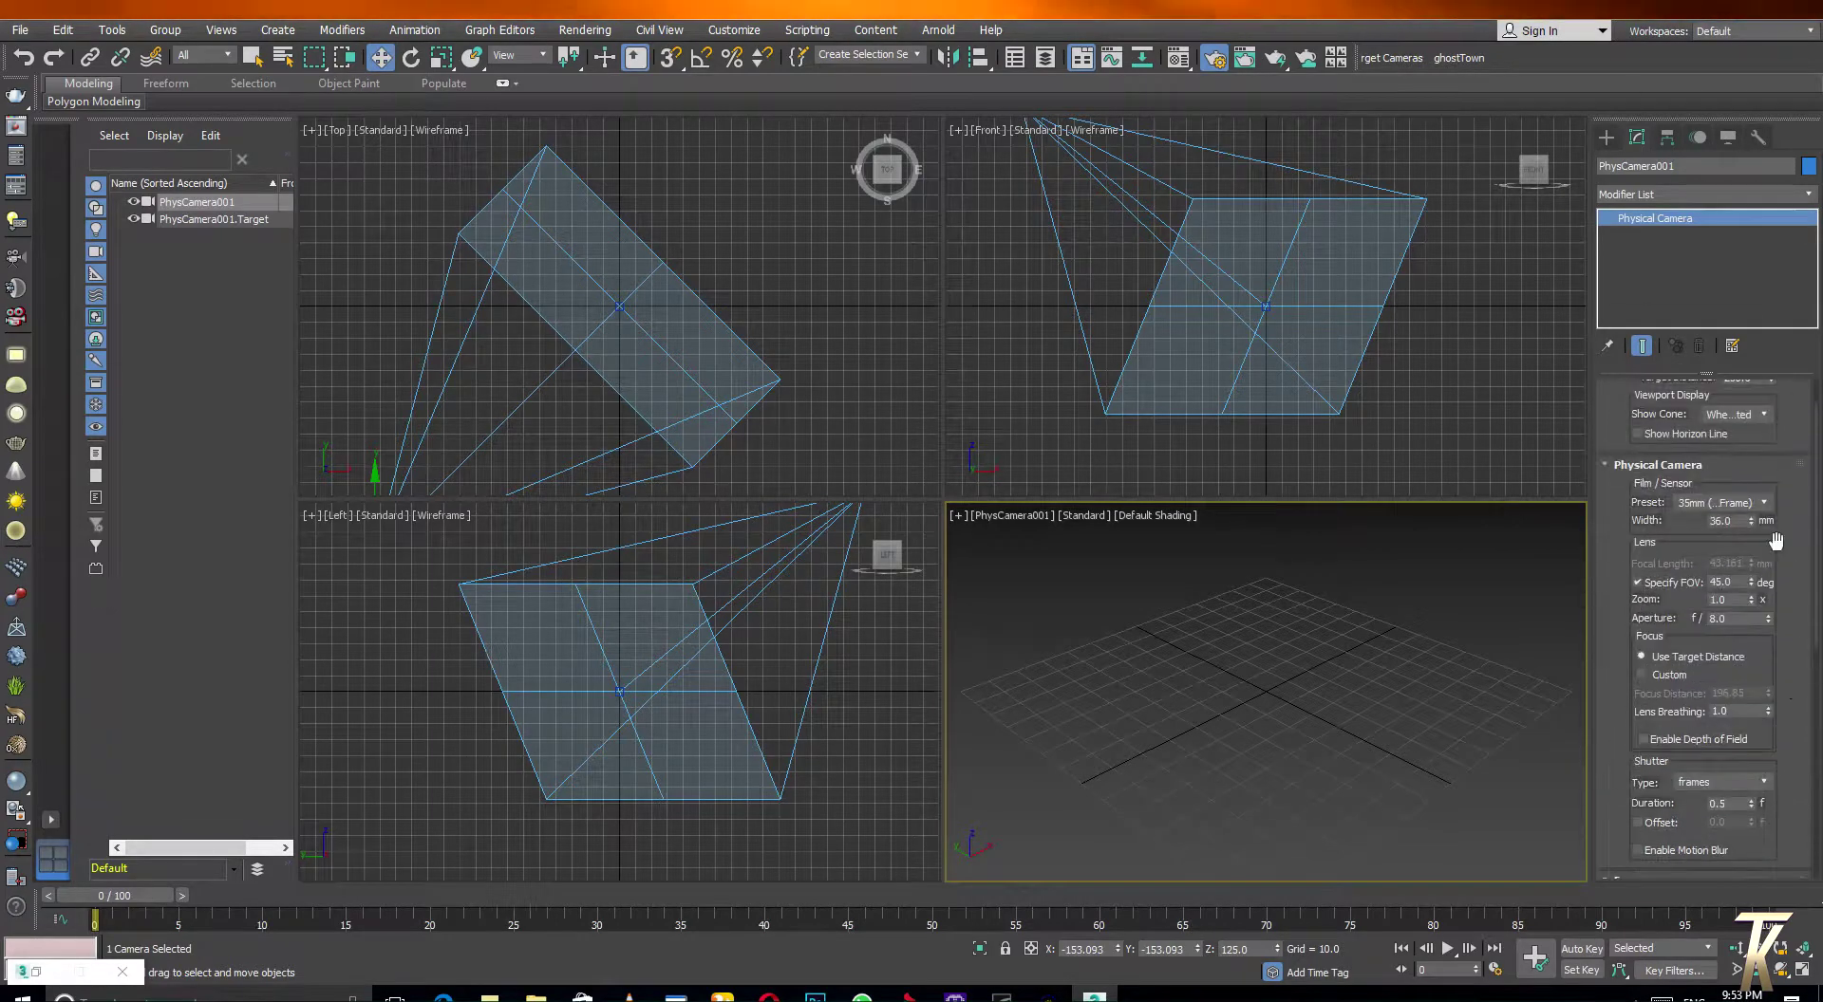
pyautogui.click(1193, 383)
pyautogui.click(1265, 307)
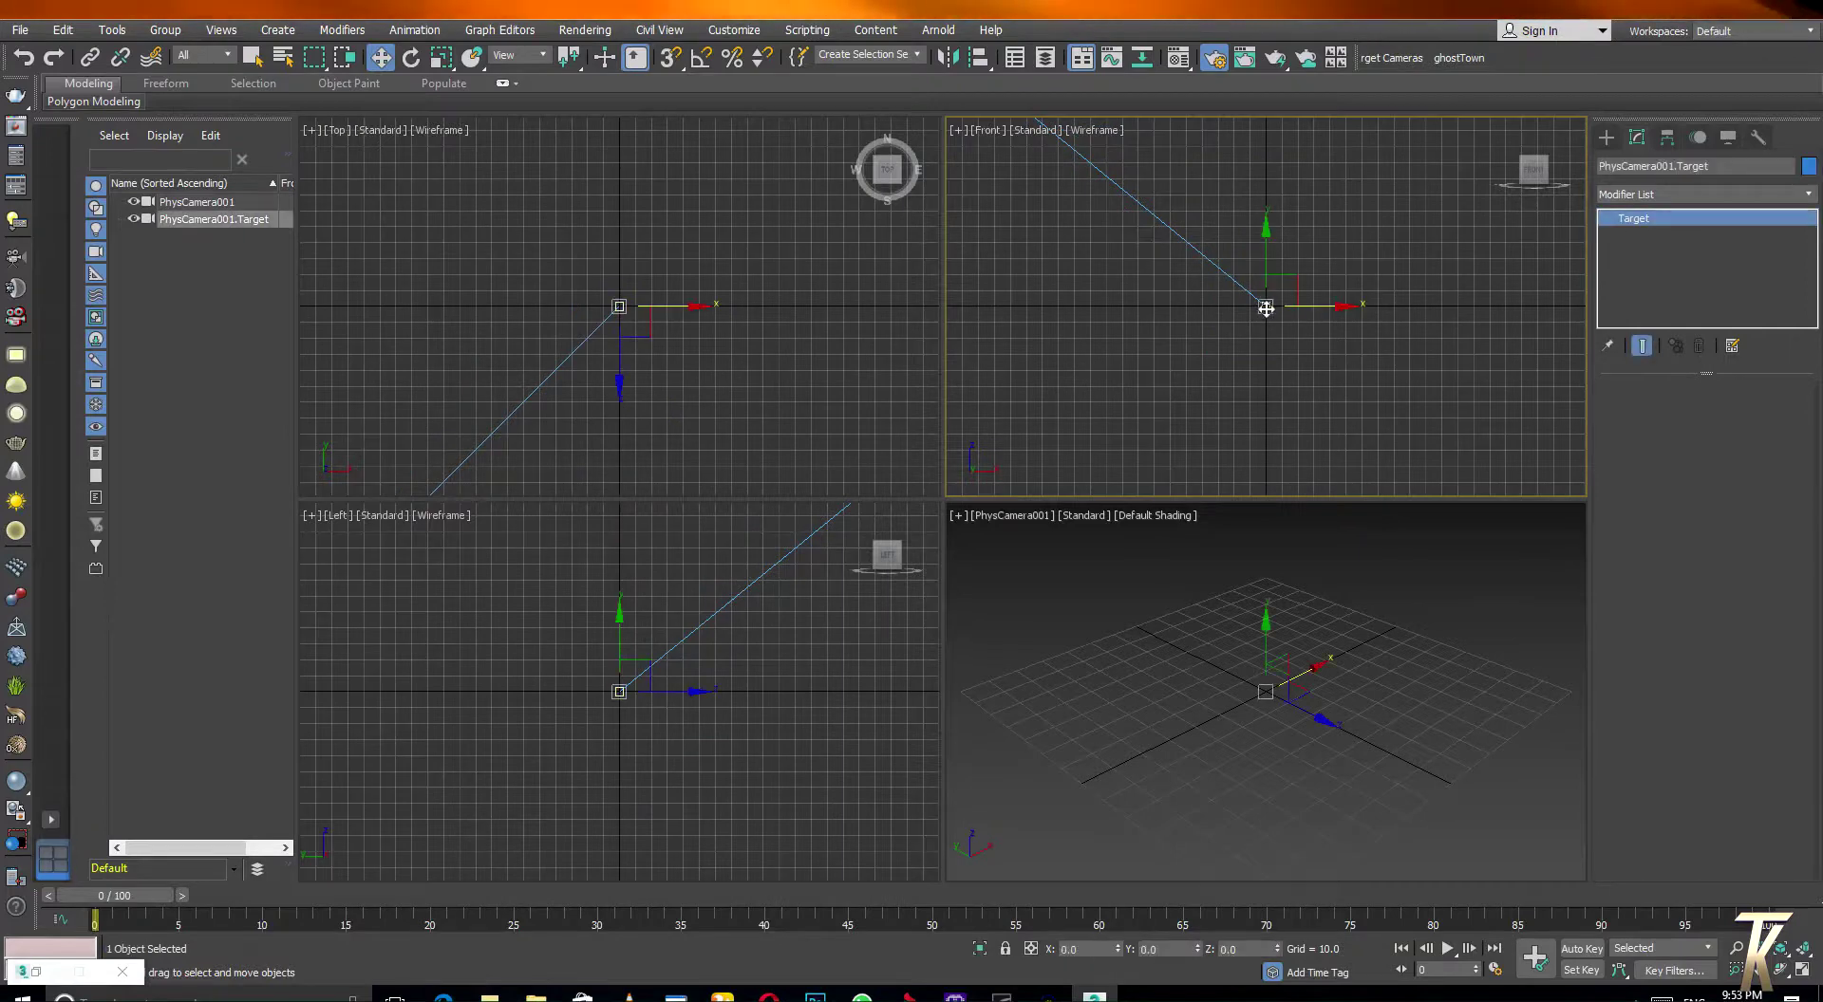
pyautogui.click(465, 461)
pyautogui.scroll(-3, 545, 395)
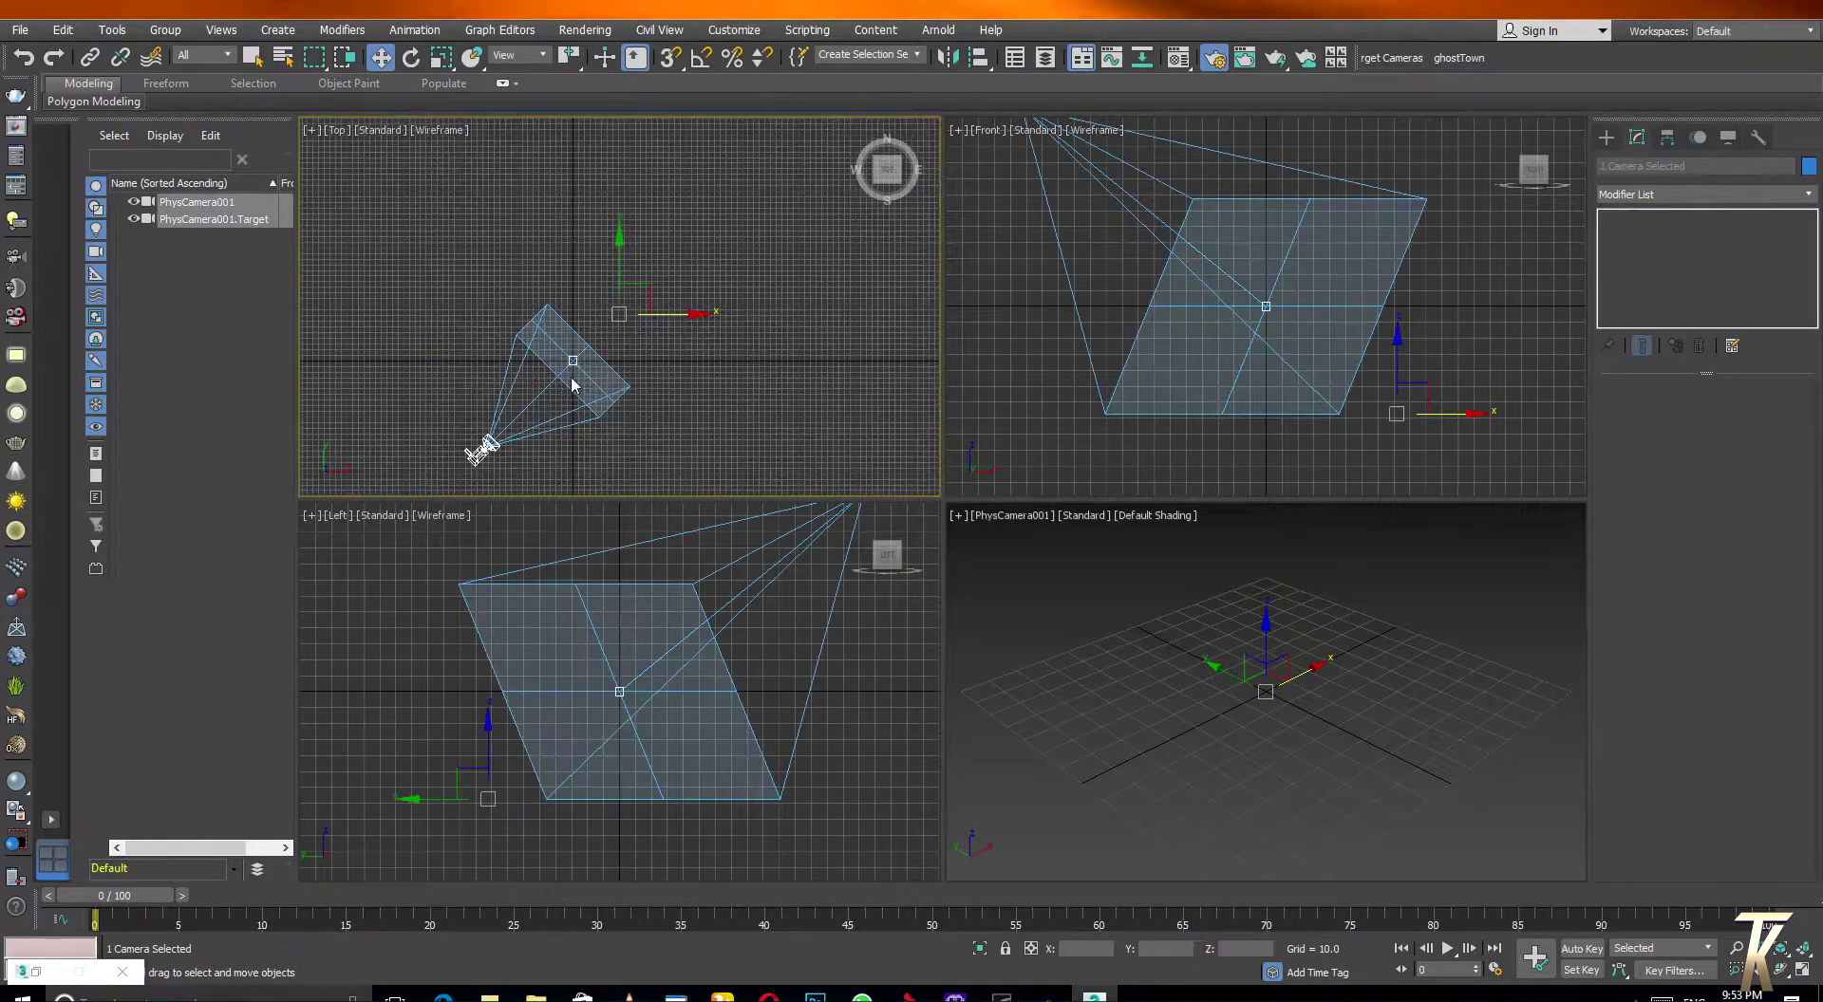
pyautogui.click(709, 534)
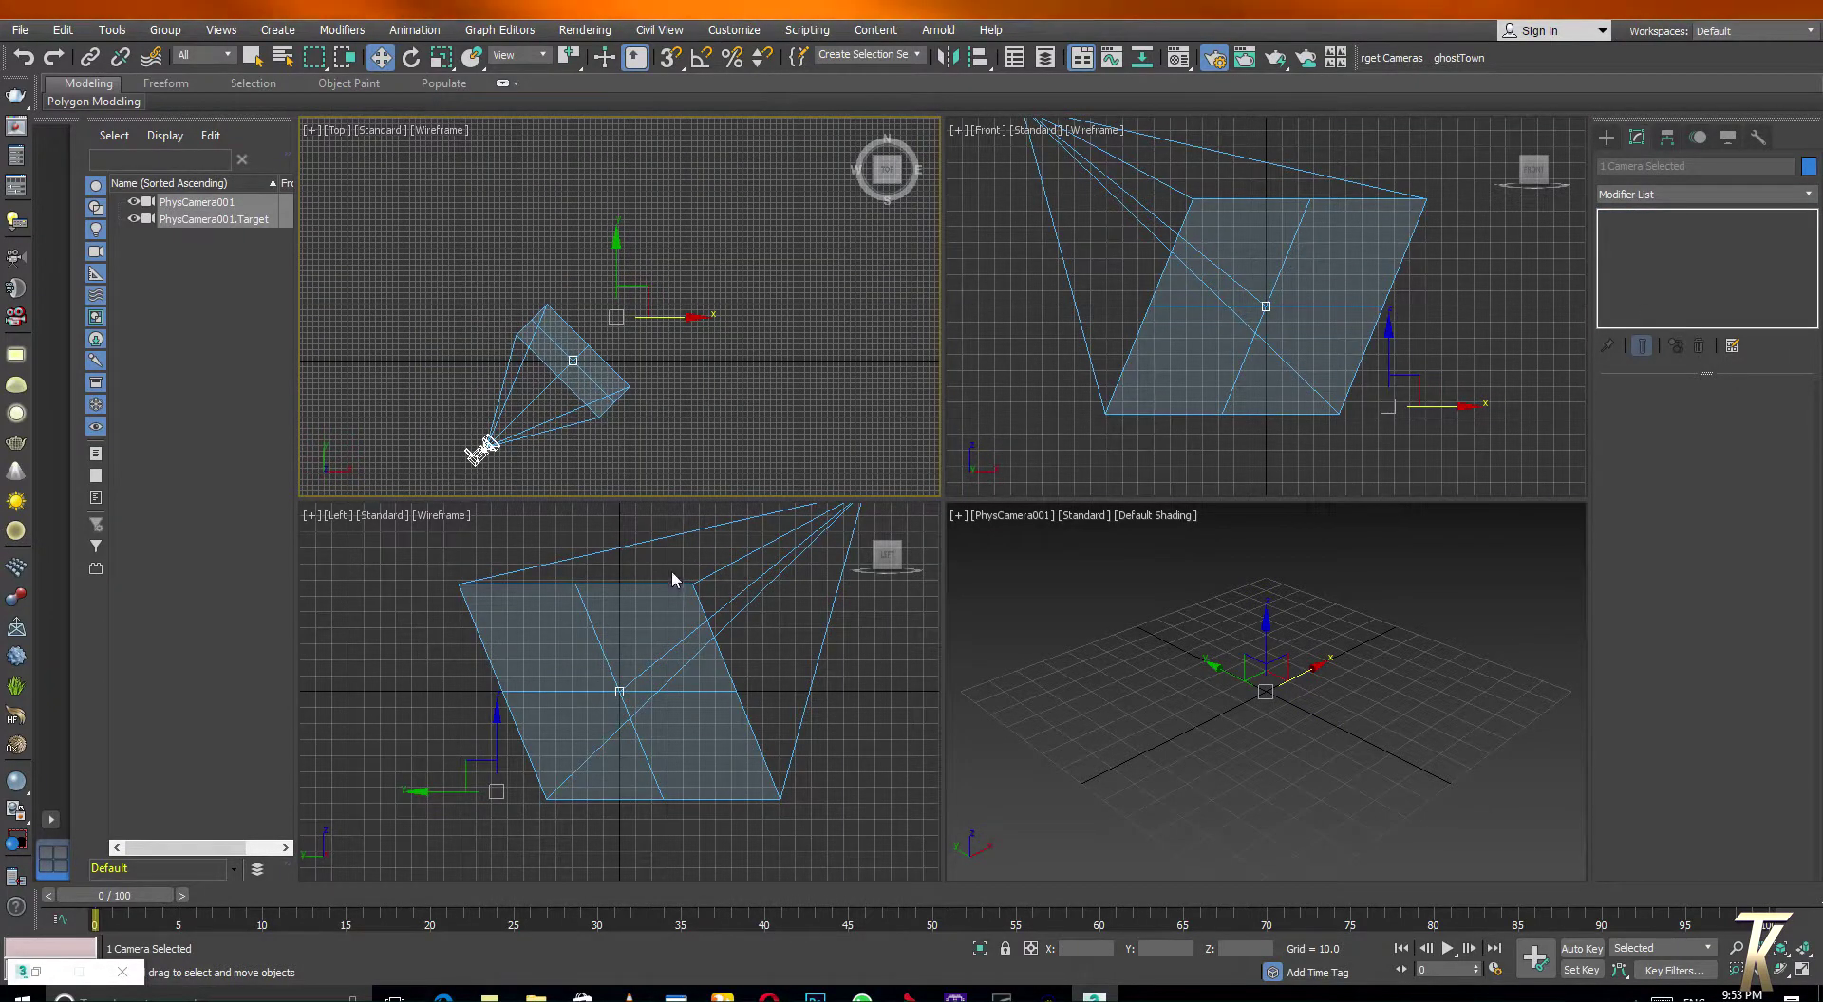
pyautogui.press('Delete')
# Activate the Front, Top and Left viewports, restoring the Top view framing with Shift+Z
pyautogui.click(1167, 368)
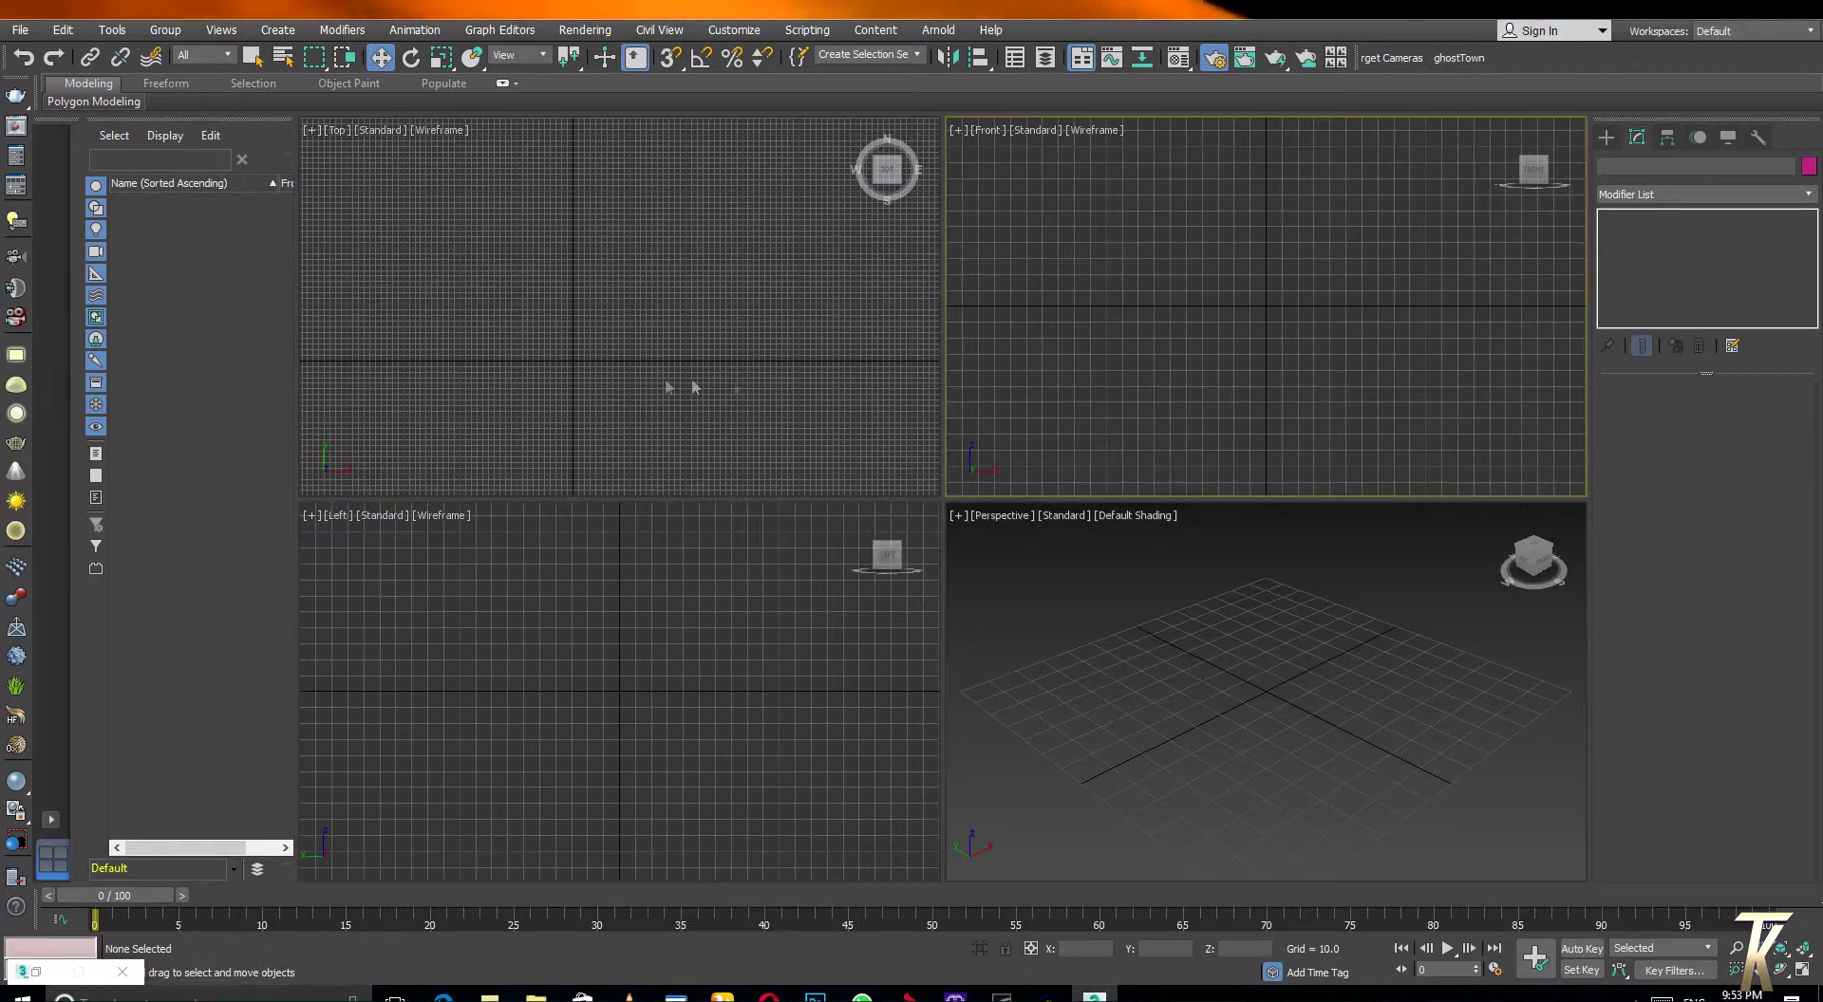
pyautogui.click(736, 387)
pyautogui.hotkey('shift', 'z')
pyautogui.click(716, 712)
# Make the Perspective viewport active and bring up the script folder window
pyautogui.click(1177, 569)
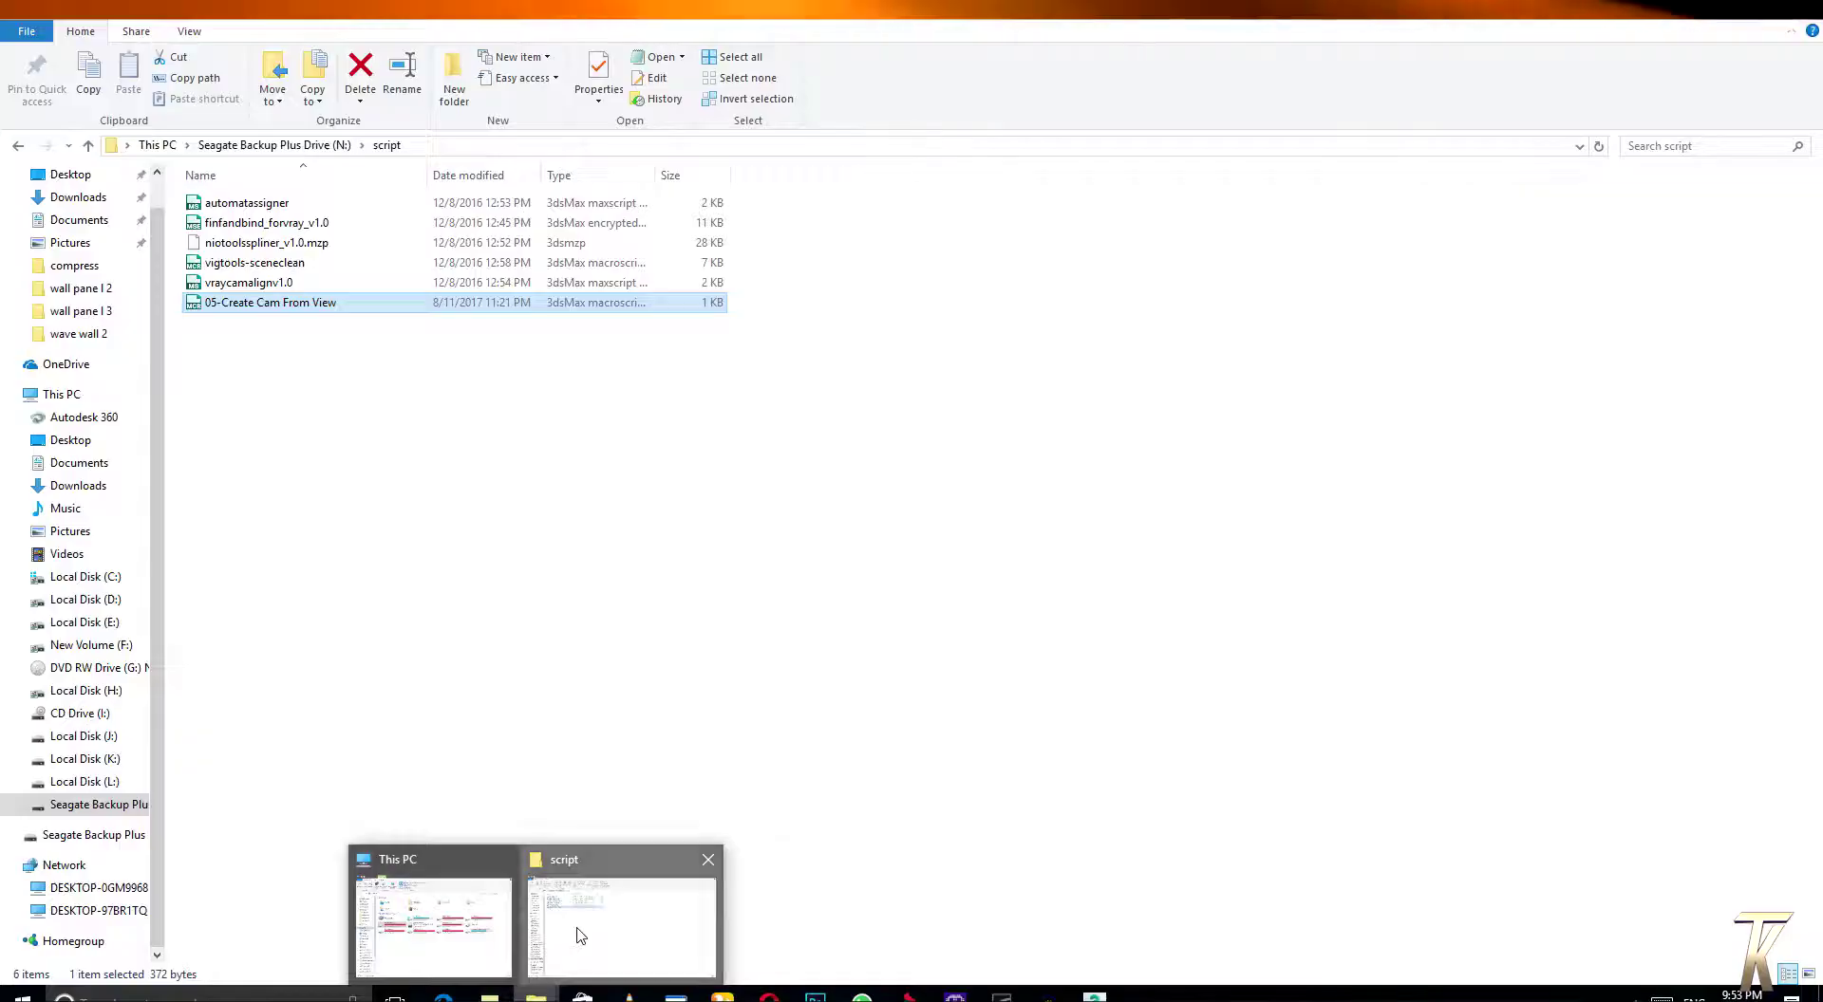
pyautogui.click(607, 916)
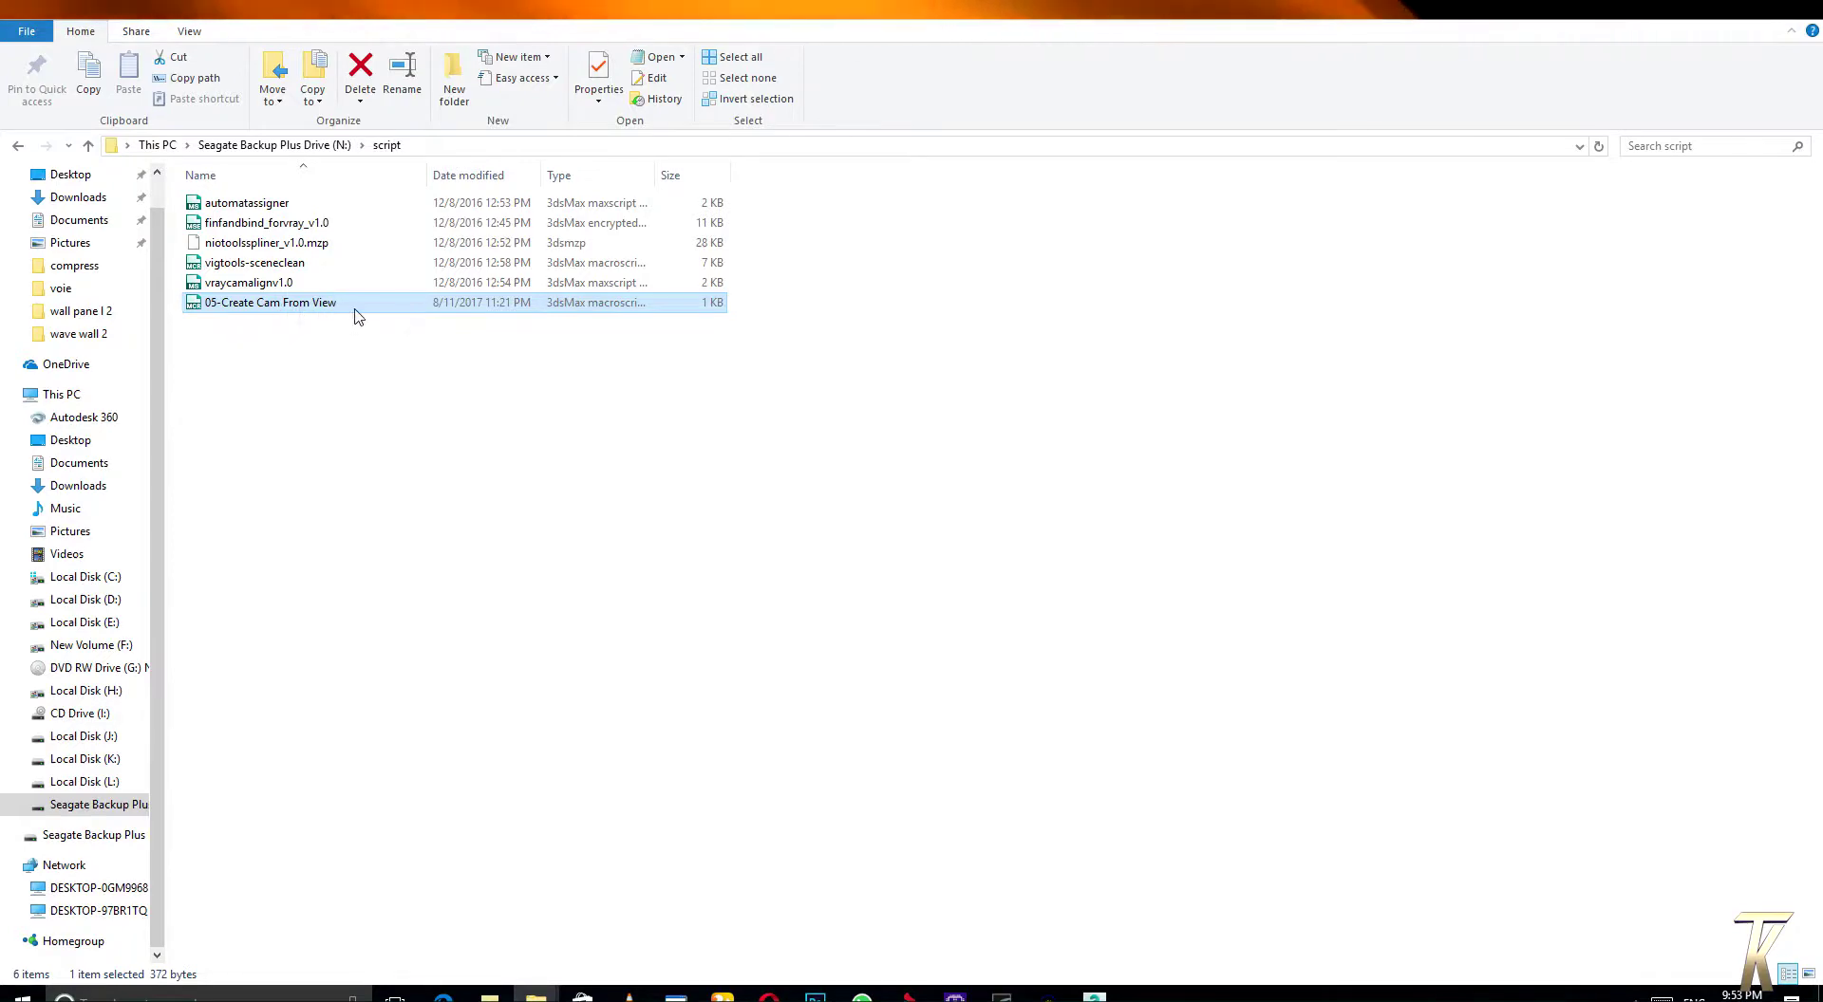
# Arrange the script folder window beside 3ds Max and drag 05-Create Cam From View toward 3ds Max
pyautogui.click(1753, 32)
pyautogui.moveTo(1651, 29)
pyautogui.mouseDown()
pyautogui.moveTo(1050, 285)
pyautogui.moveTo(996, 213)
pyautogui.mouseUp()
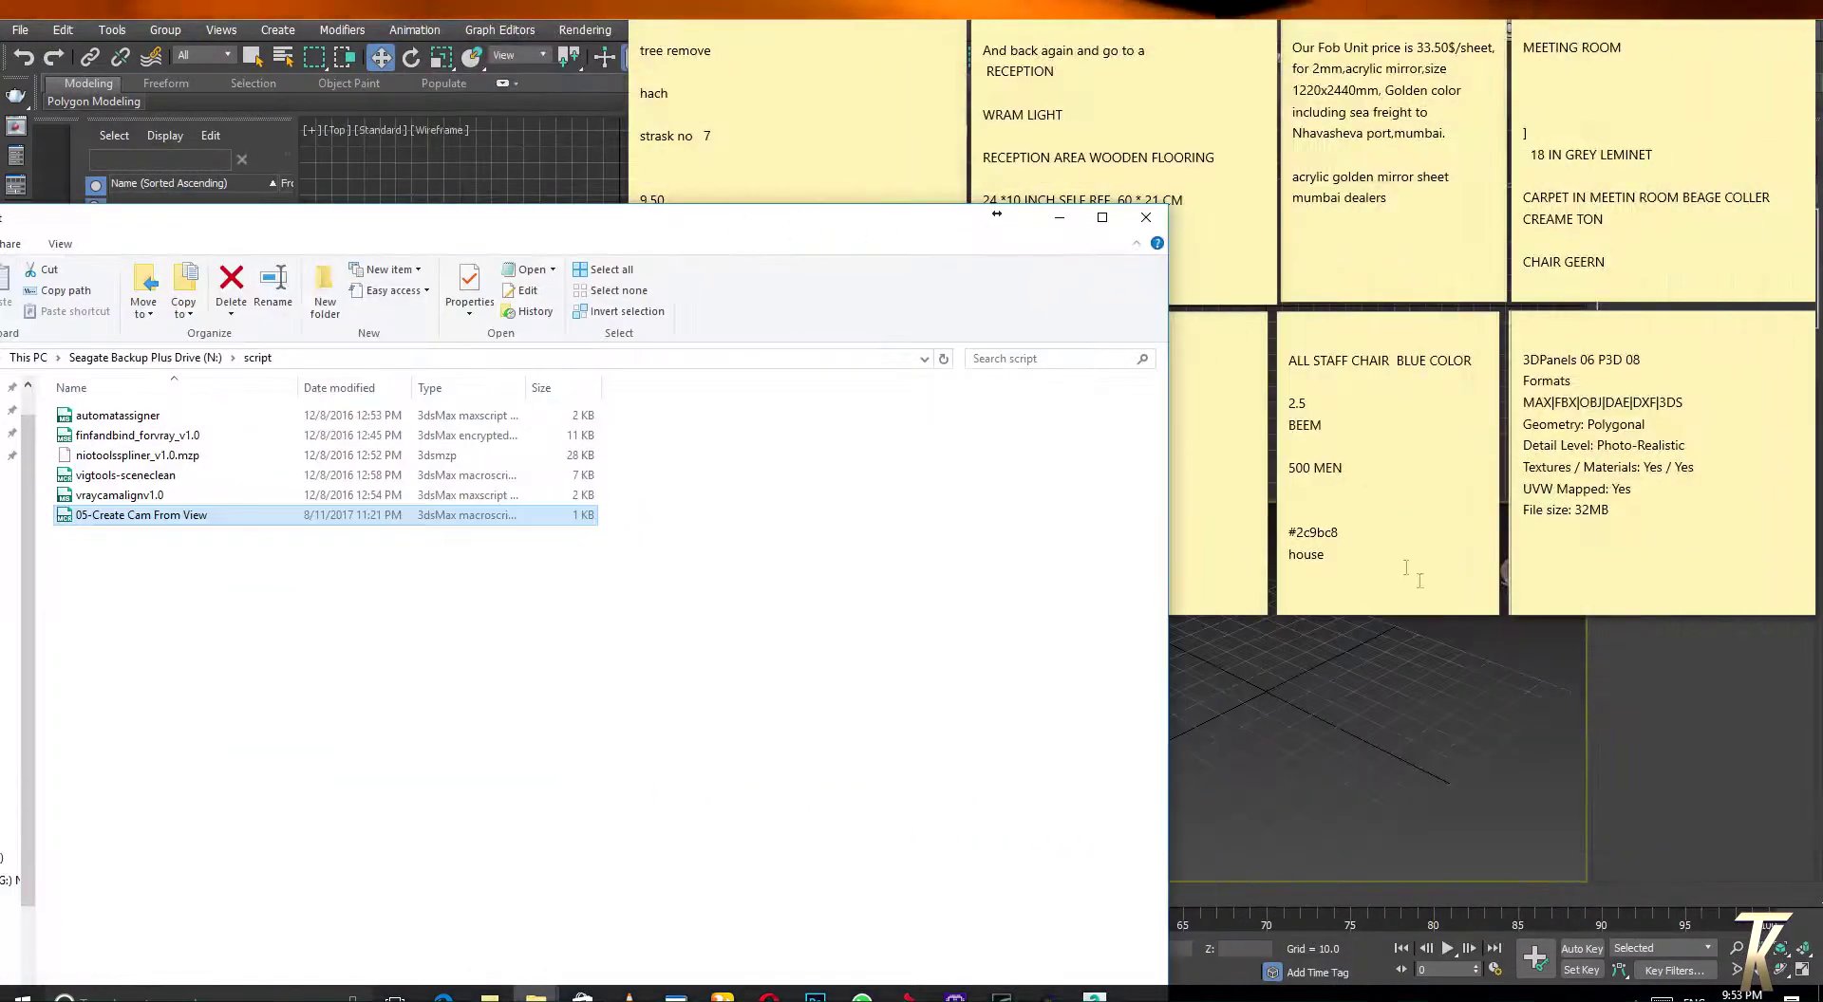
pyautogui.click(1412, 739)
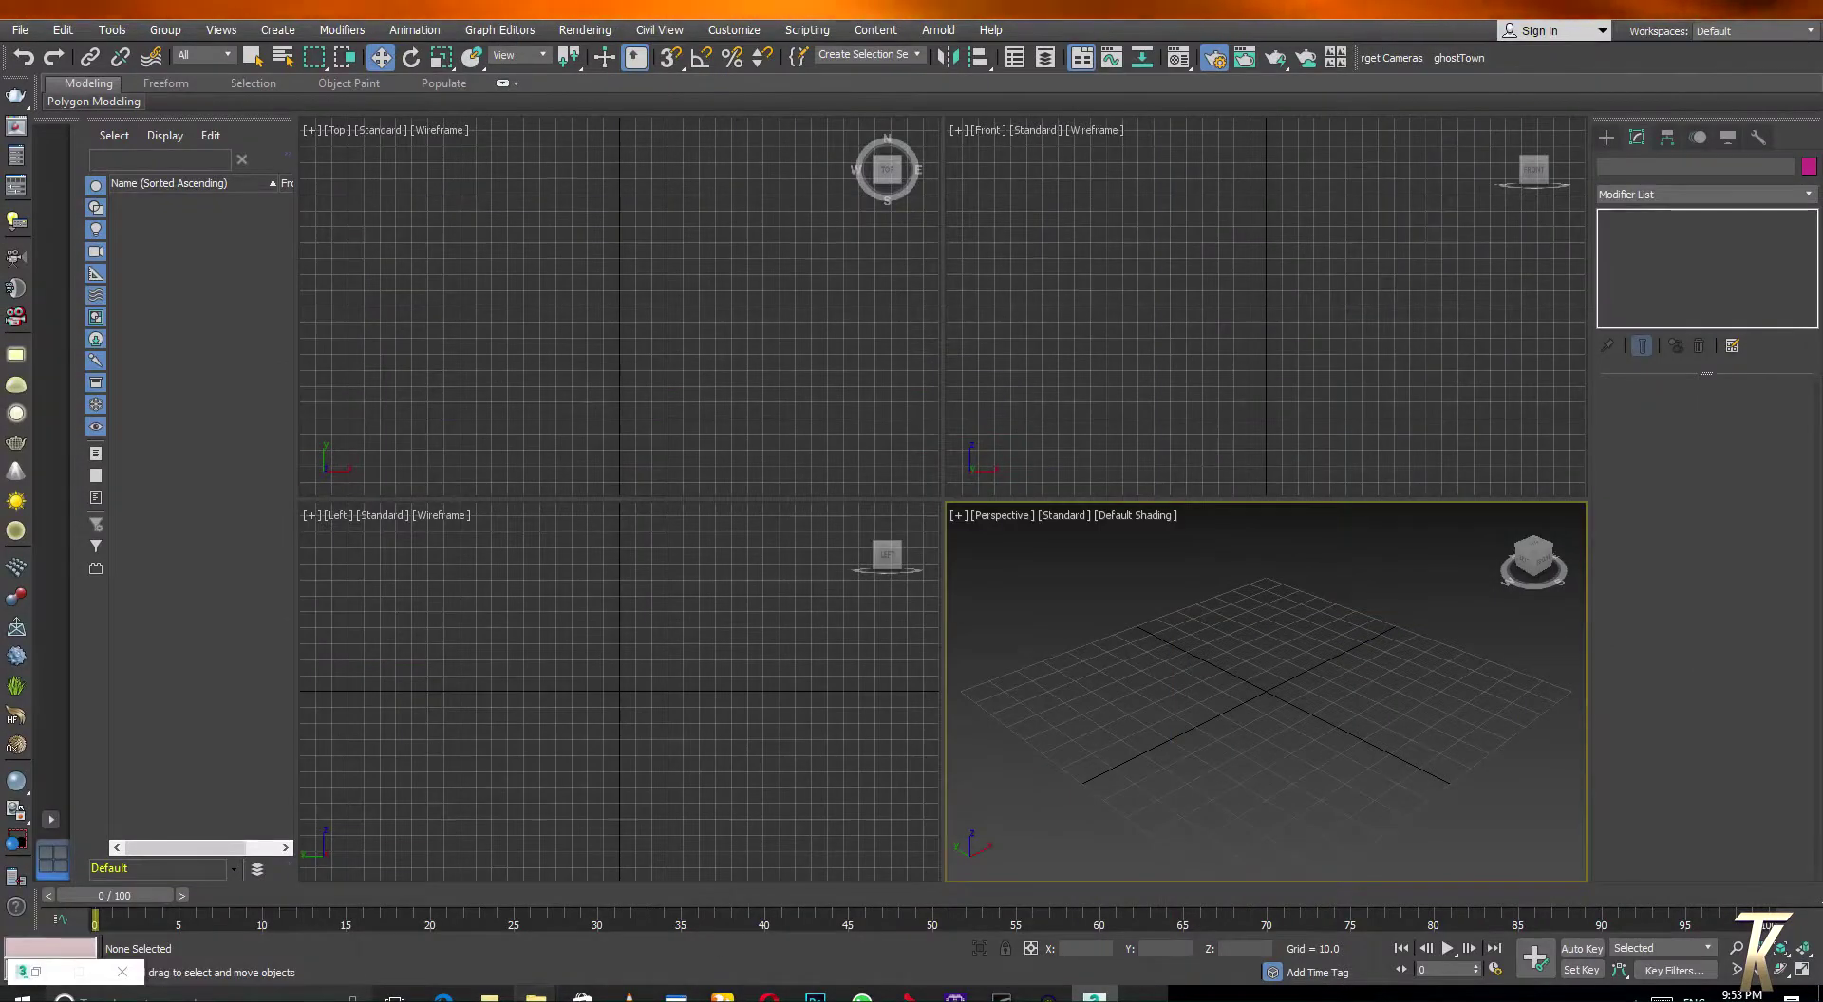
pyautogui.moveTo(534, 995)
pyautogui.click(608, 935)
pyautogui.moveTo(742, 238); pyautogui.dragTo(677, 351)
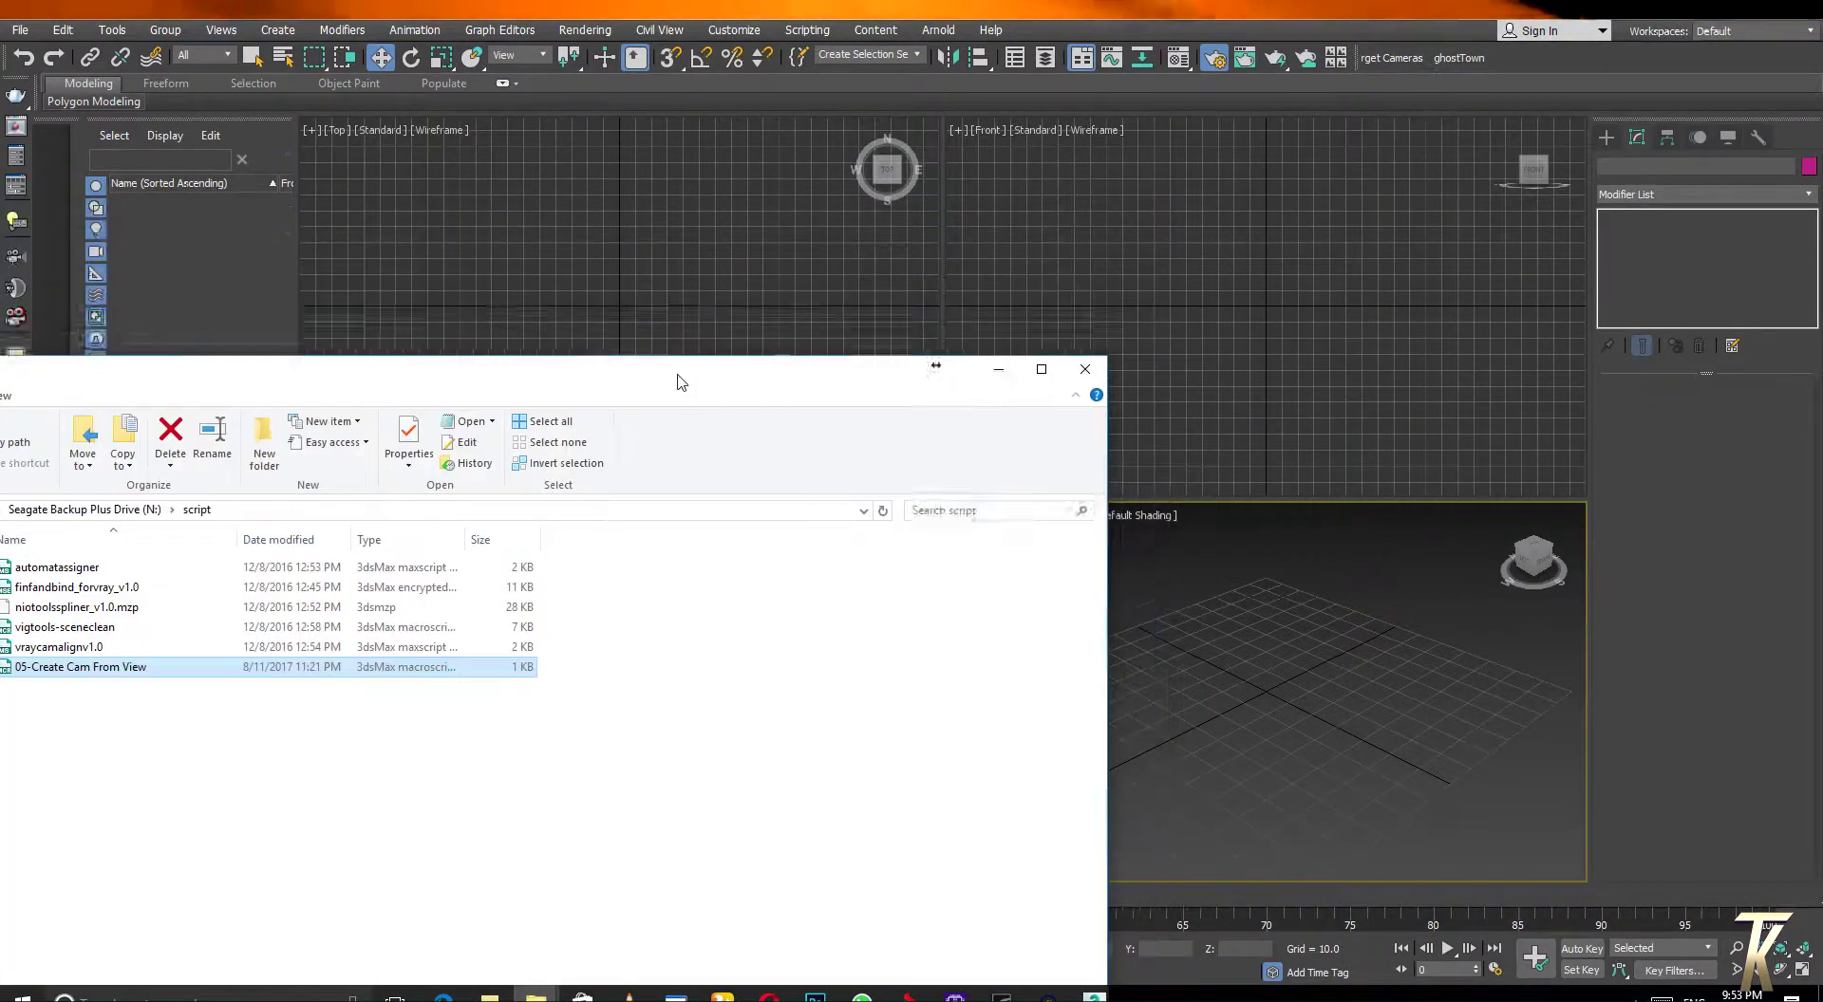
pyautogui.moveTo(61, 631); pyautogui.dragTo(1148, 417)
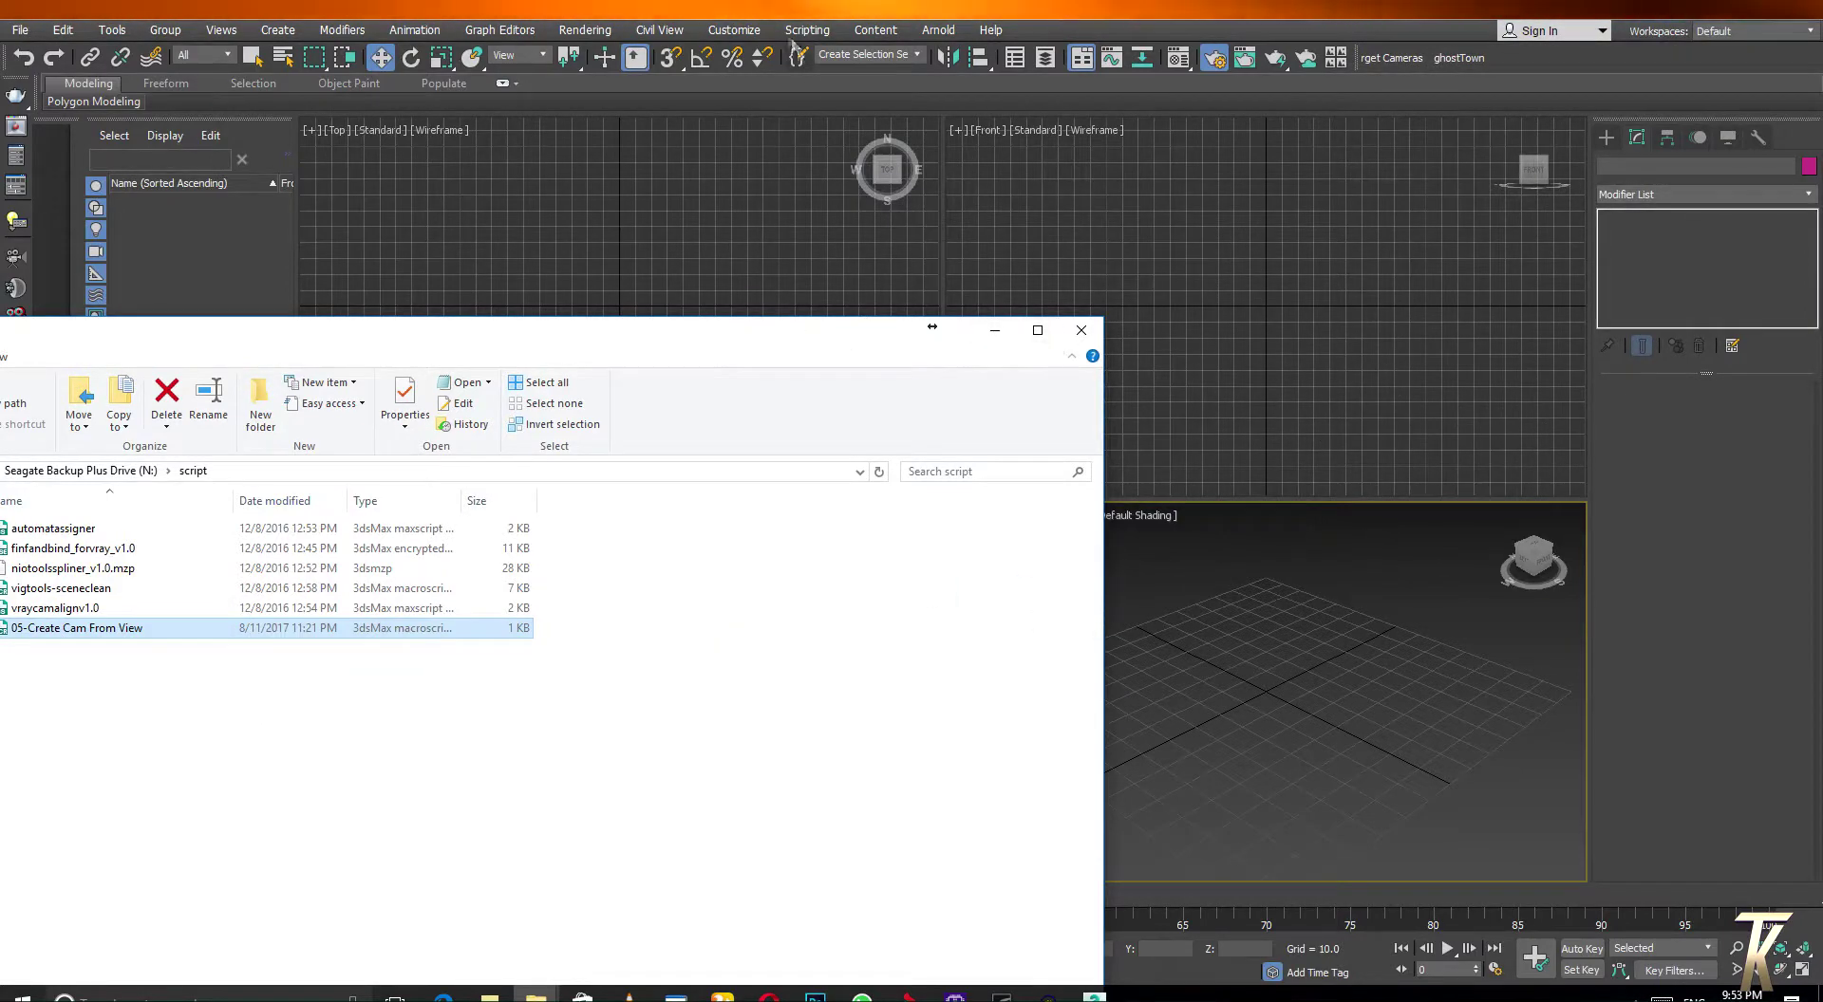
# Start Scripting > Run Script and copy 05-Create Cam From View into the scripts folder
pyautogui.click(791, 36)
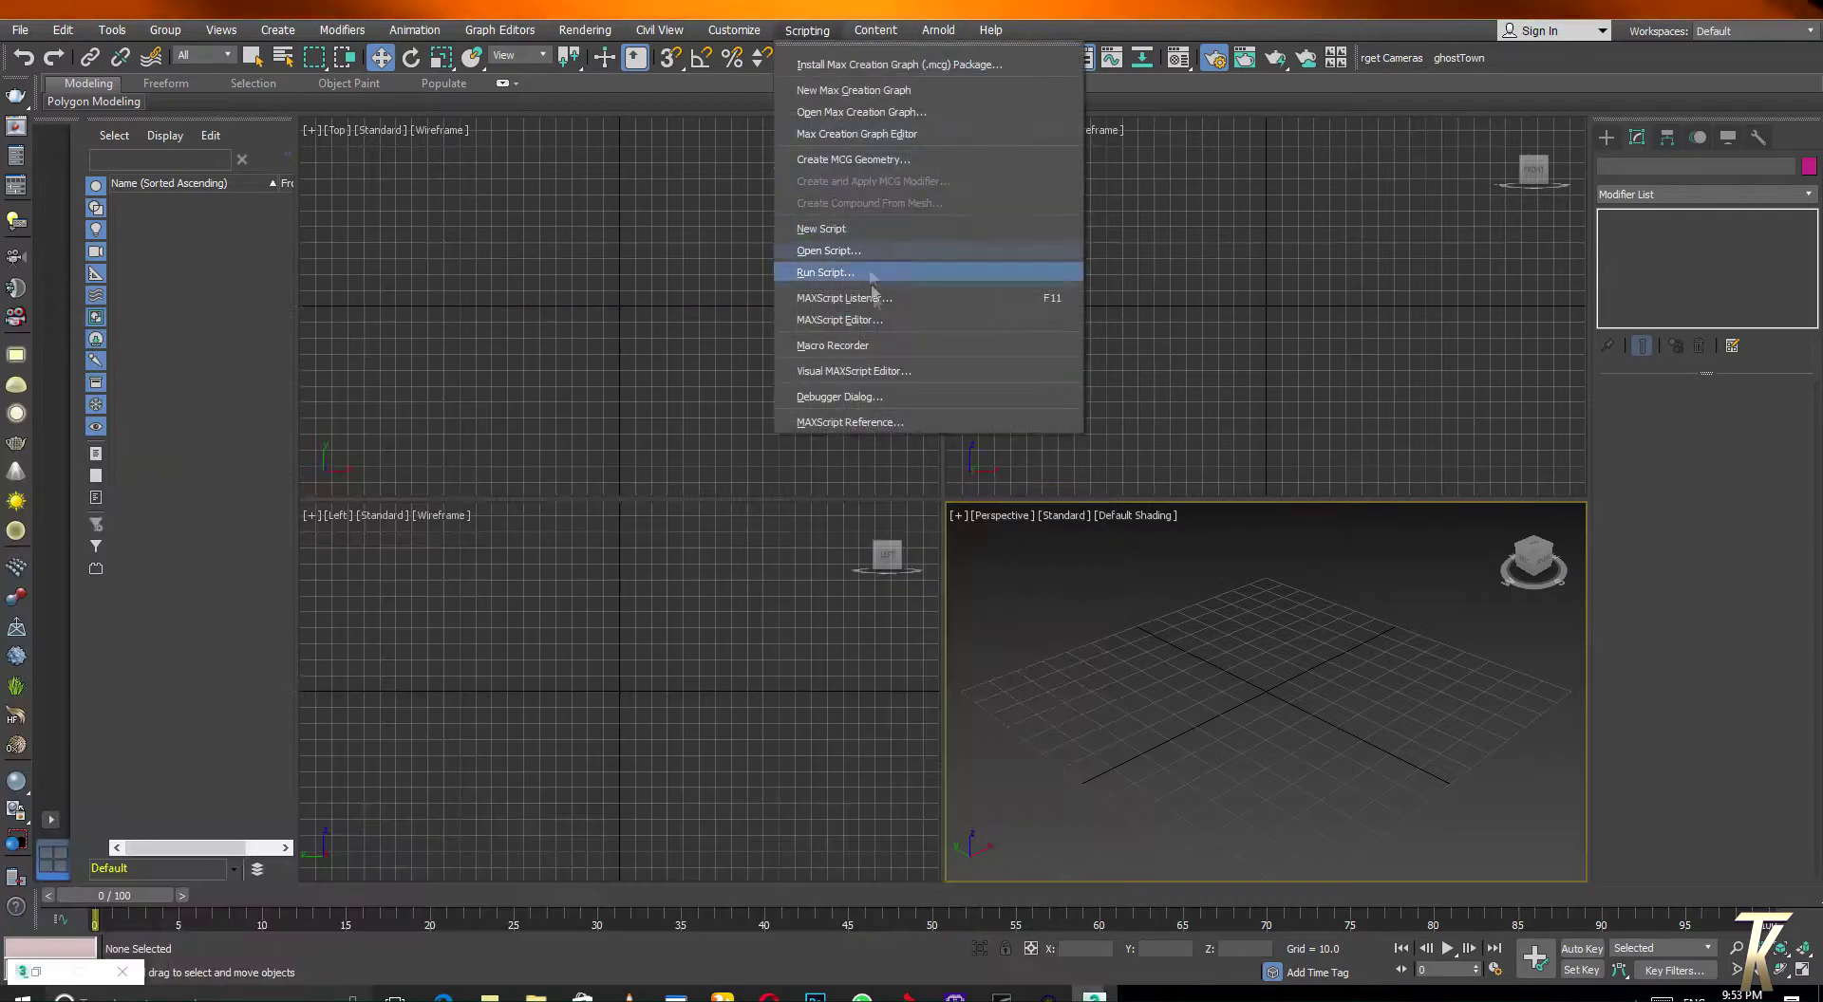
pyautogui.click(854, 275)
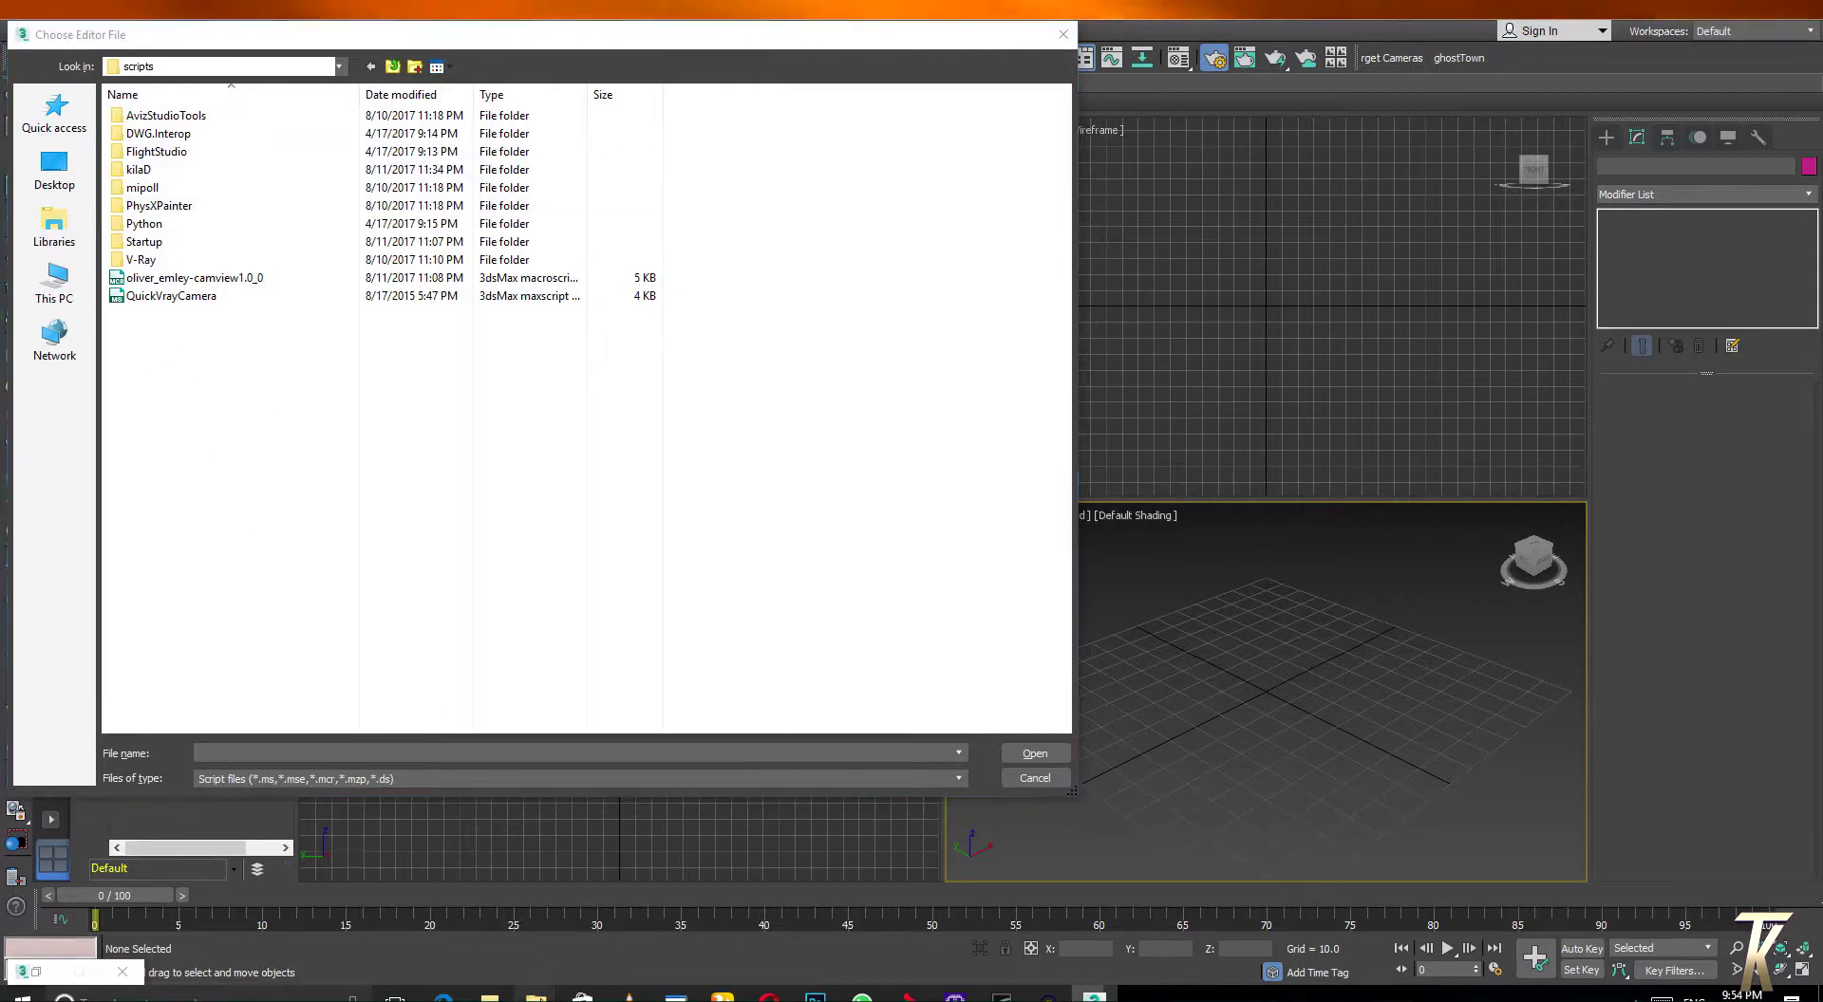
pyautogui.click(617, 911)
pyautogui.rightClick(280, 629)
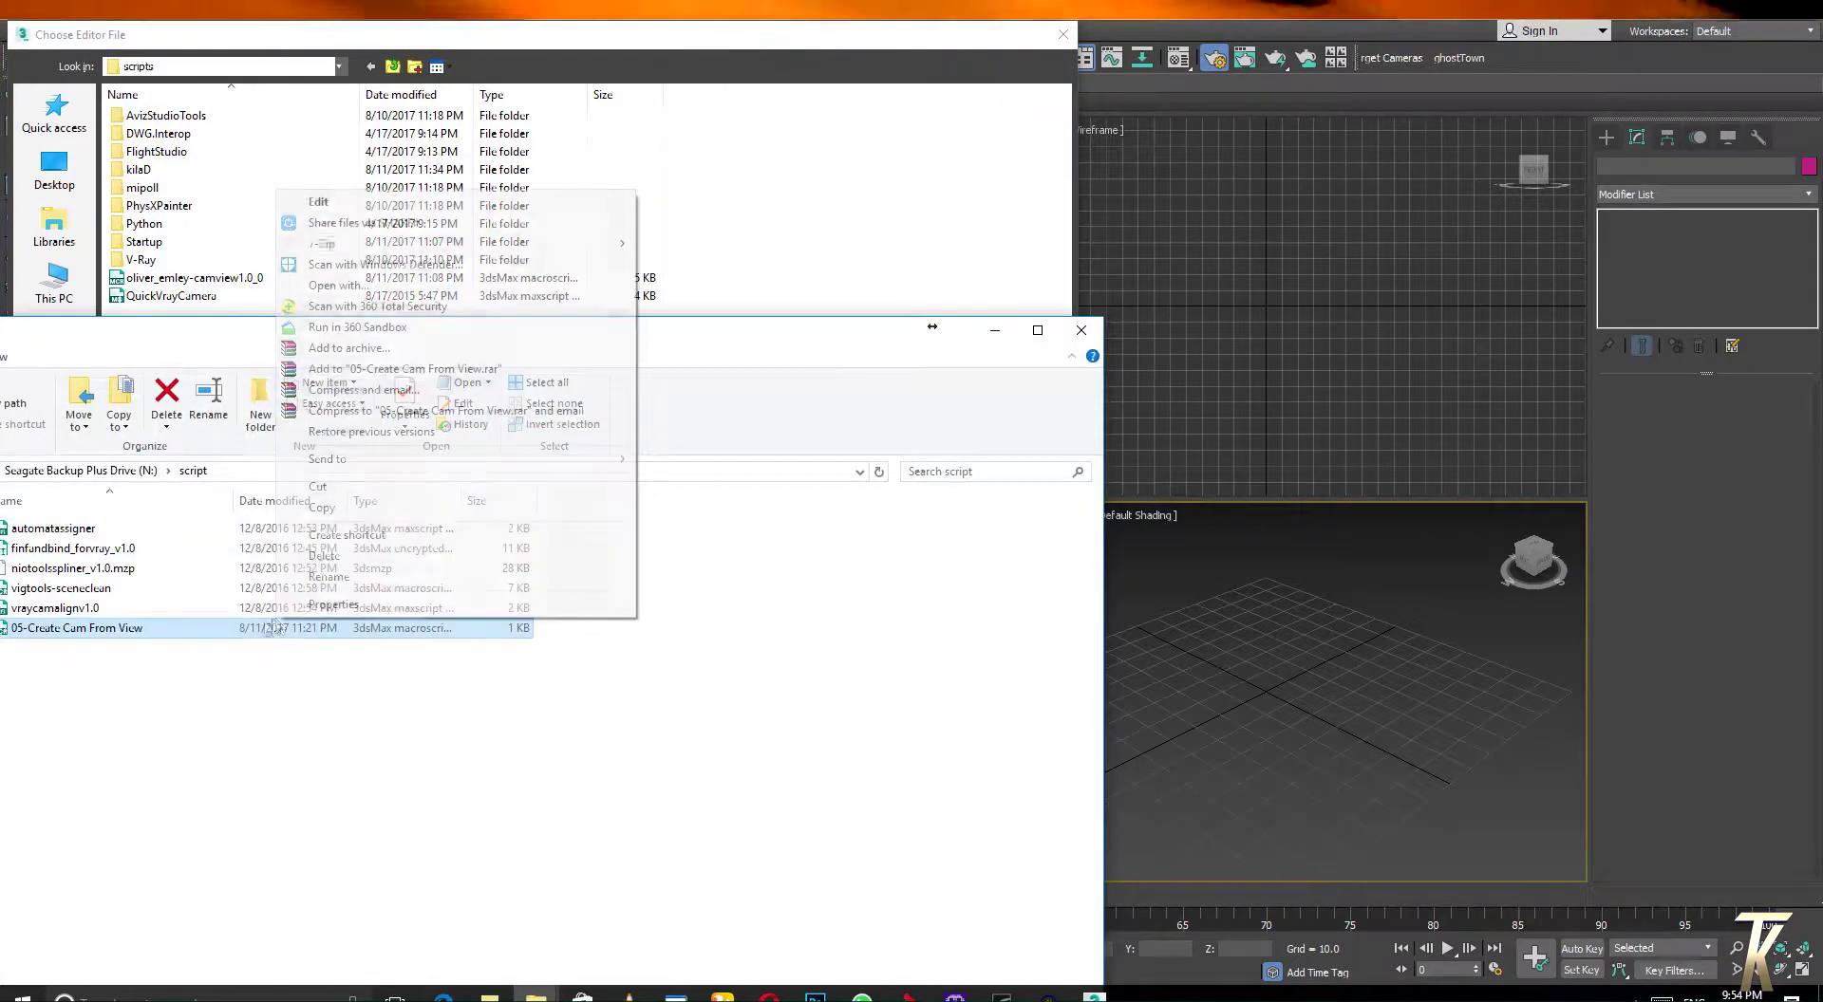
pyautogui.rightClick(197, 633)
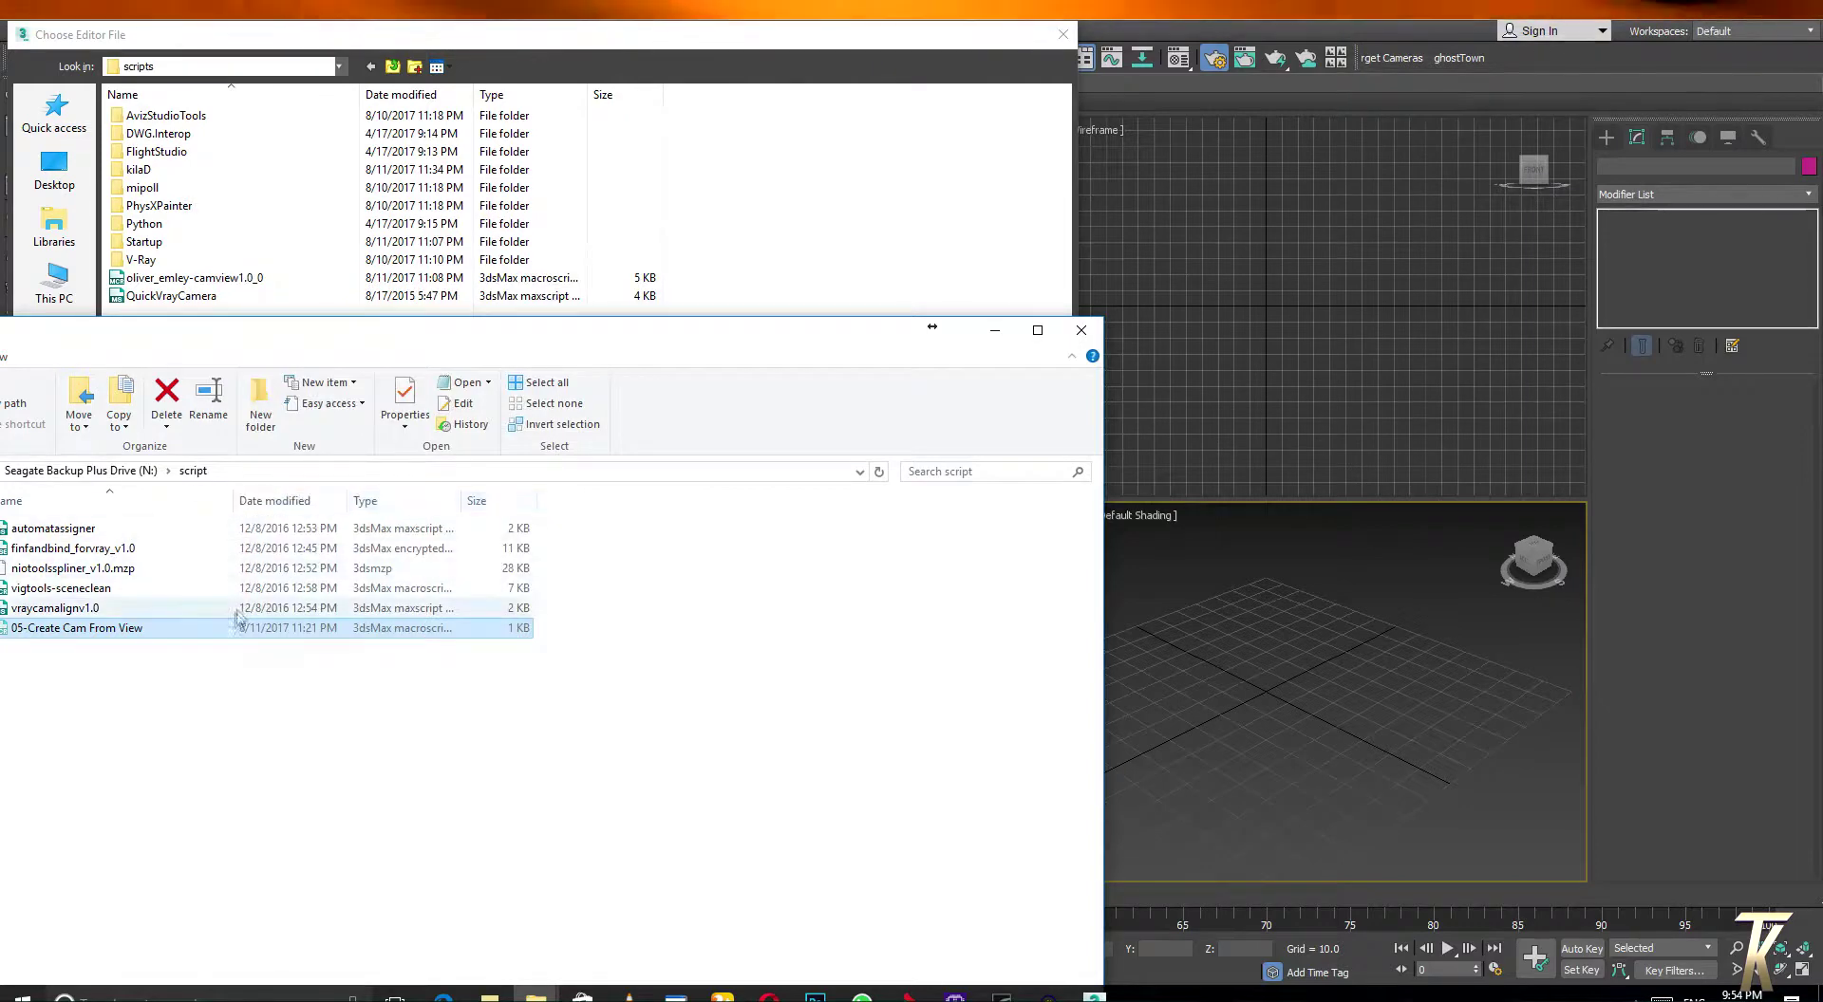
pyautogui.rightClick(210, 627)
pyautogui.click(256, 514)
pyautogui.rightClick(456, 400)
pyautogui.click(500, 501)
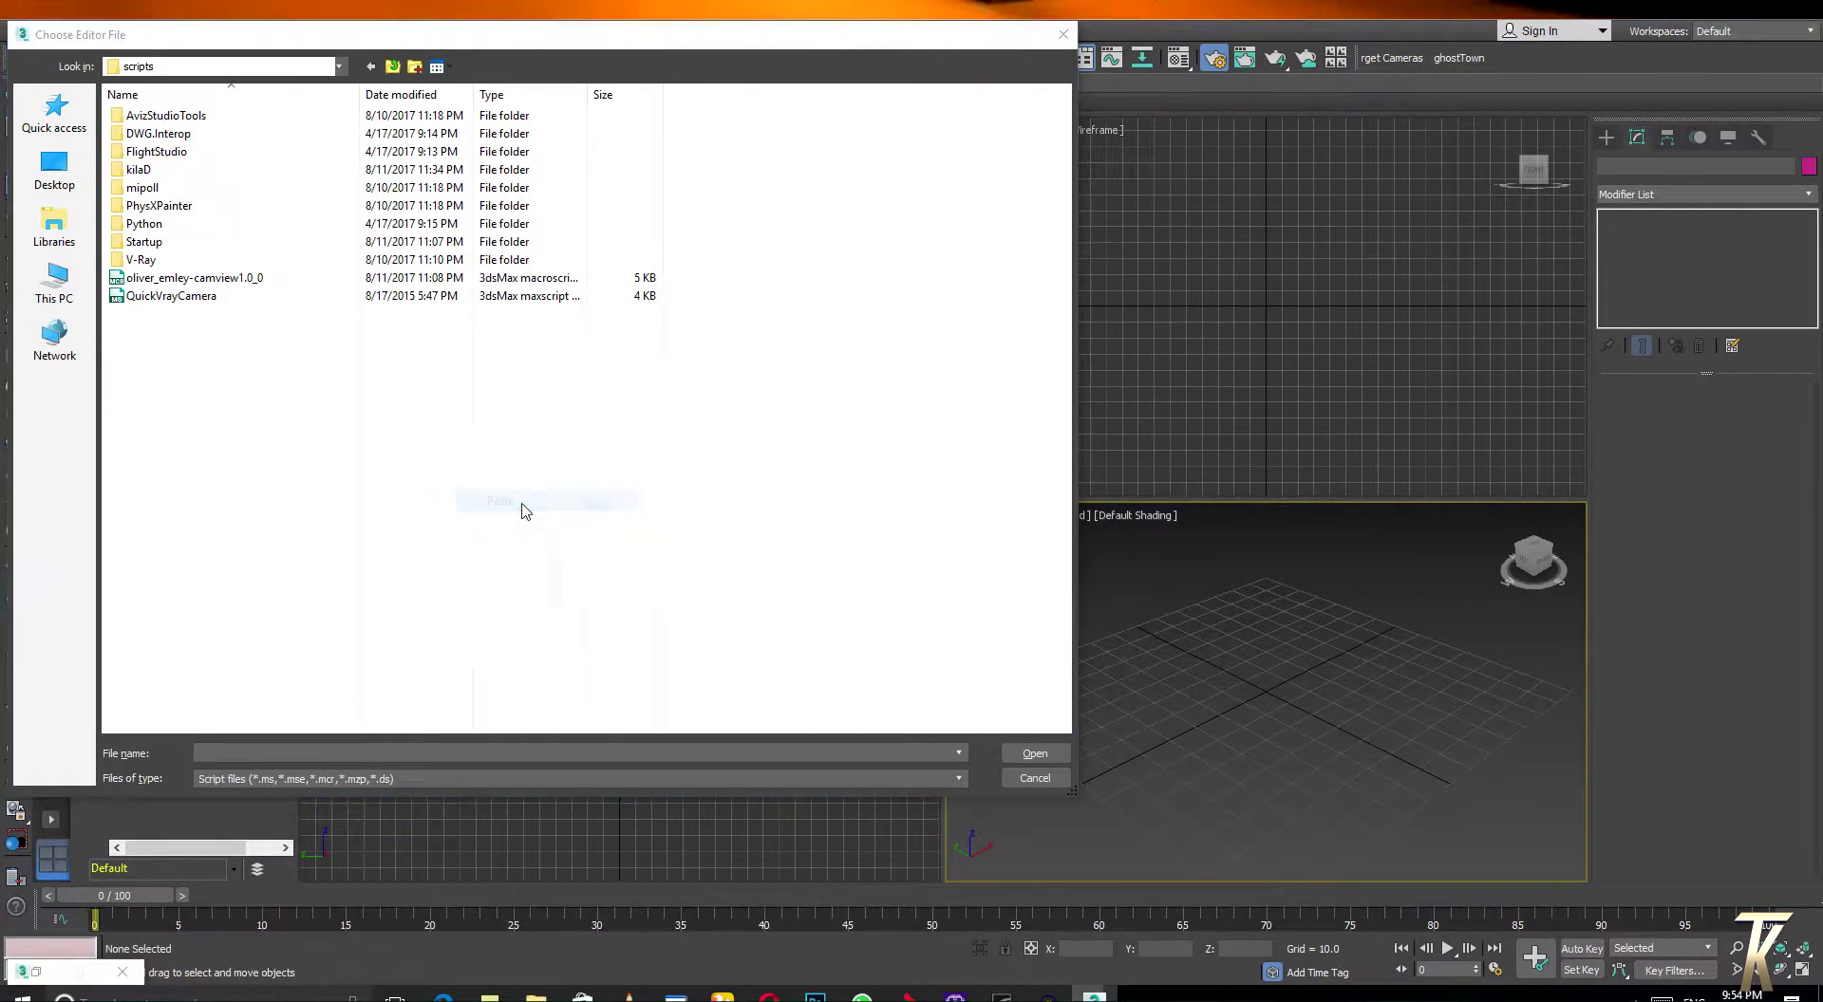
# Select the pasted 05-Create Cam From View script and run it
pyautogui.click(118, 316)
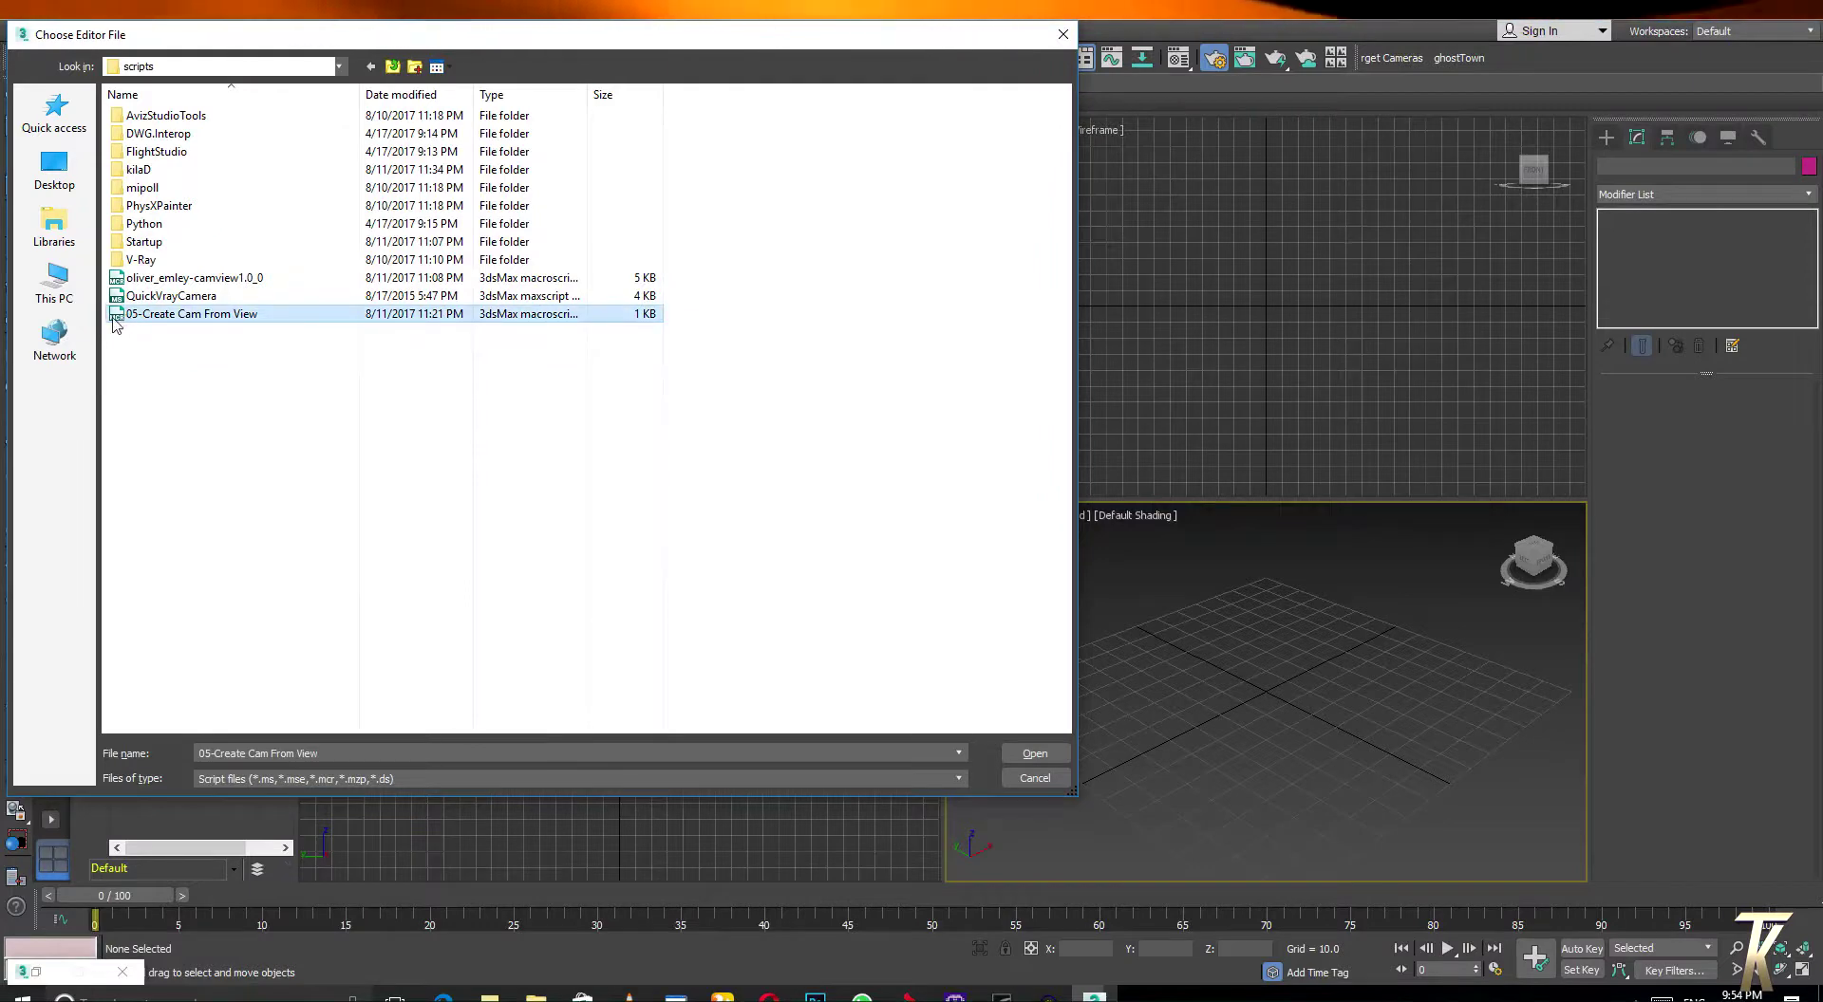
pyautogui.click(256, 379)
pyautogui.click(292, 320)
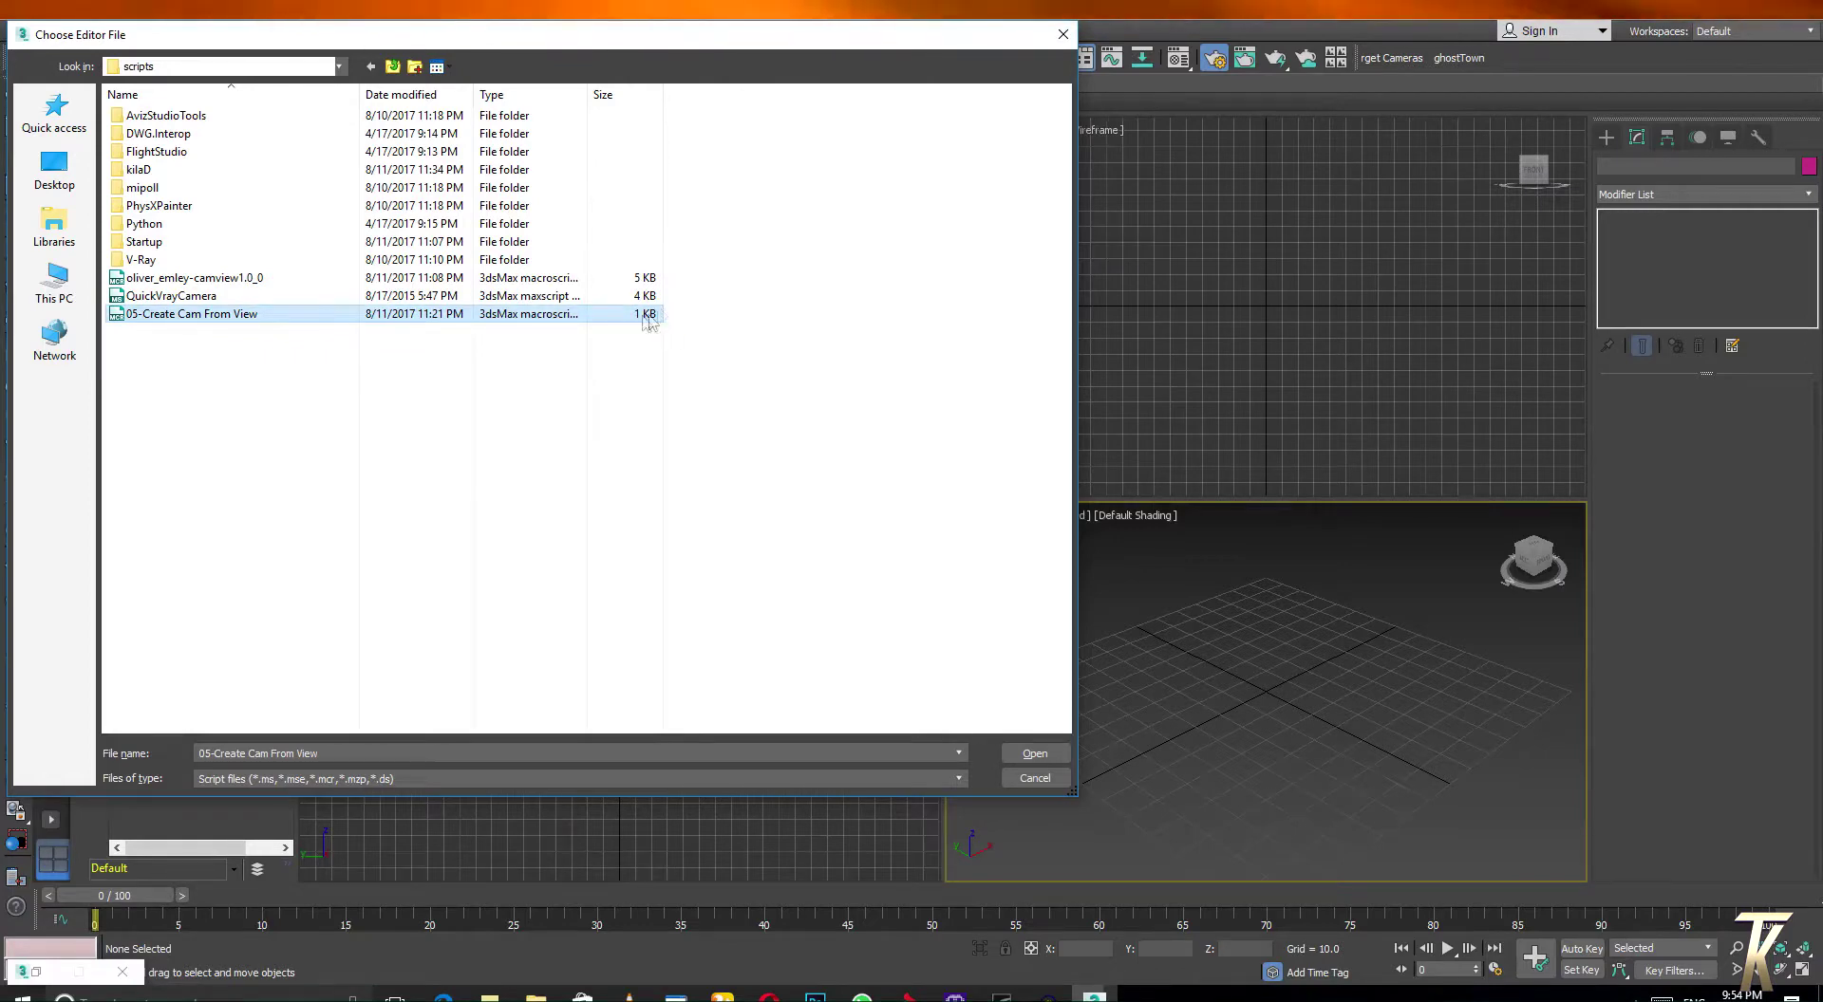
pyautogui.click(239, 351)
pyautogui.click(228, 319)
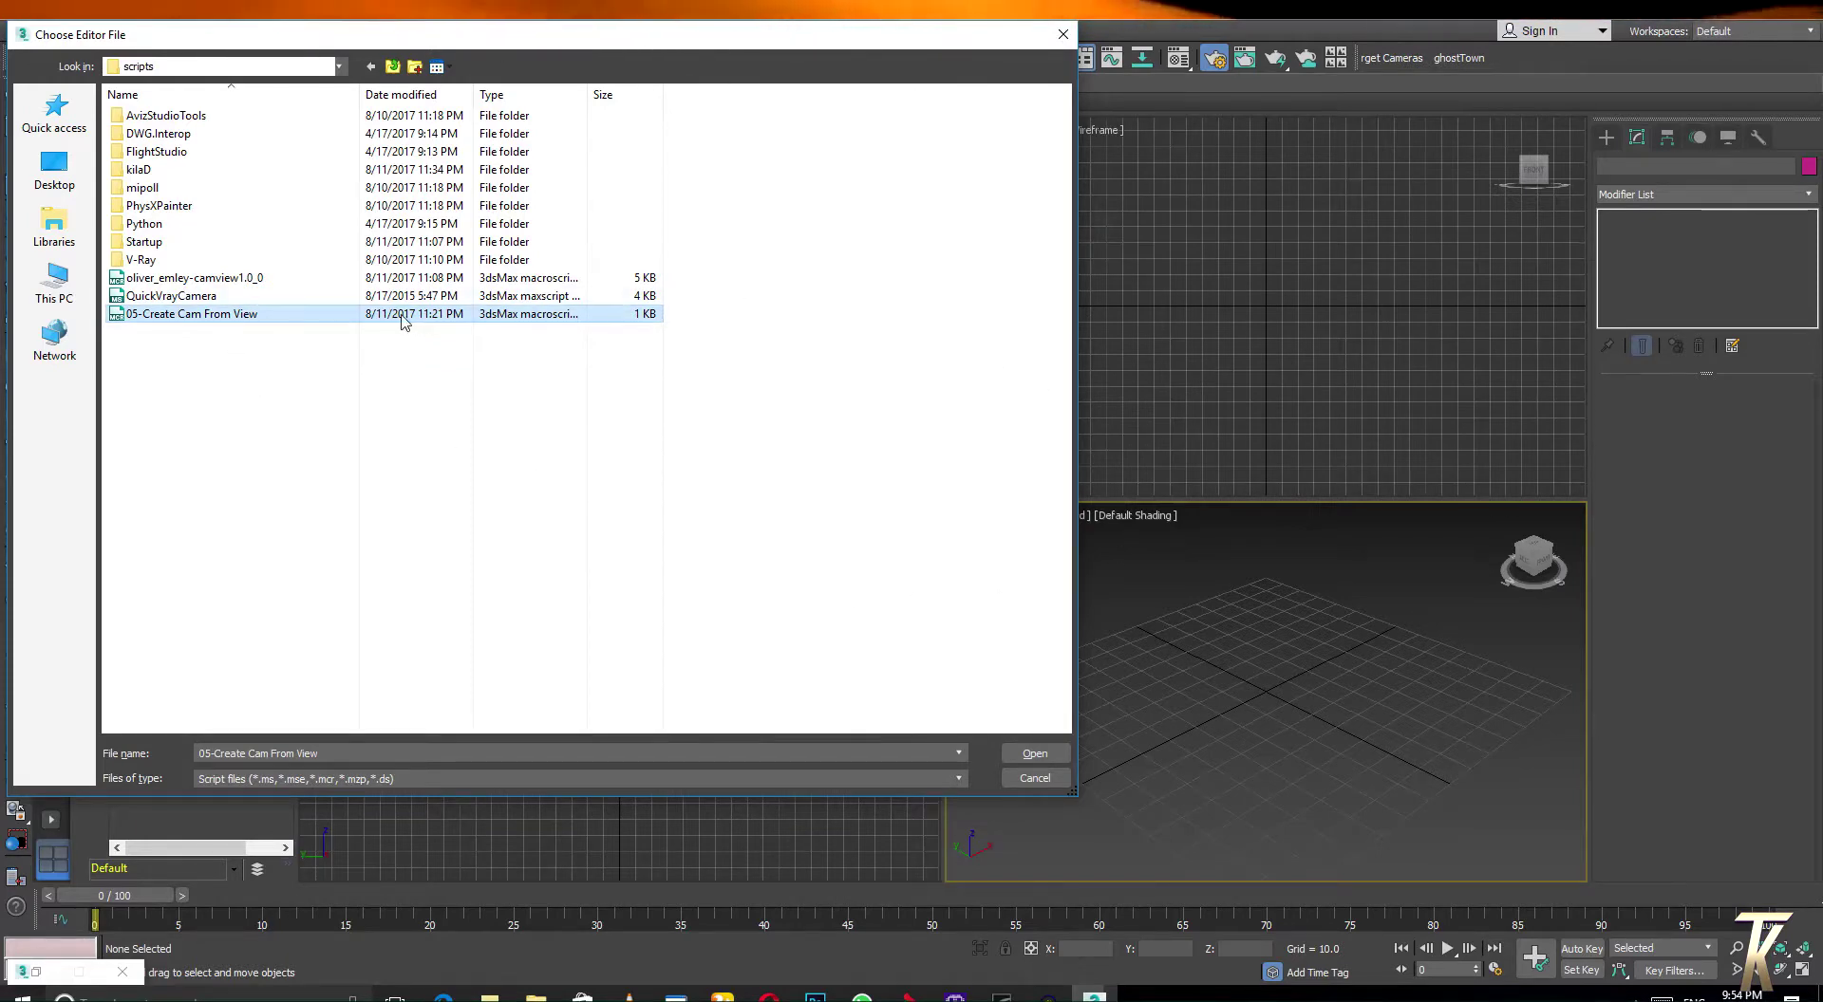
pyautogui.click(1052, 755)
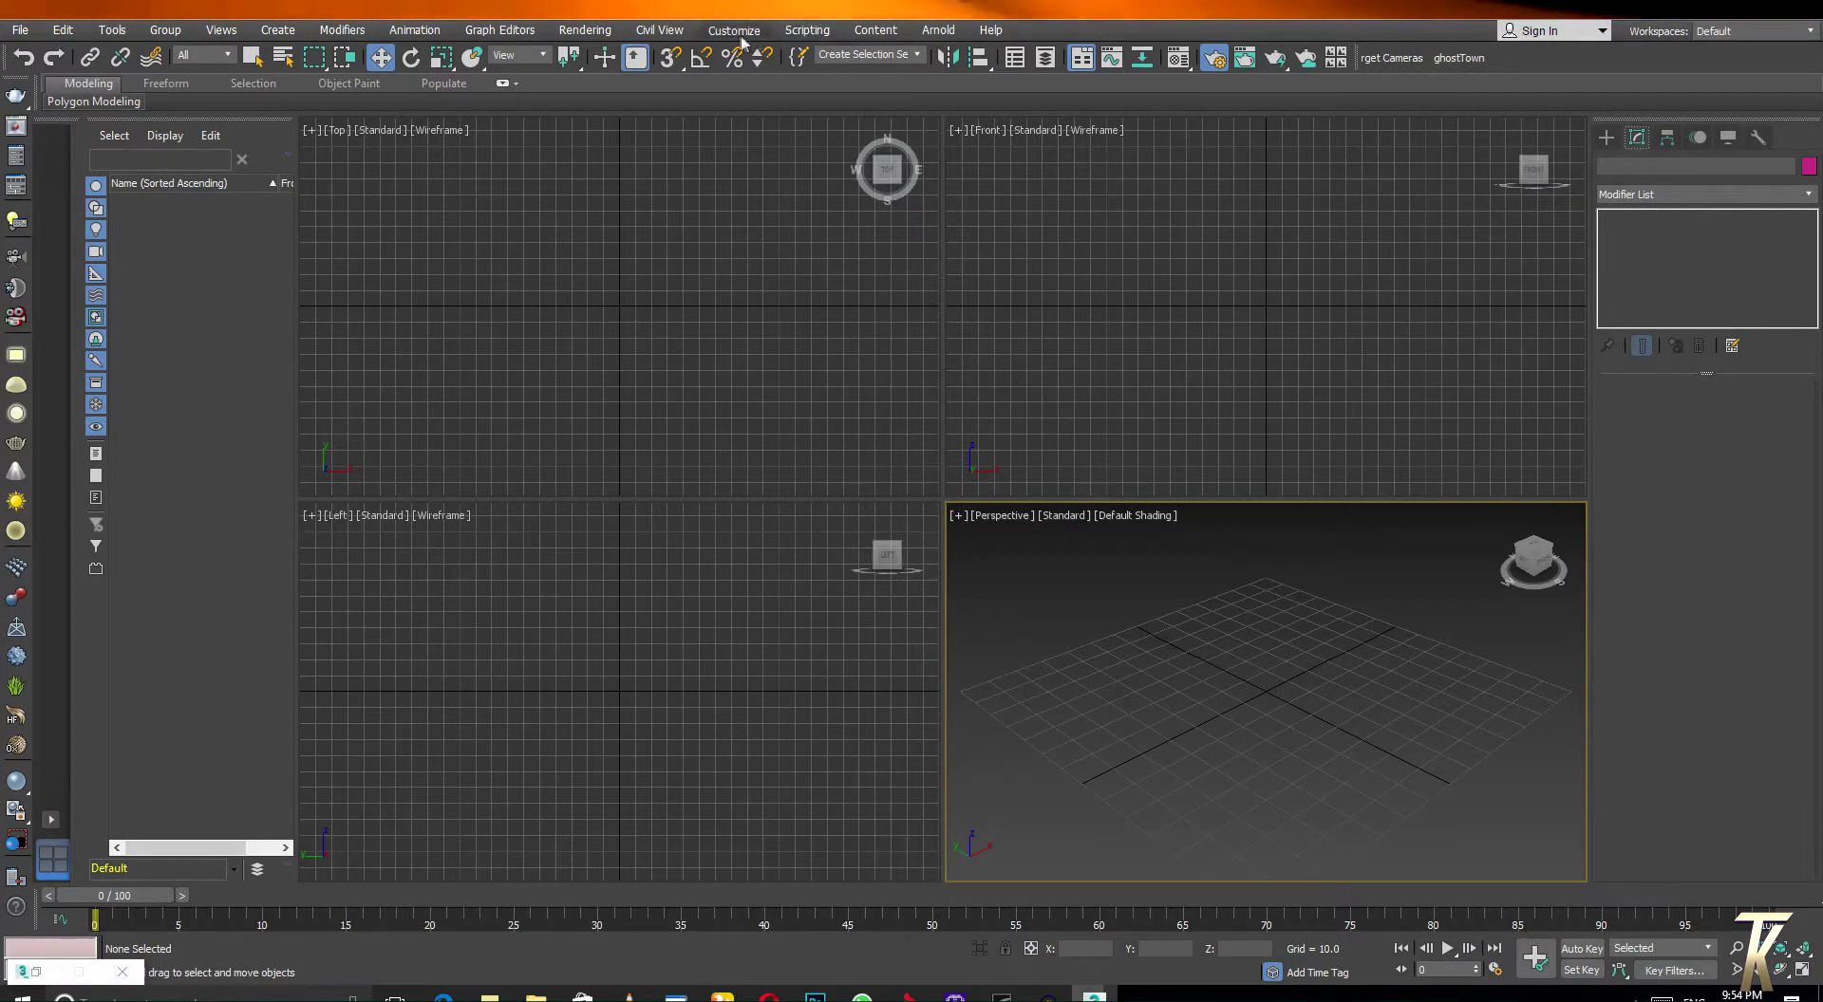
# Open Customize User Interface and switch to its Toolbars tab
pyautogui.click(739, 34)
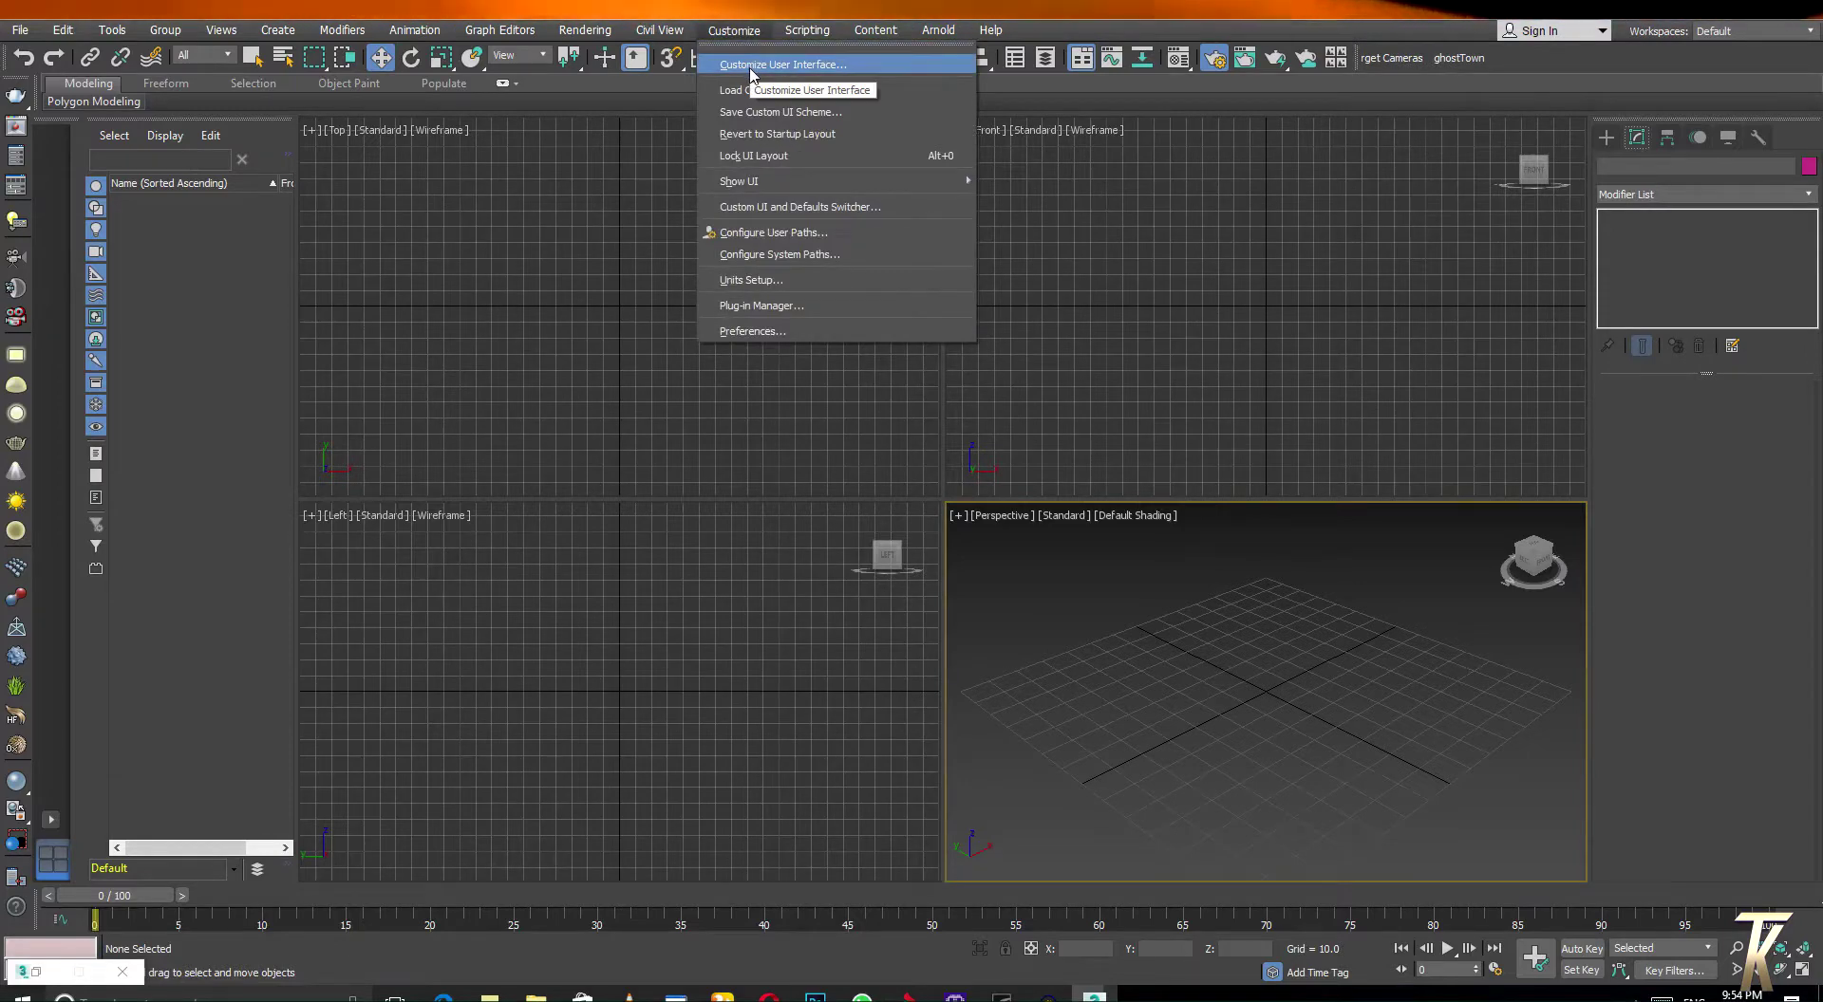
pyautogui.click(749, 66)
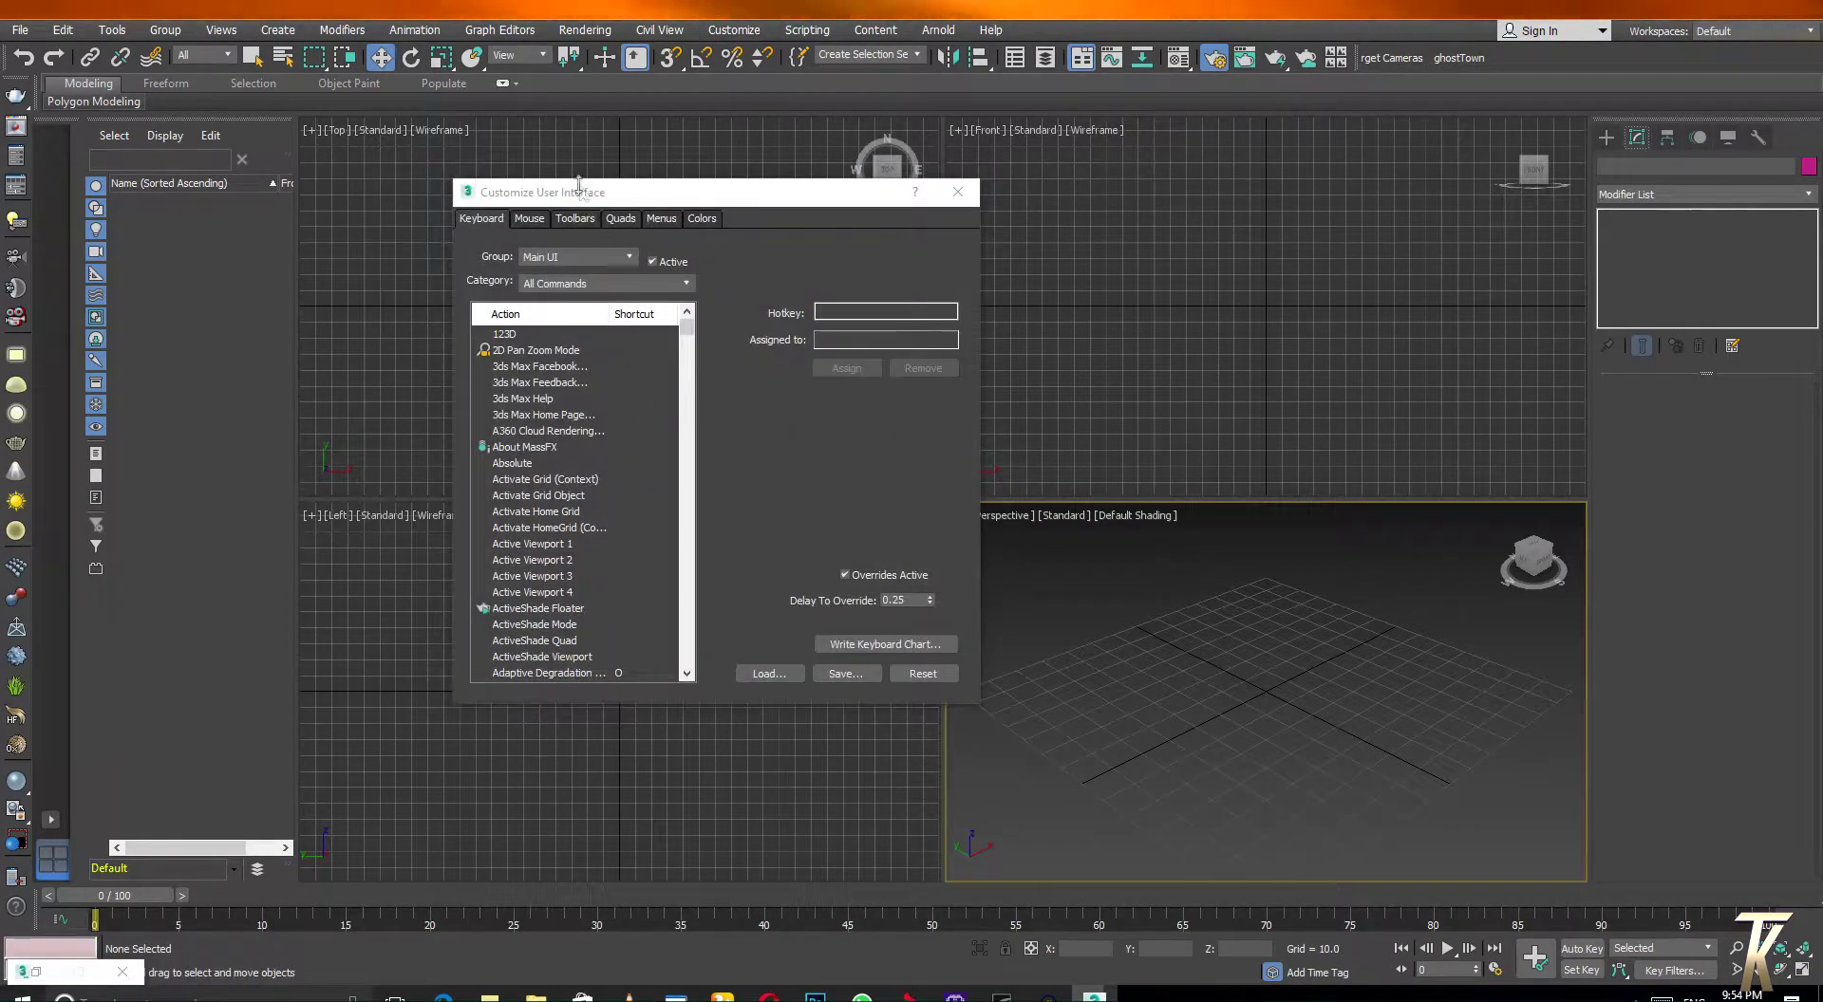
pyautogui.moveTo(643, 187); pyautogui.dragTo(707, 197)
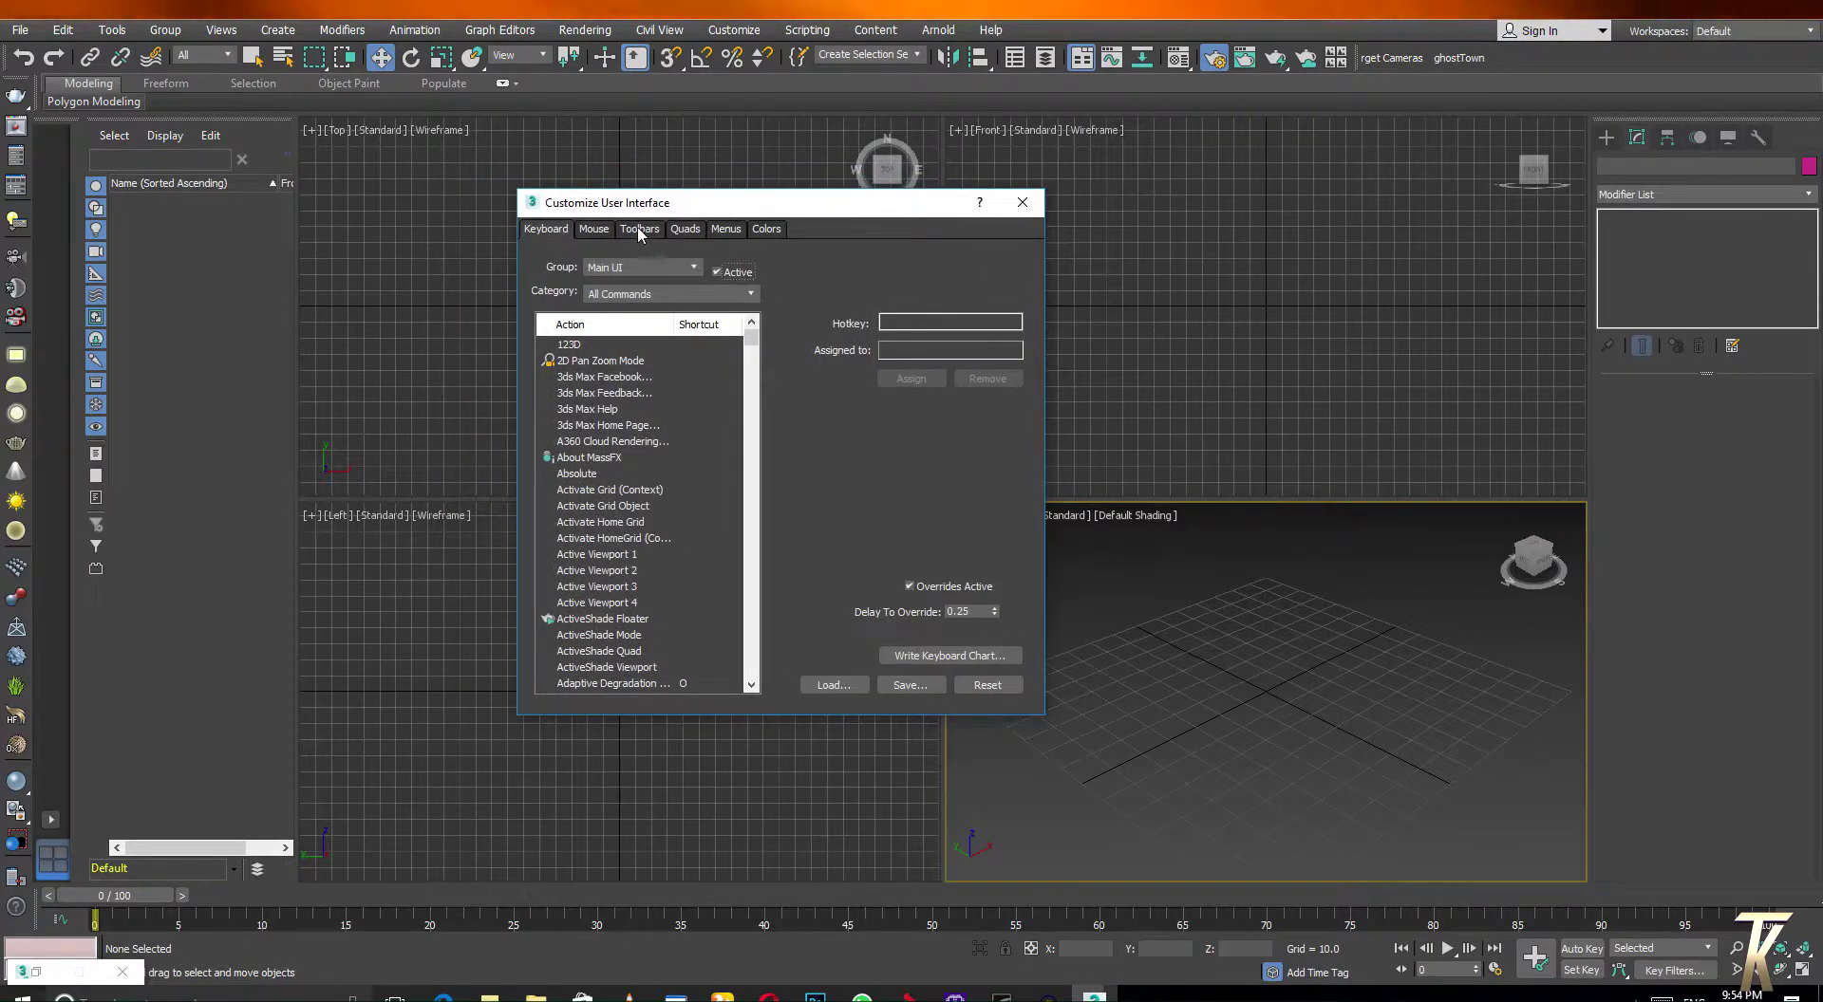
pyautogui.click(654, 231)
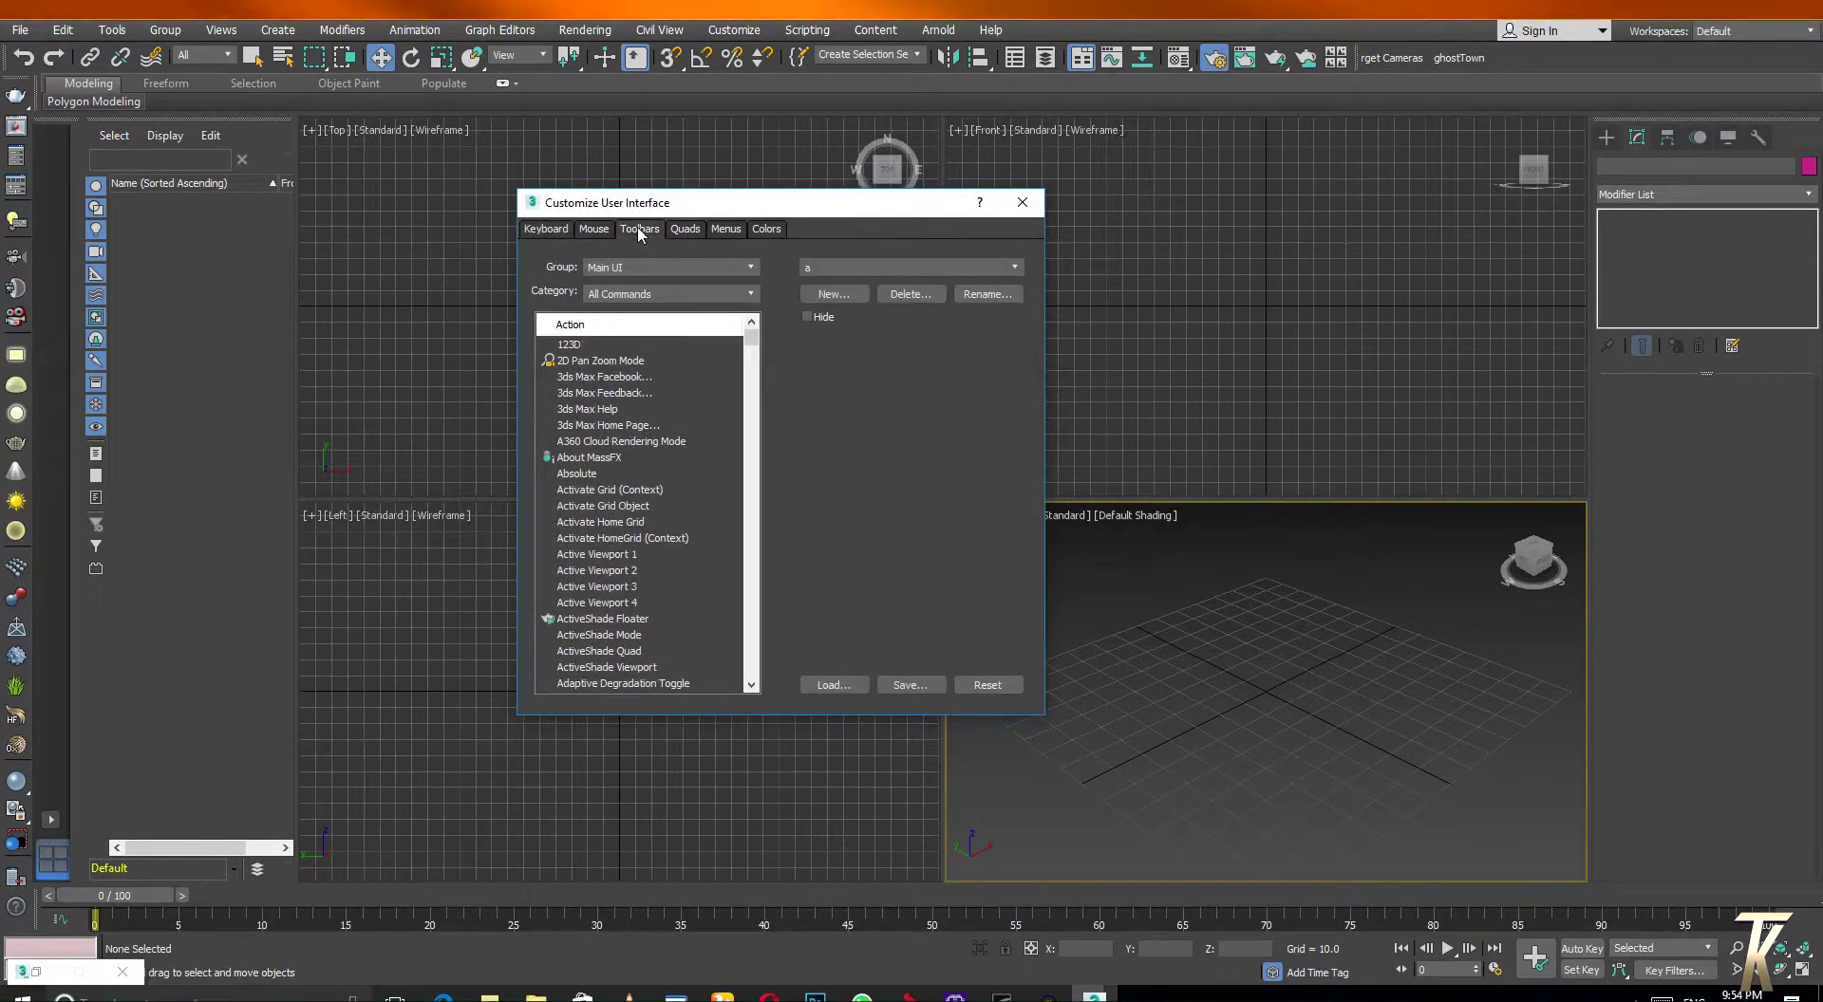
# Set the command Category to PluginsTool
pyautogui.click(663, 293)
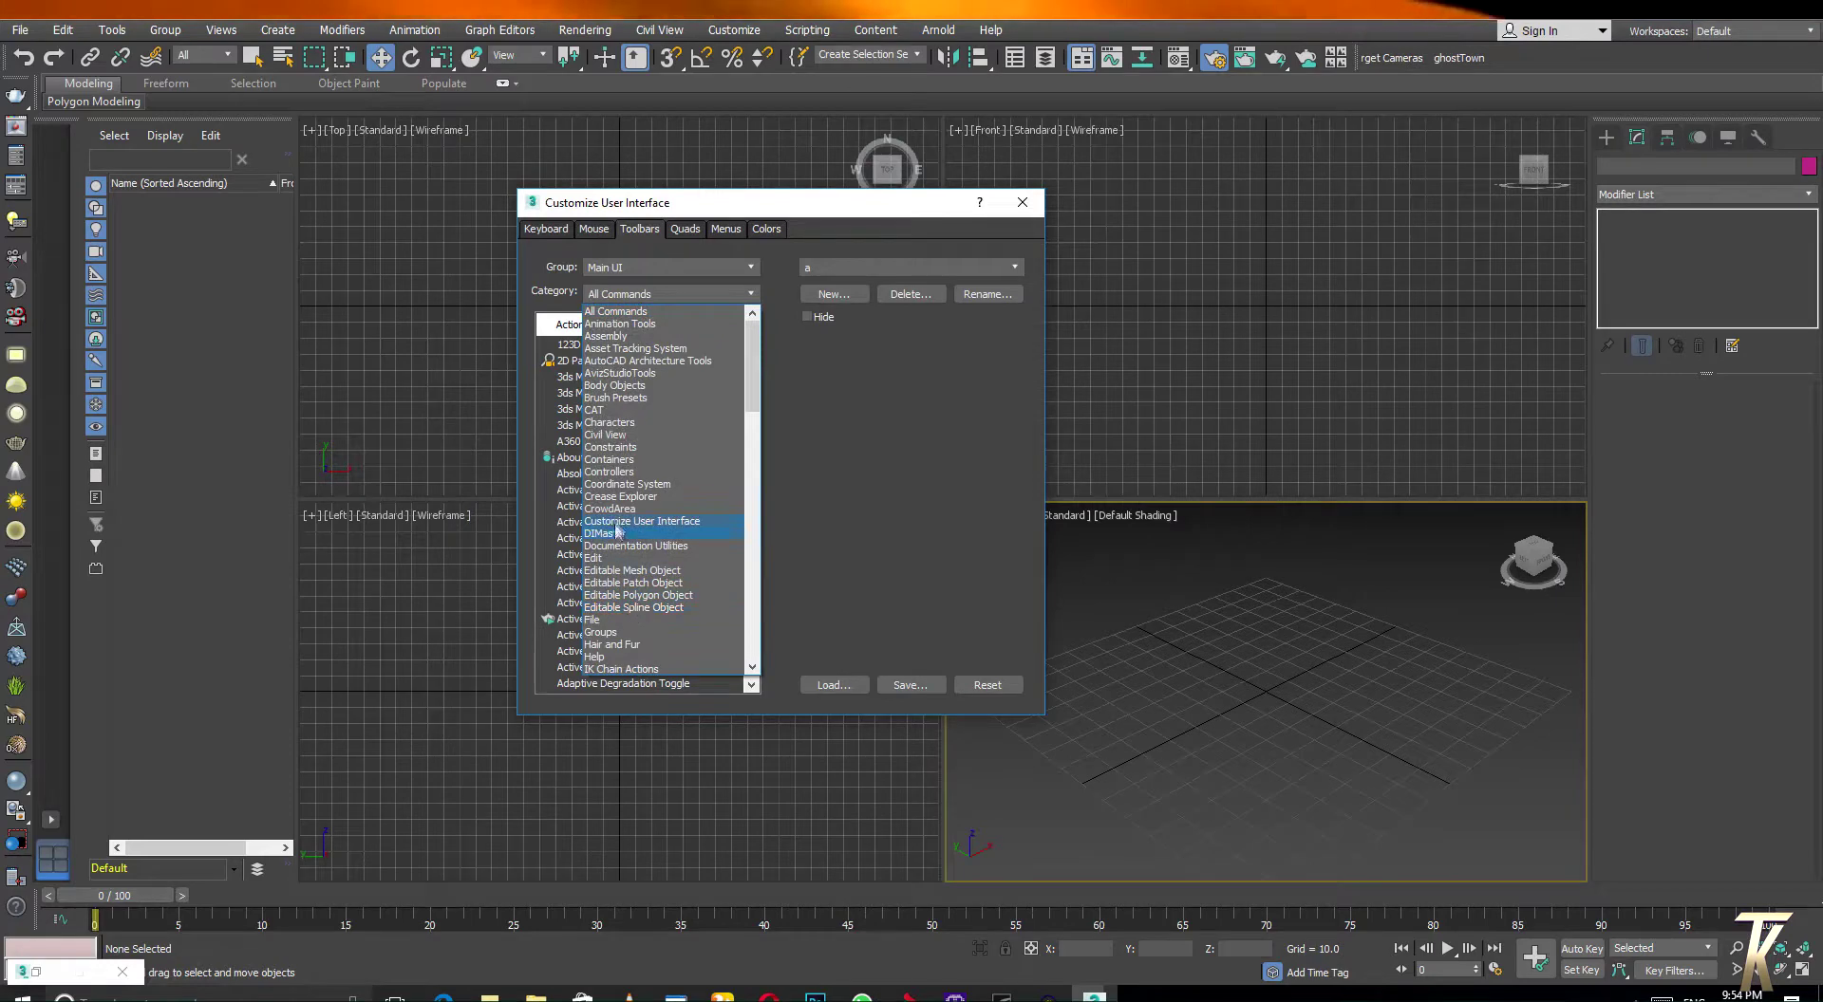
pyautogui.scroll(-3, 619, 529)
pyautogui.scroll(-2, 618, 529)
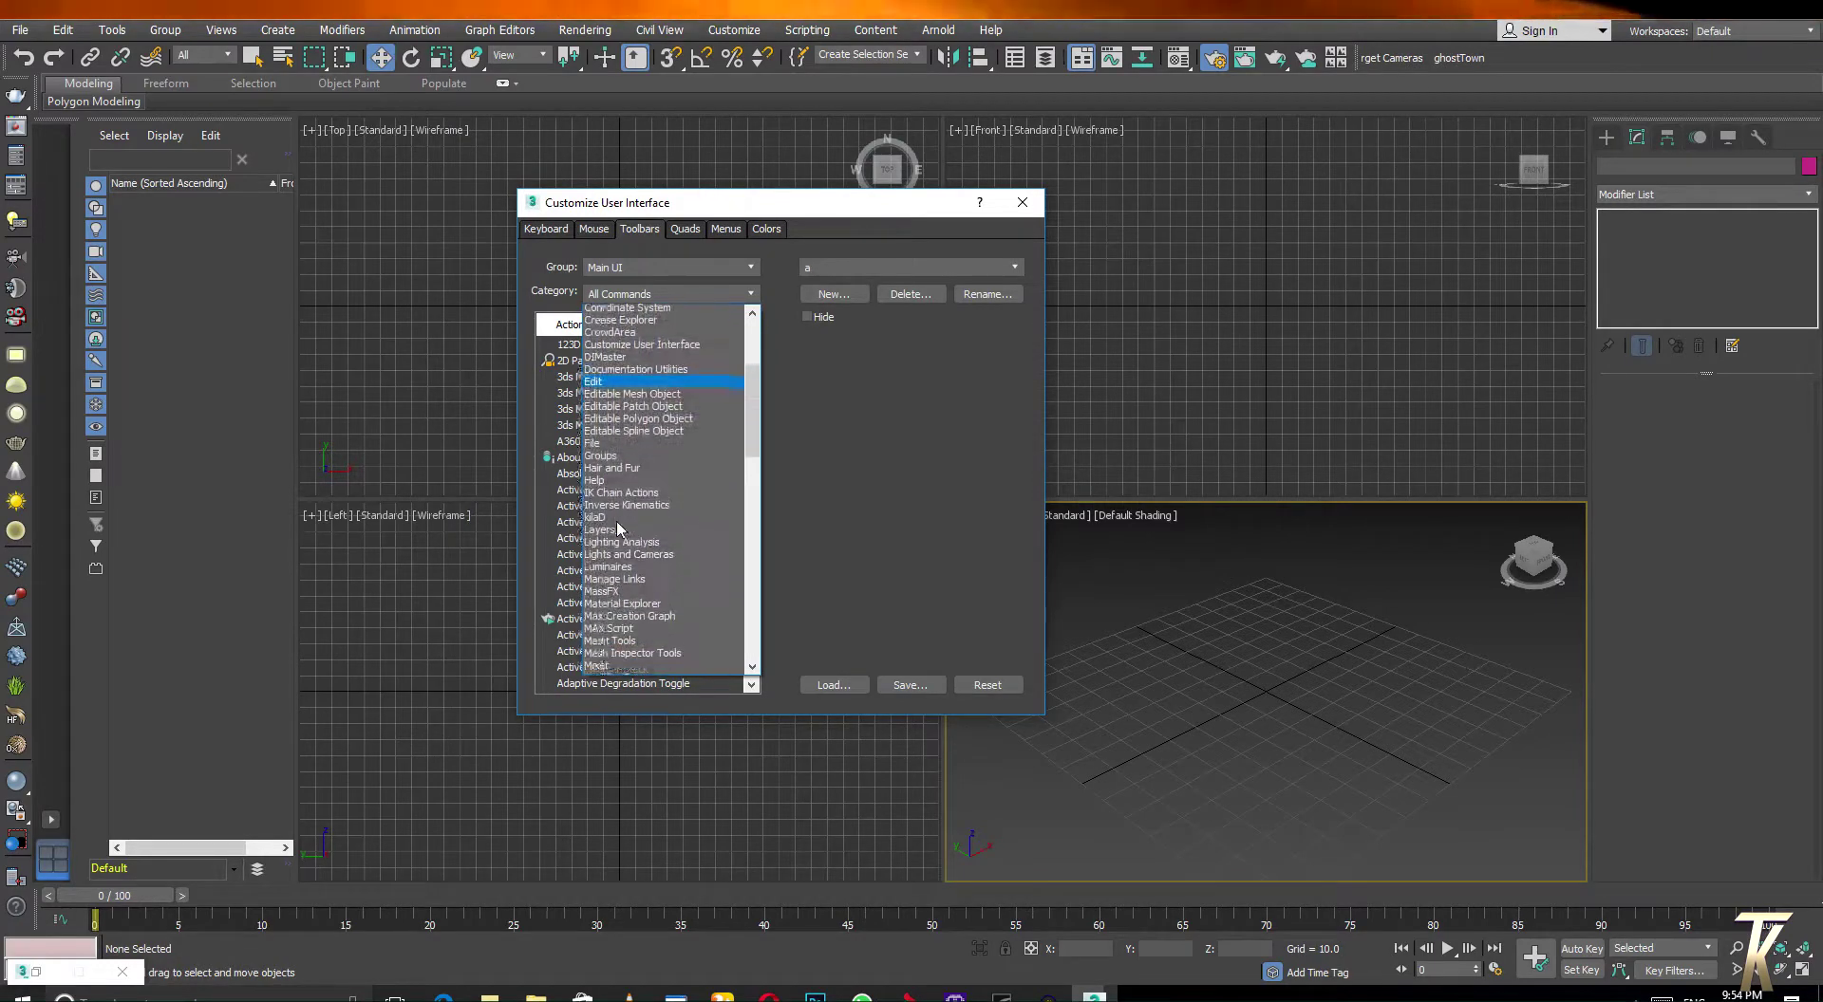
pyautogui.scroll(-1, 618, 529)
pyautogui.scroll(-1, 618, 528)
pyautogui.scroll(-1, 618, 528)
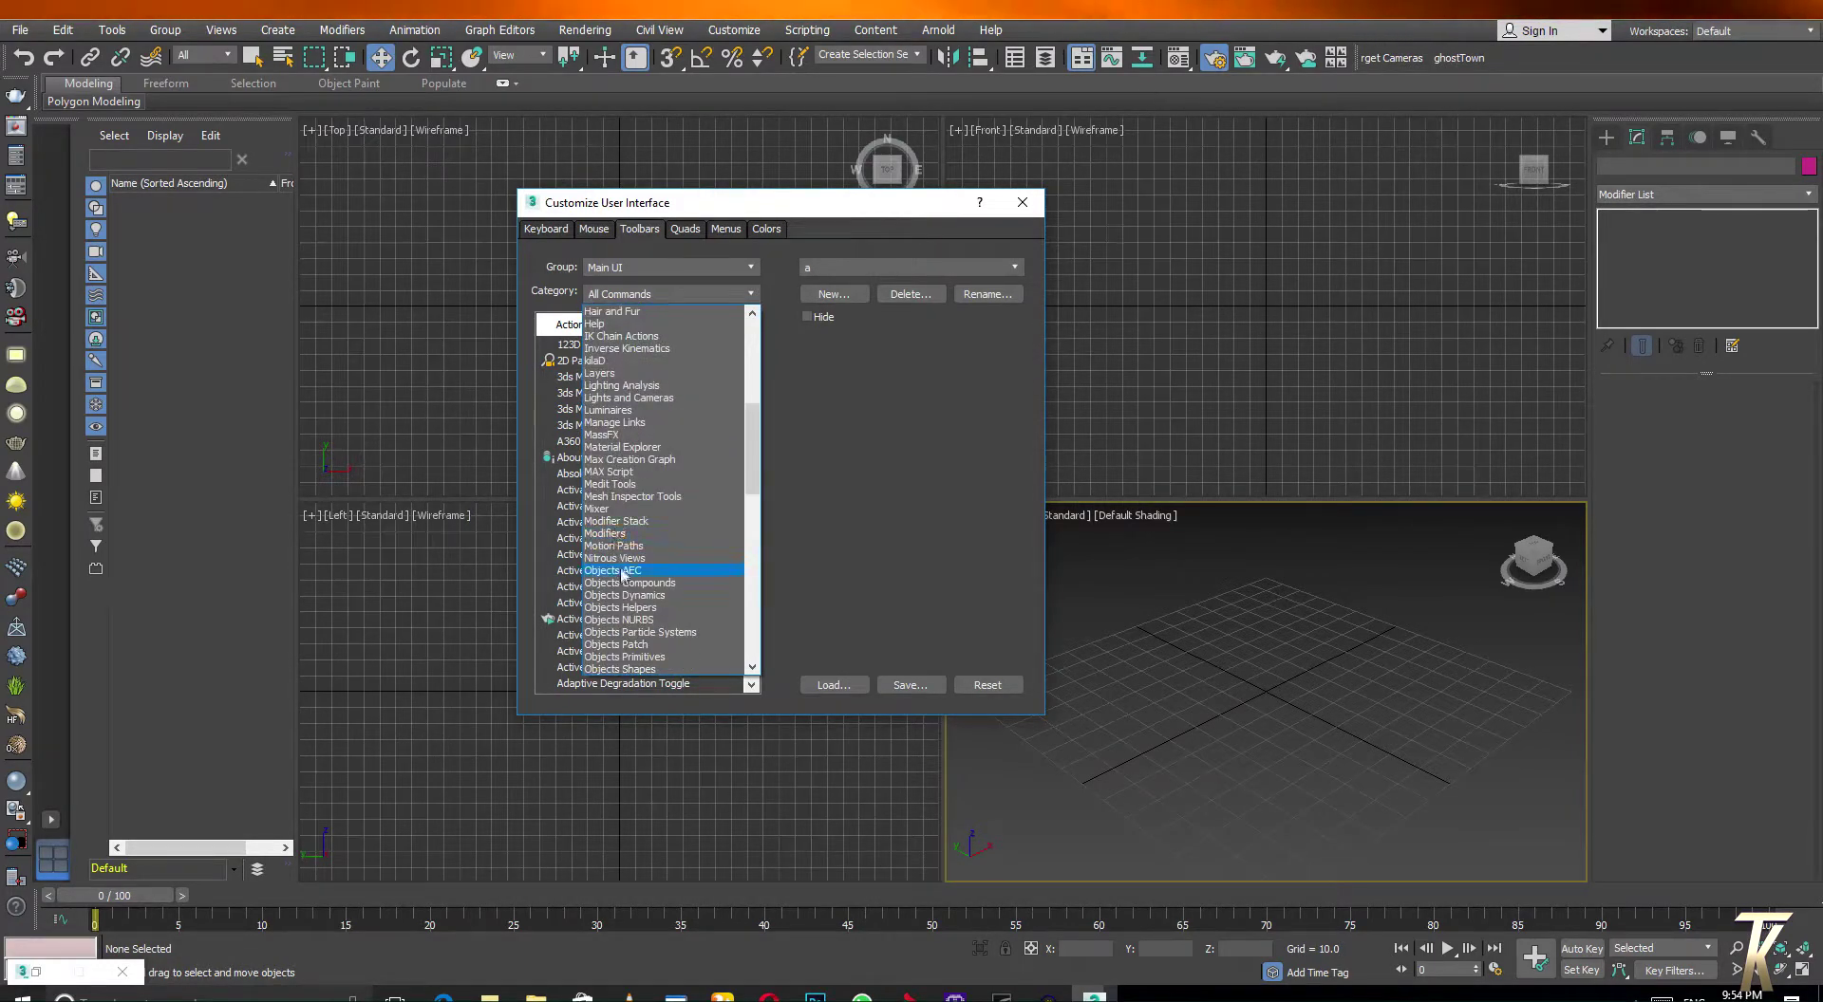
pyautogui.scroll(-2, 621, 575)
pyautogui.scroll(-1, 622, 575)
pyautogui.scroll(-2, 622, 579)
pyautogui.scroll(-1, 622, 585)
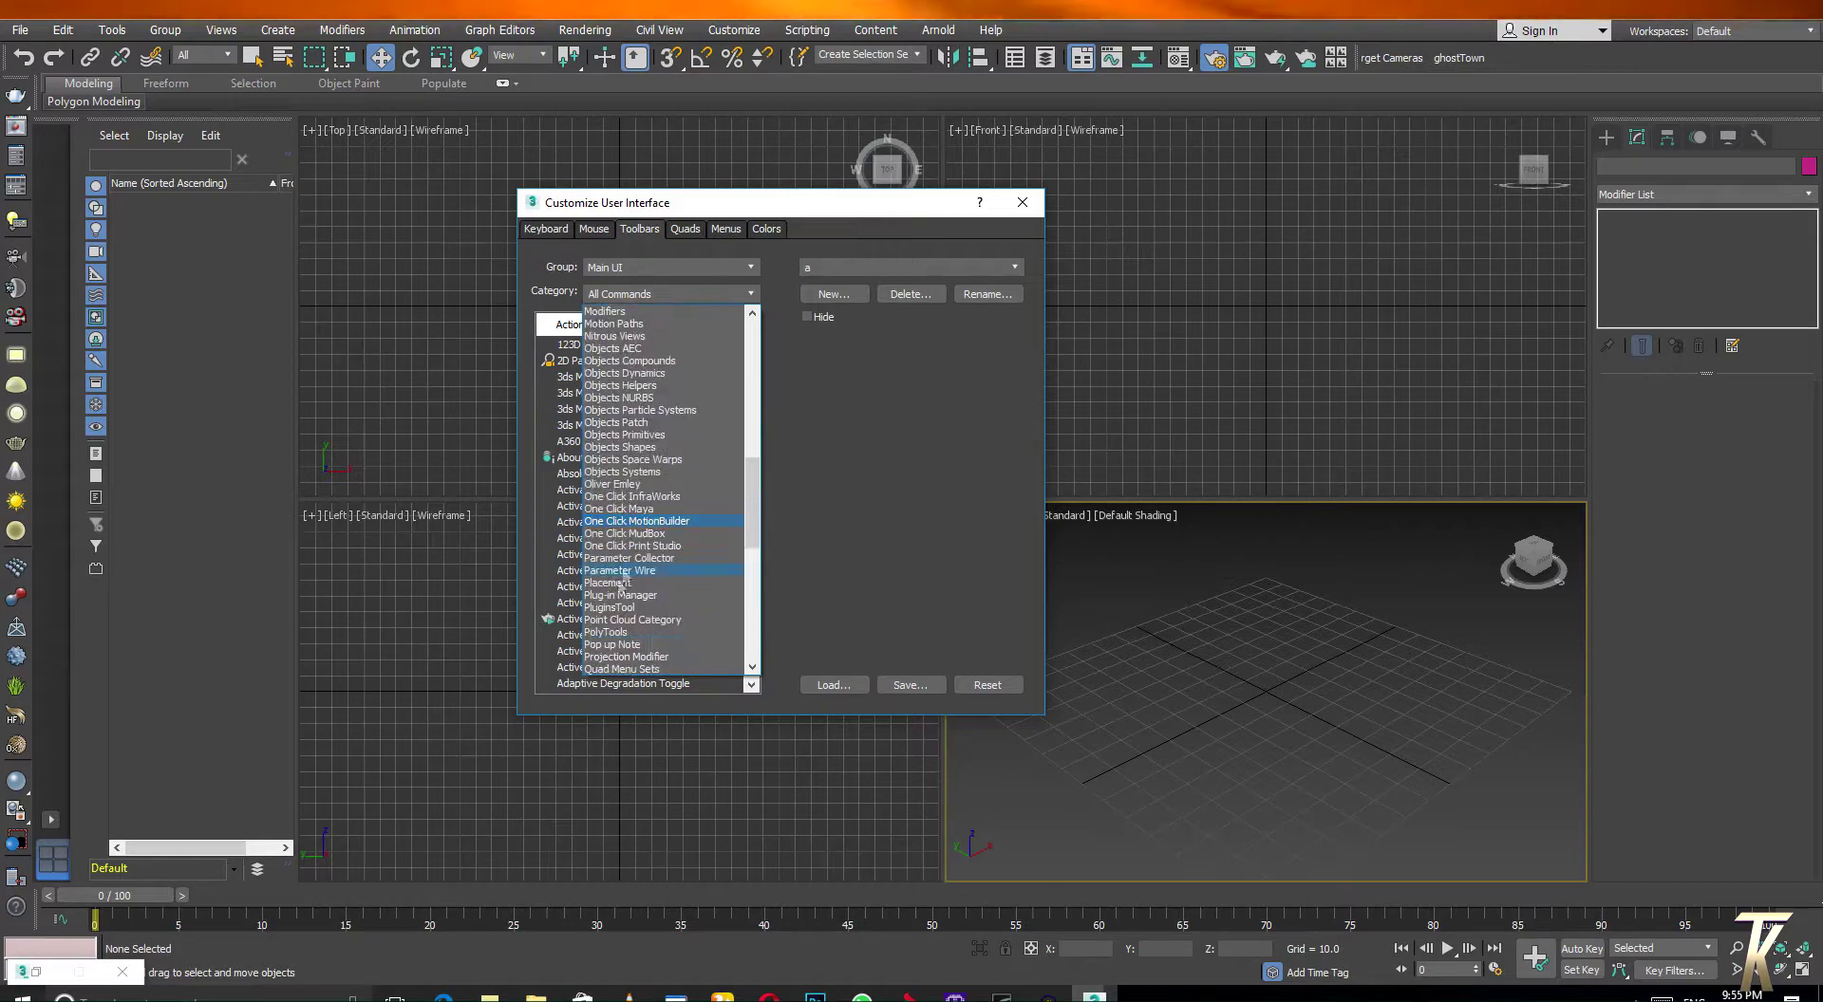
pyautogui.click(631, 607)
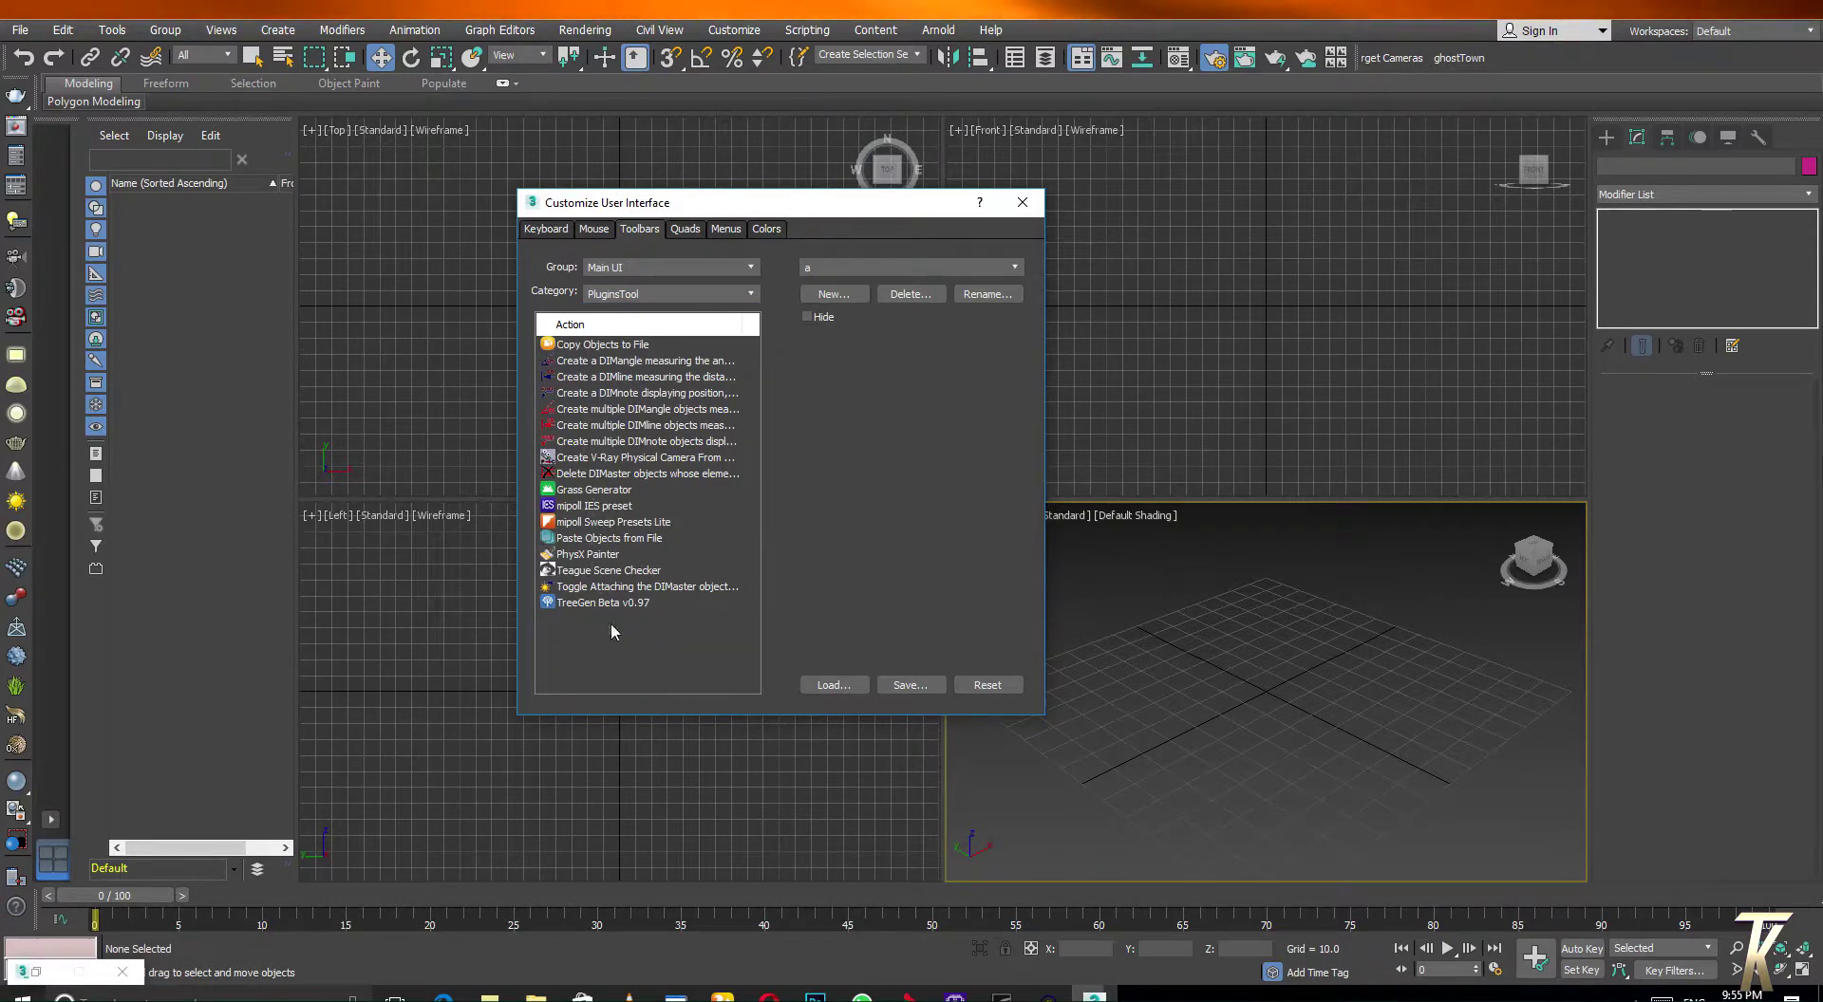
# Locate Create V-Ray Physical Camera From View in the list and start a new toolbar
pyautogui.click(589, 556)
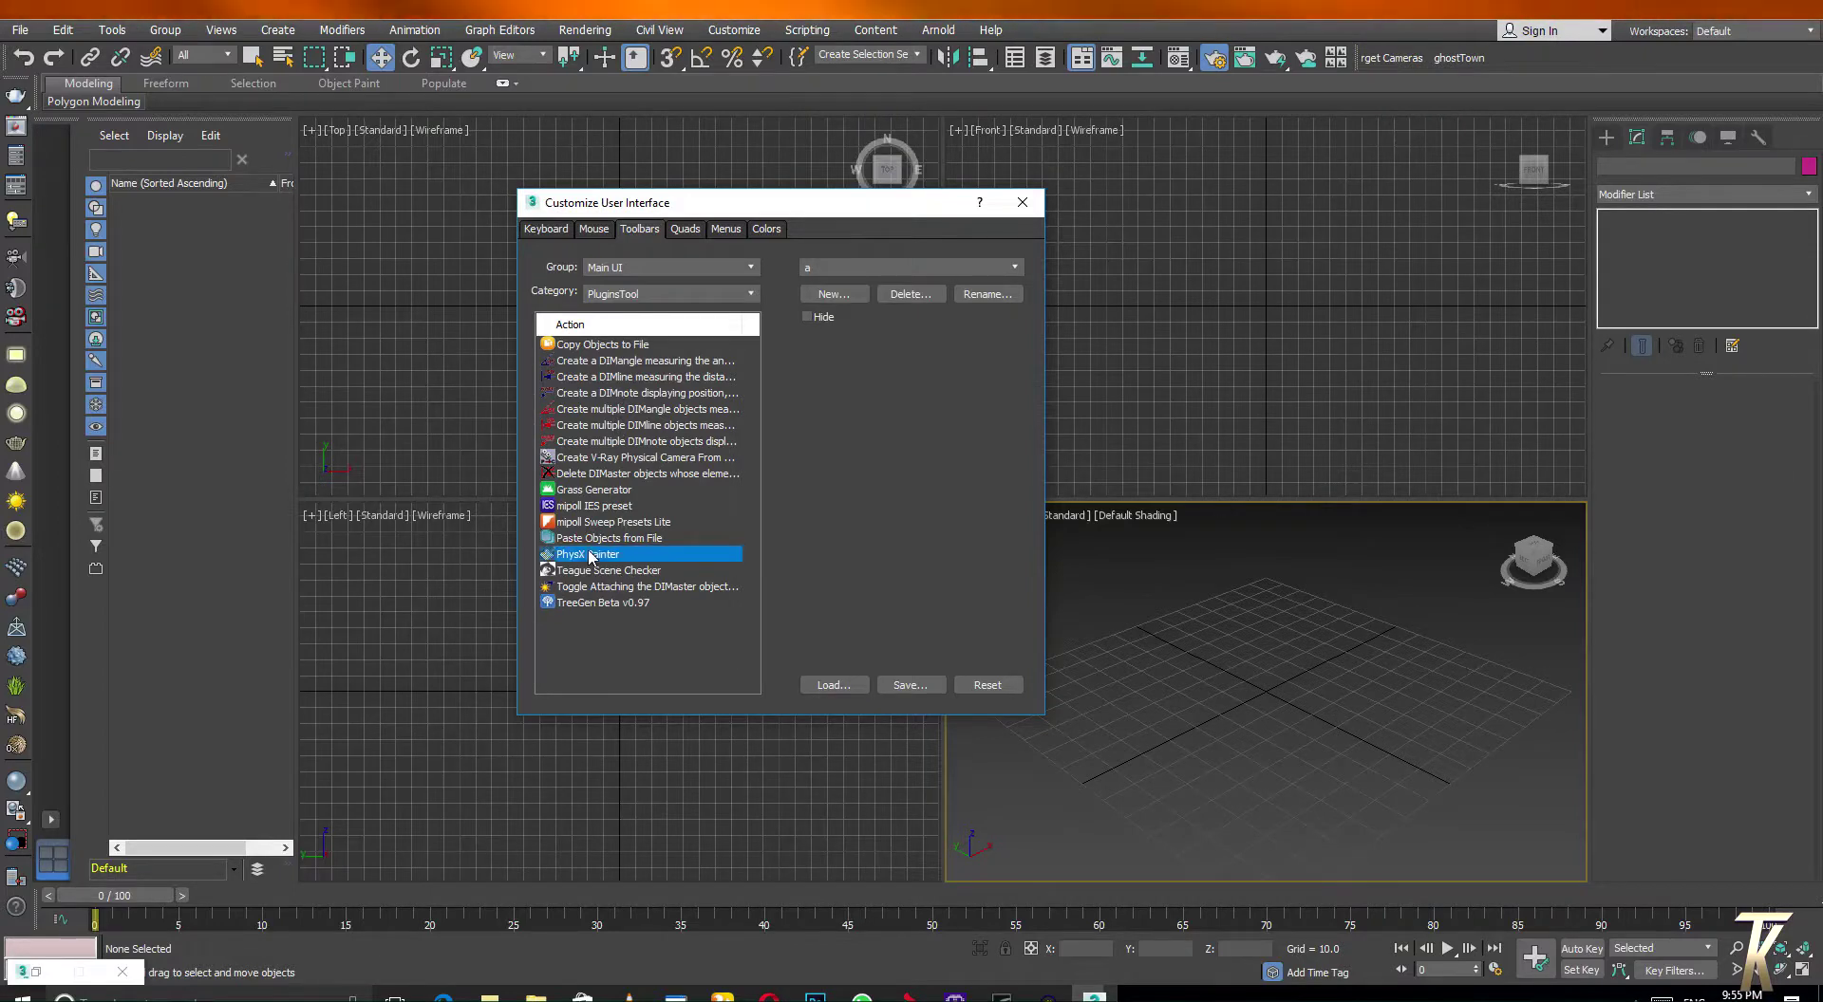
pyautogui.moveTo(605, 361); pyautogui.dragTo(622, 378)
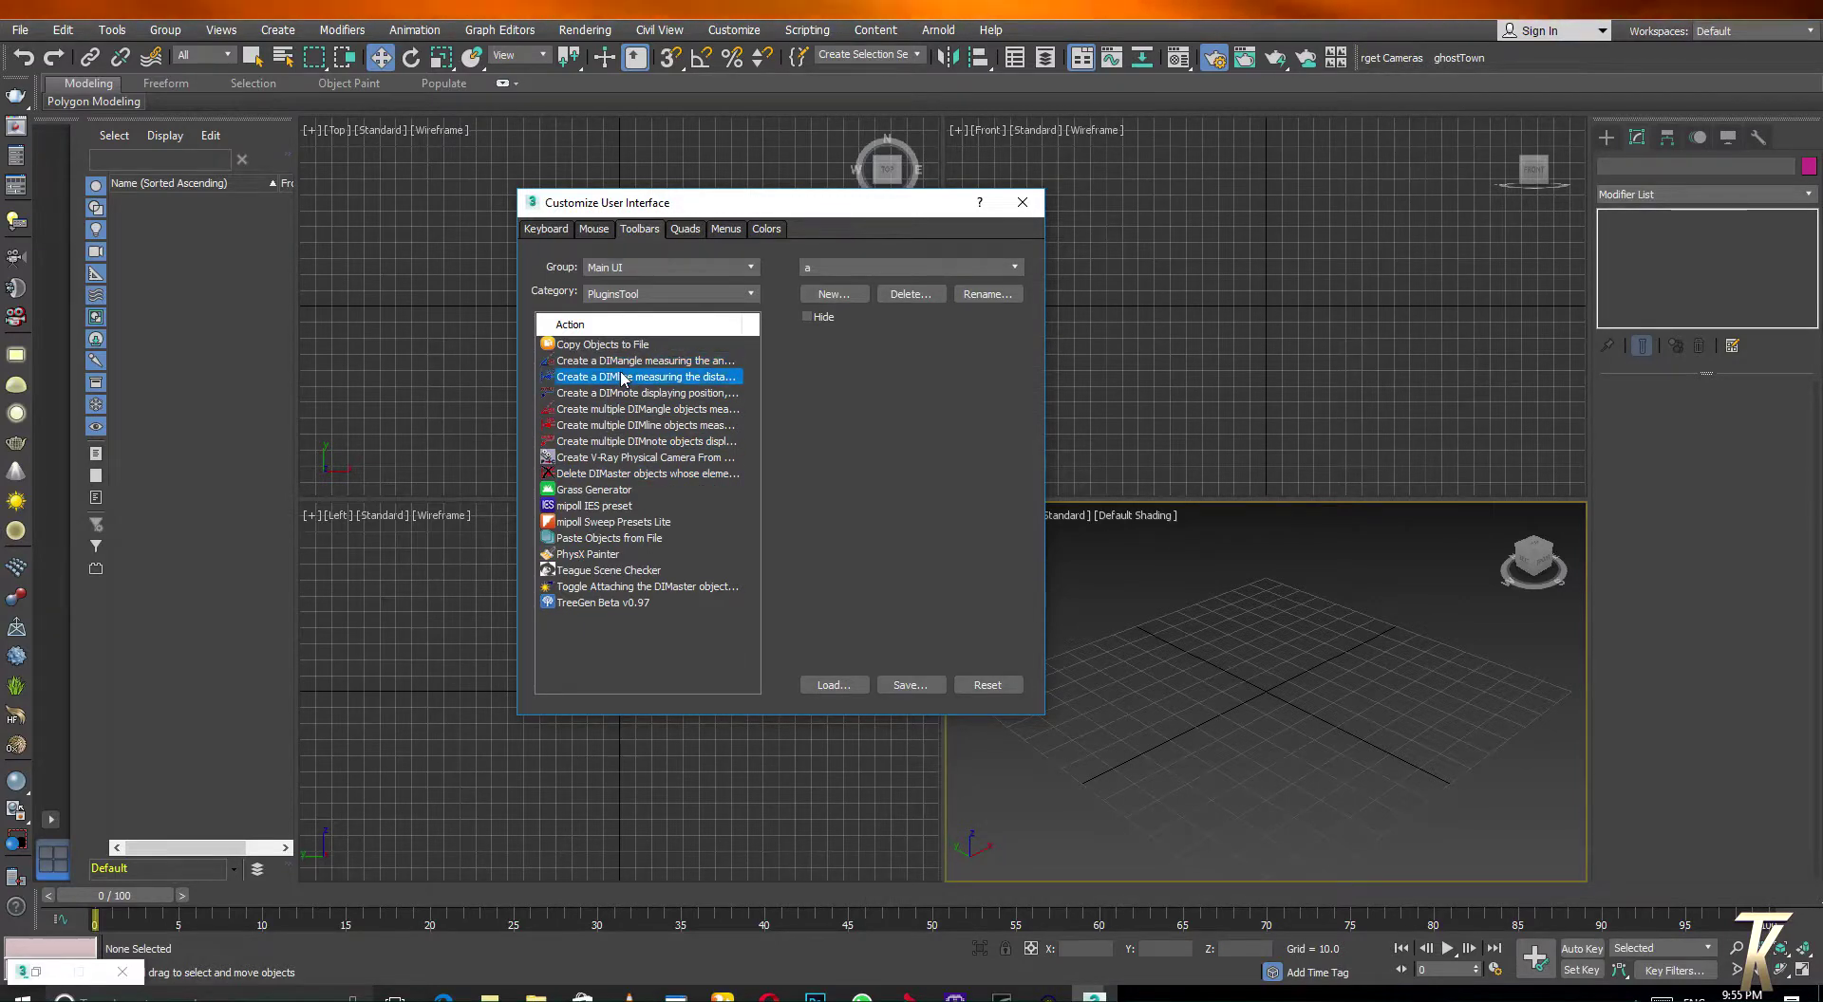
pyautogui.moveTo(622, 378)
pyautogui.mouseDown()
pyautogui.moveTo(638, 347)
pyautogui.moveTo(638, 441)
pyautogui.moveTo(565, 462)
pyautogui.moveTo(691, 476)
pyautogui.mouseUp()
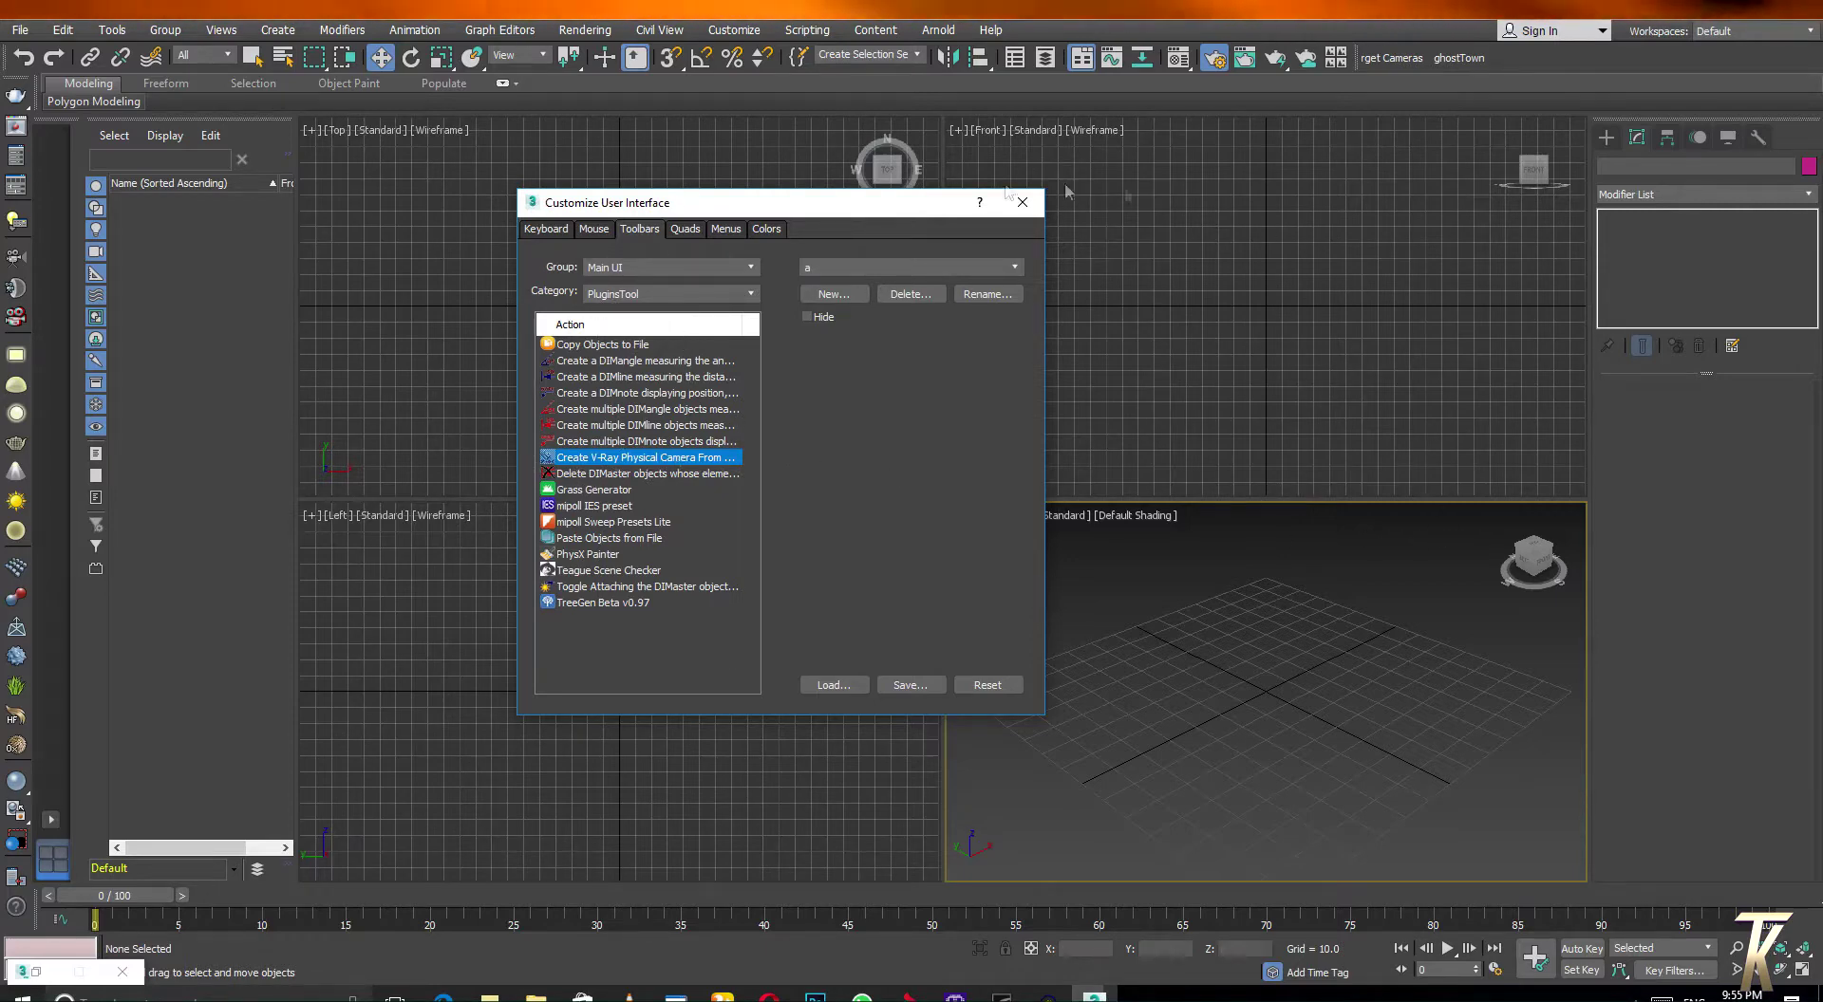
pyautogui.moveTo(547, 465); pyautogui.dragTo(638, 475)
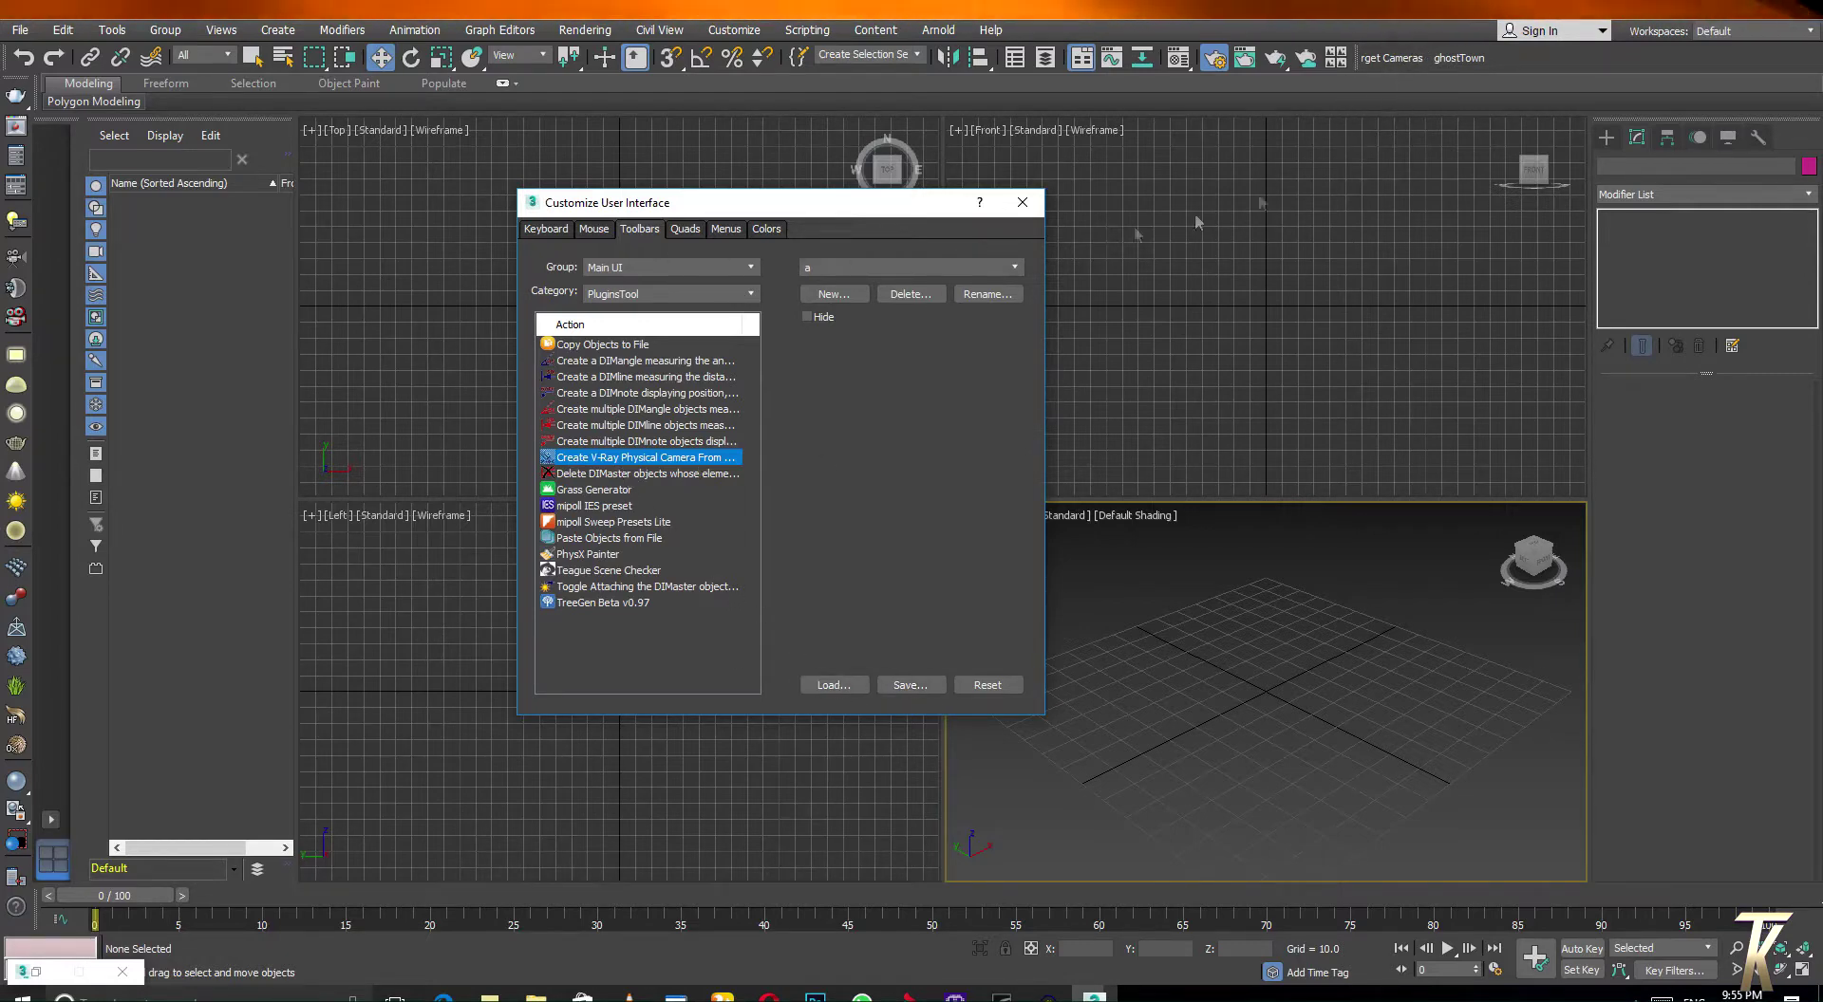
pyautogui.click(828, 295)
pyautogui.write('v')
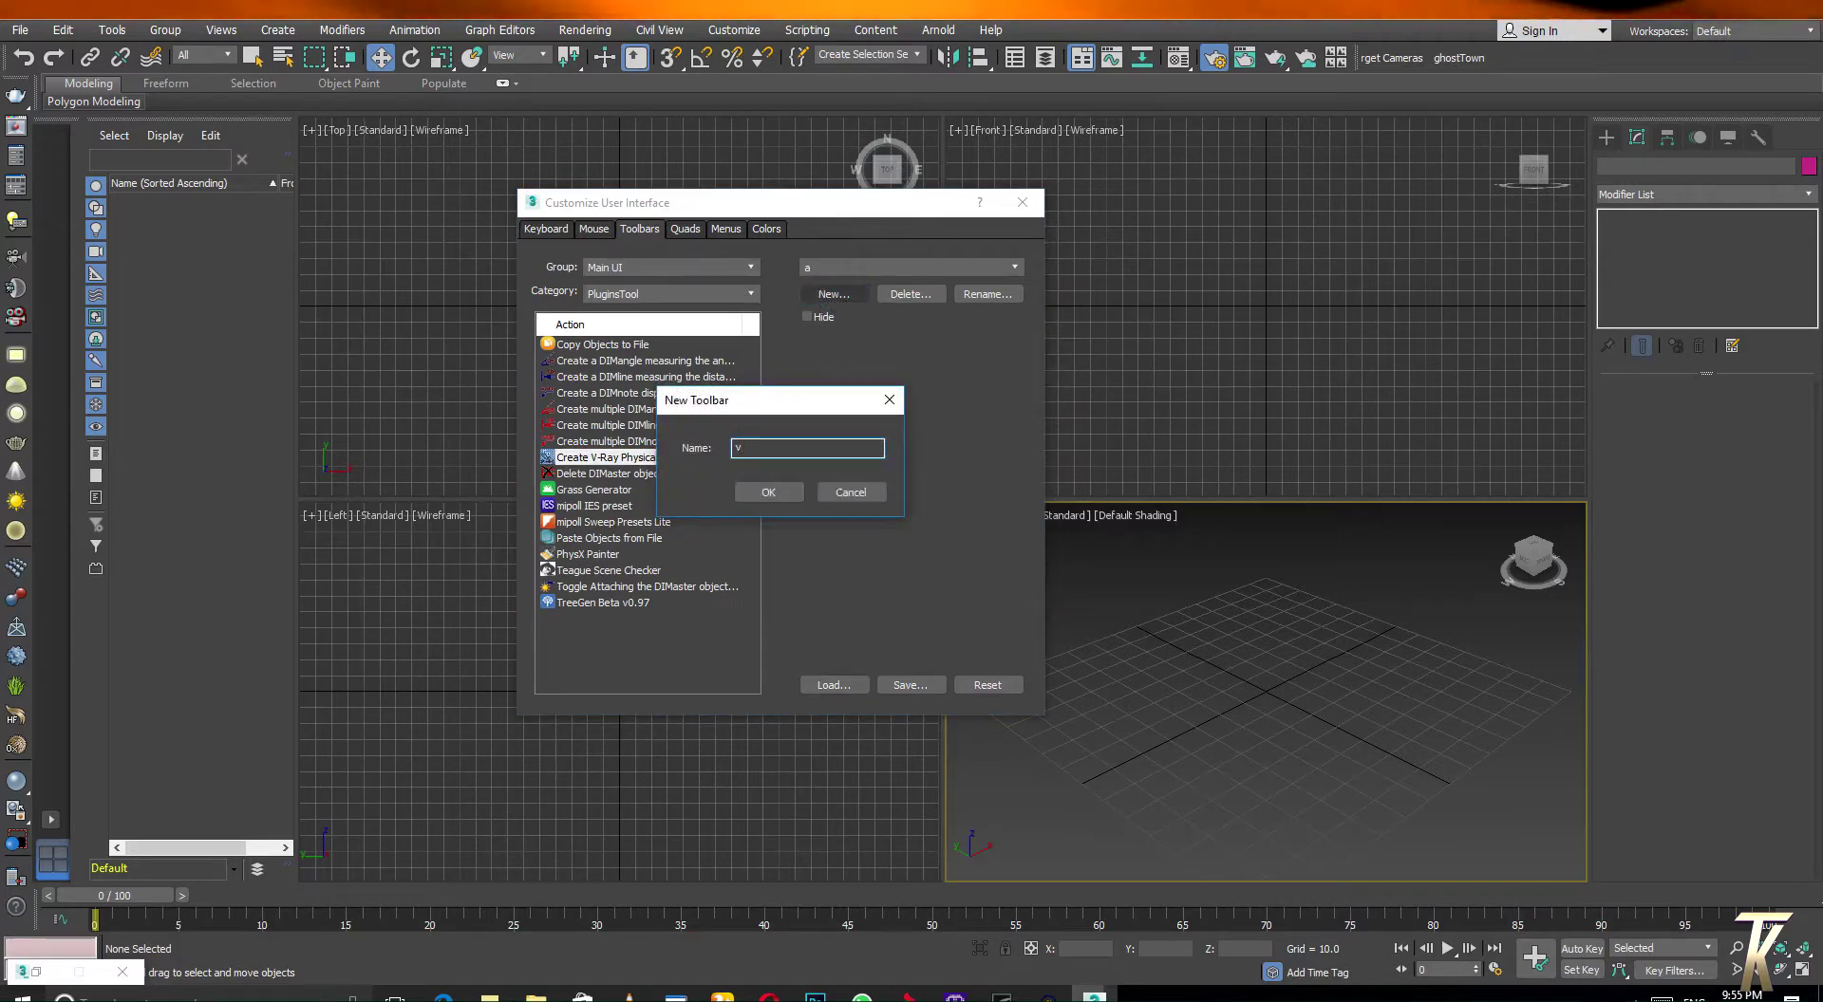
pyautogui.click(784, 494)
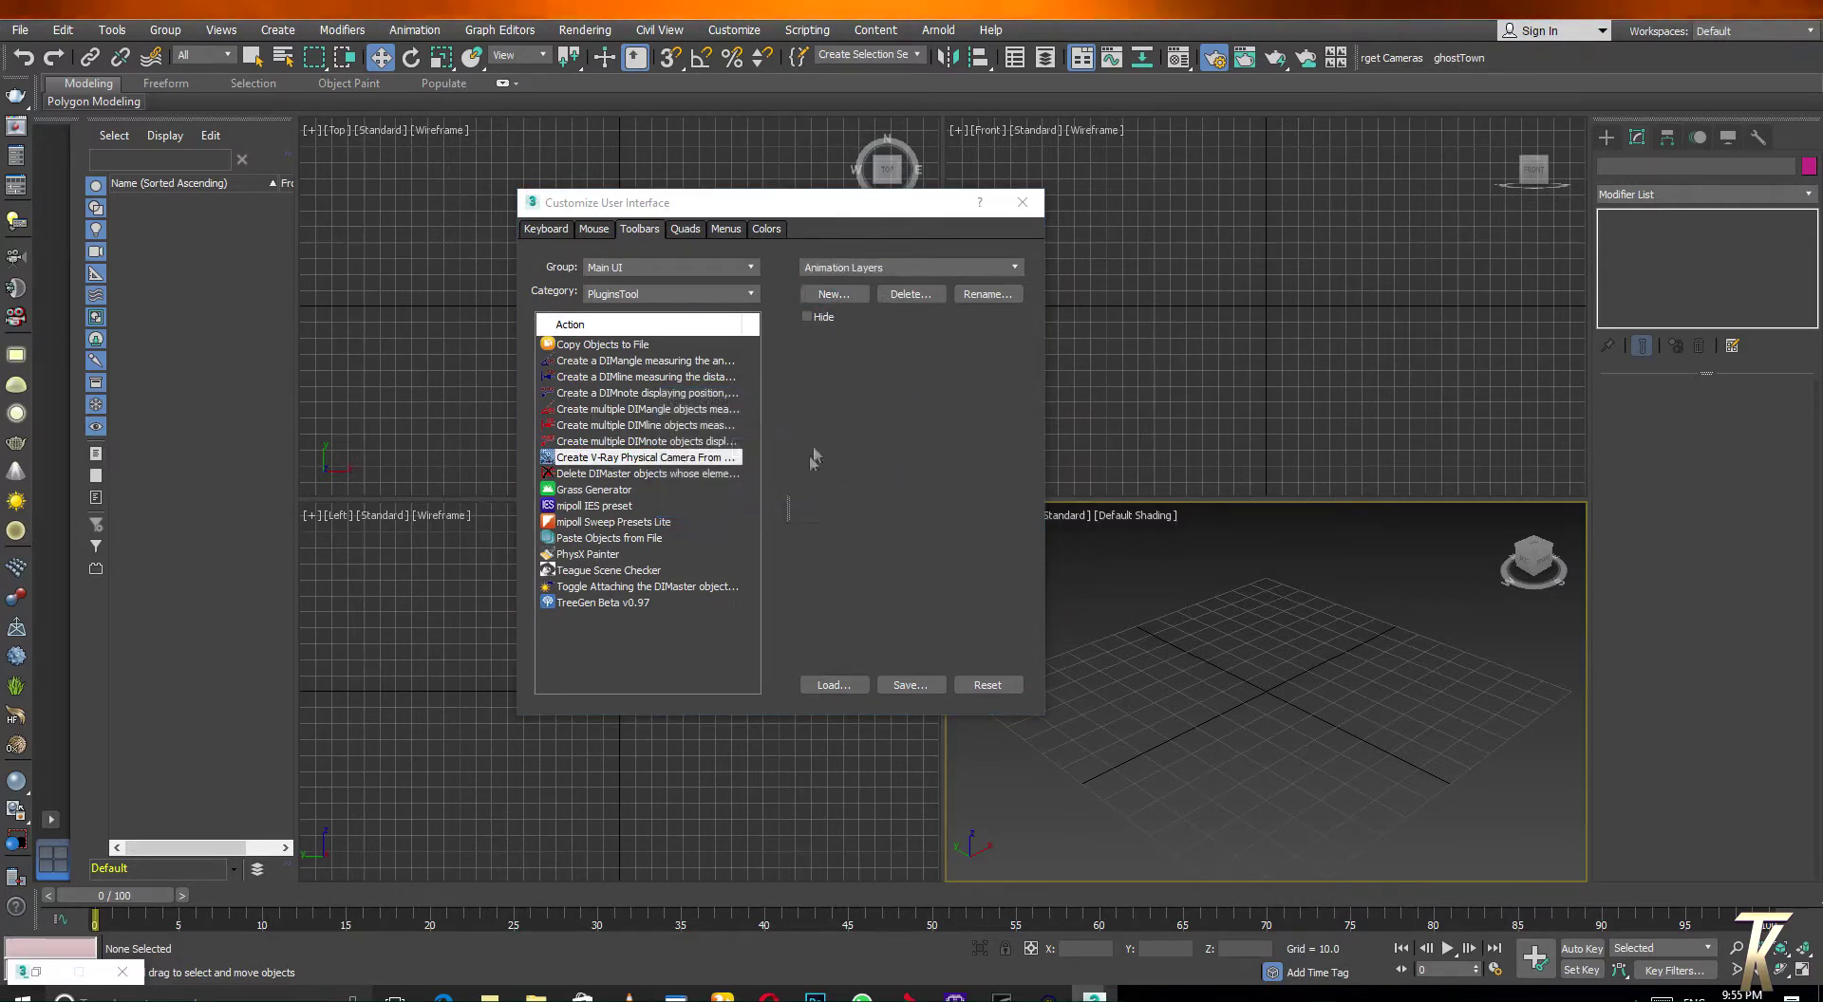
pyautogui.moveTo(785, 511); pyautogui.dragTo(1519, 72)
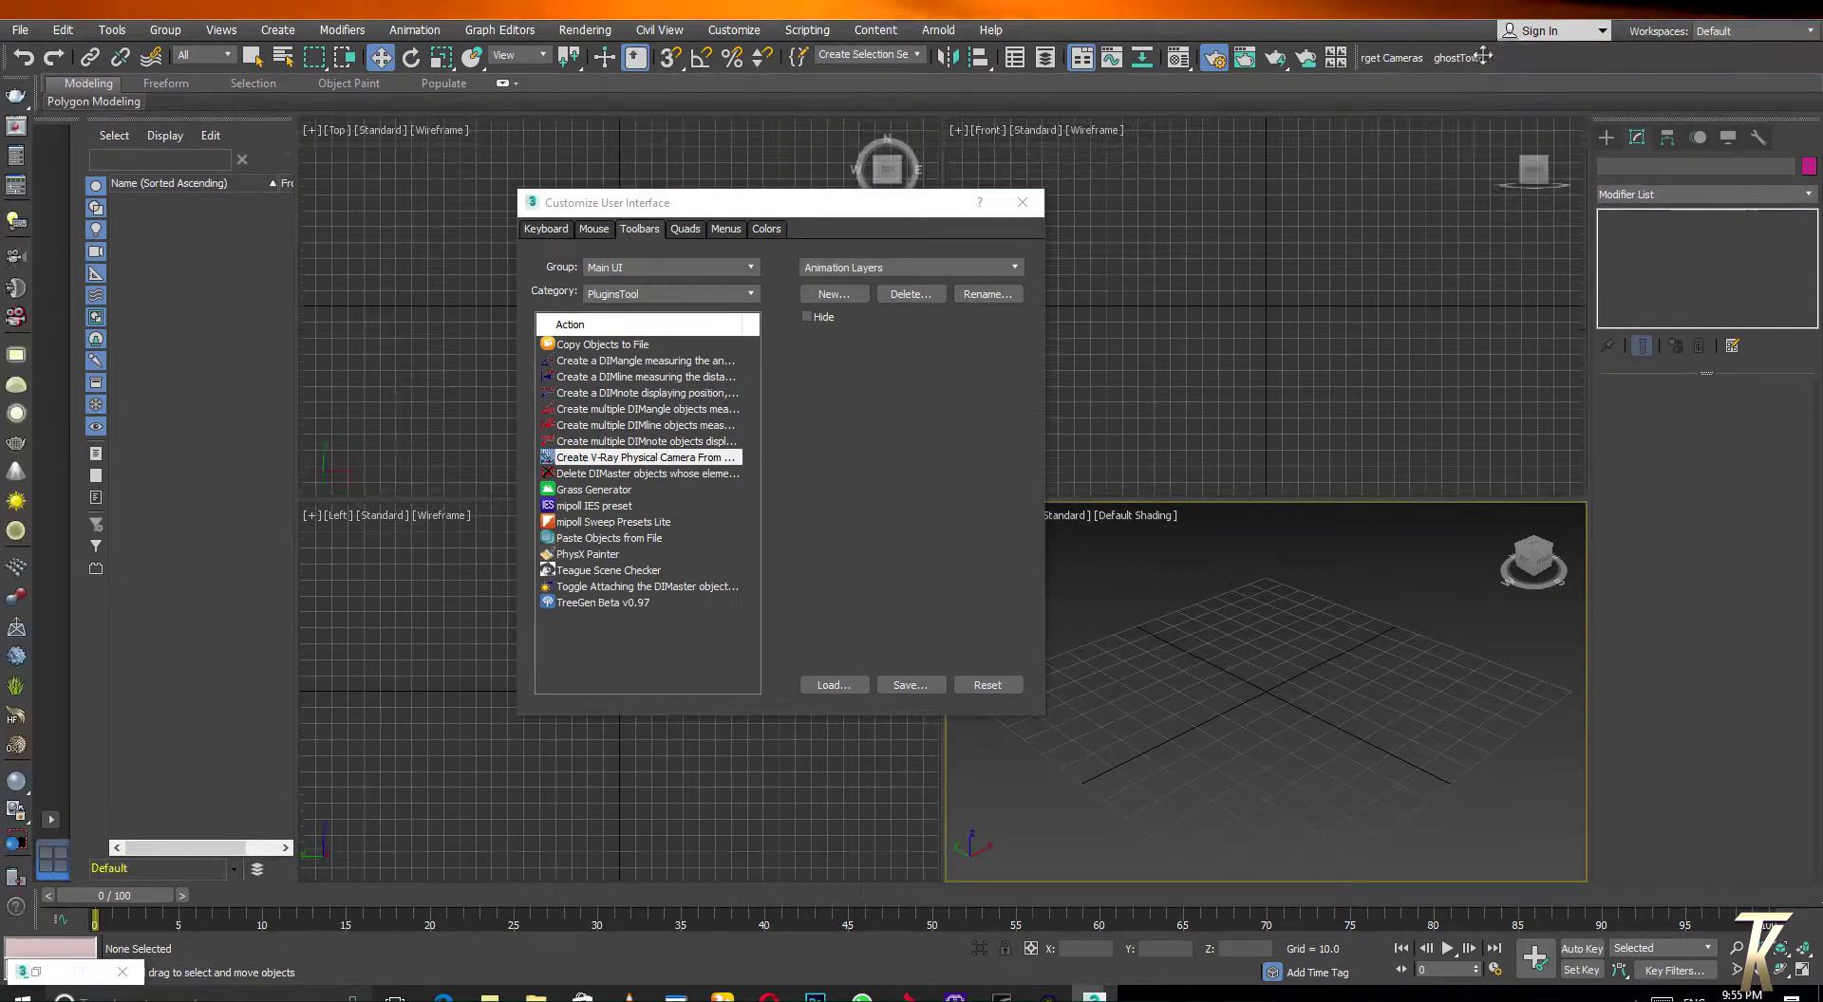
pyautogui.moveTo(1520, 71); pyautogui.dragTo(1521, 71)
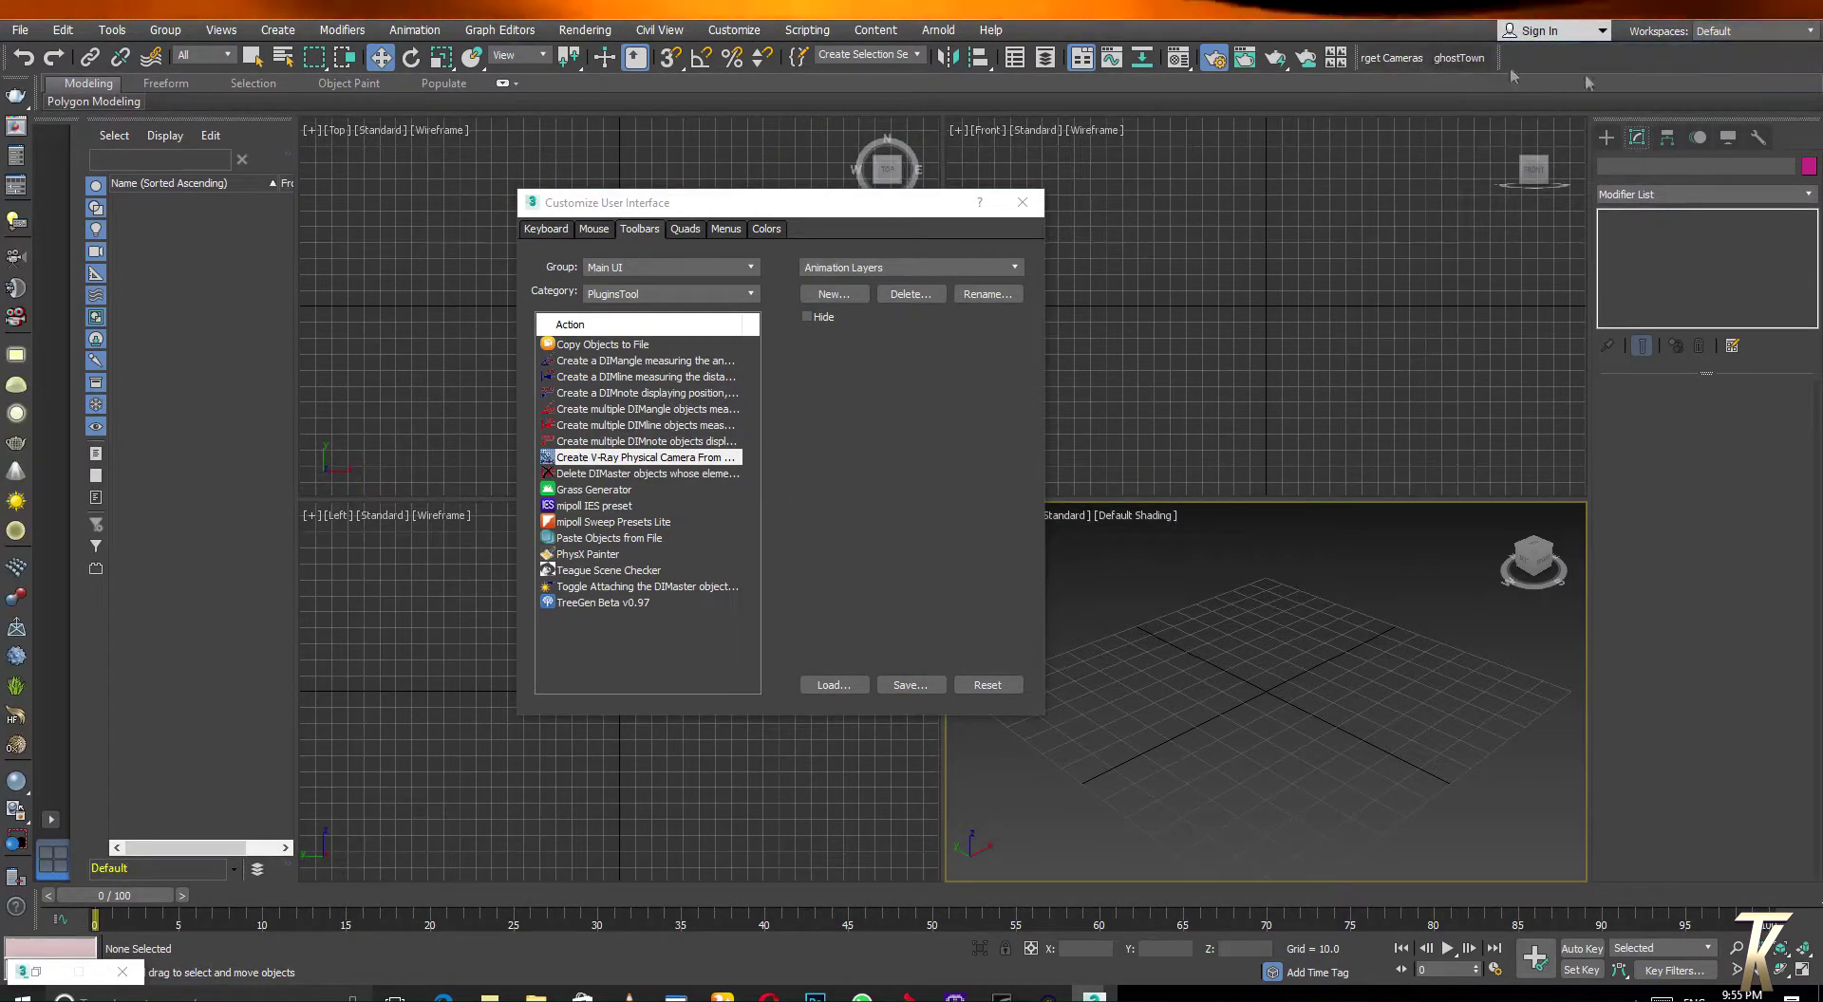
pyautogui.click(576, 462)
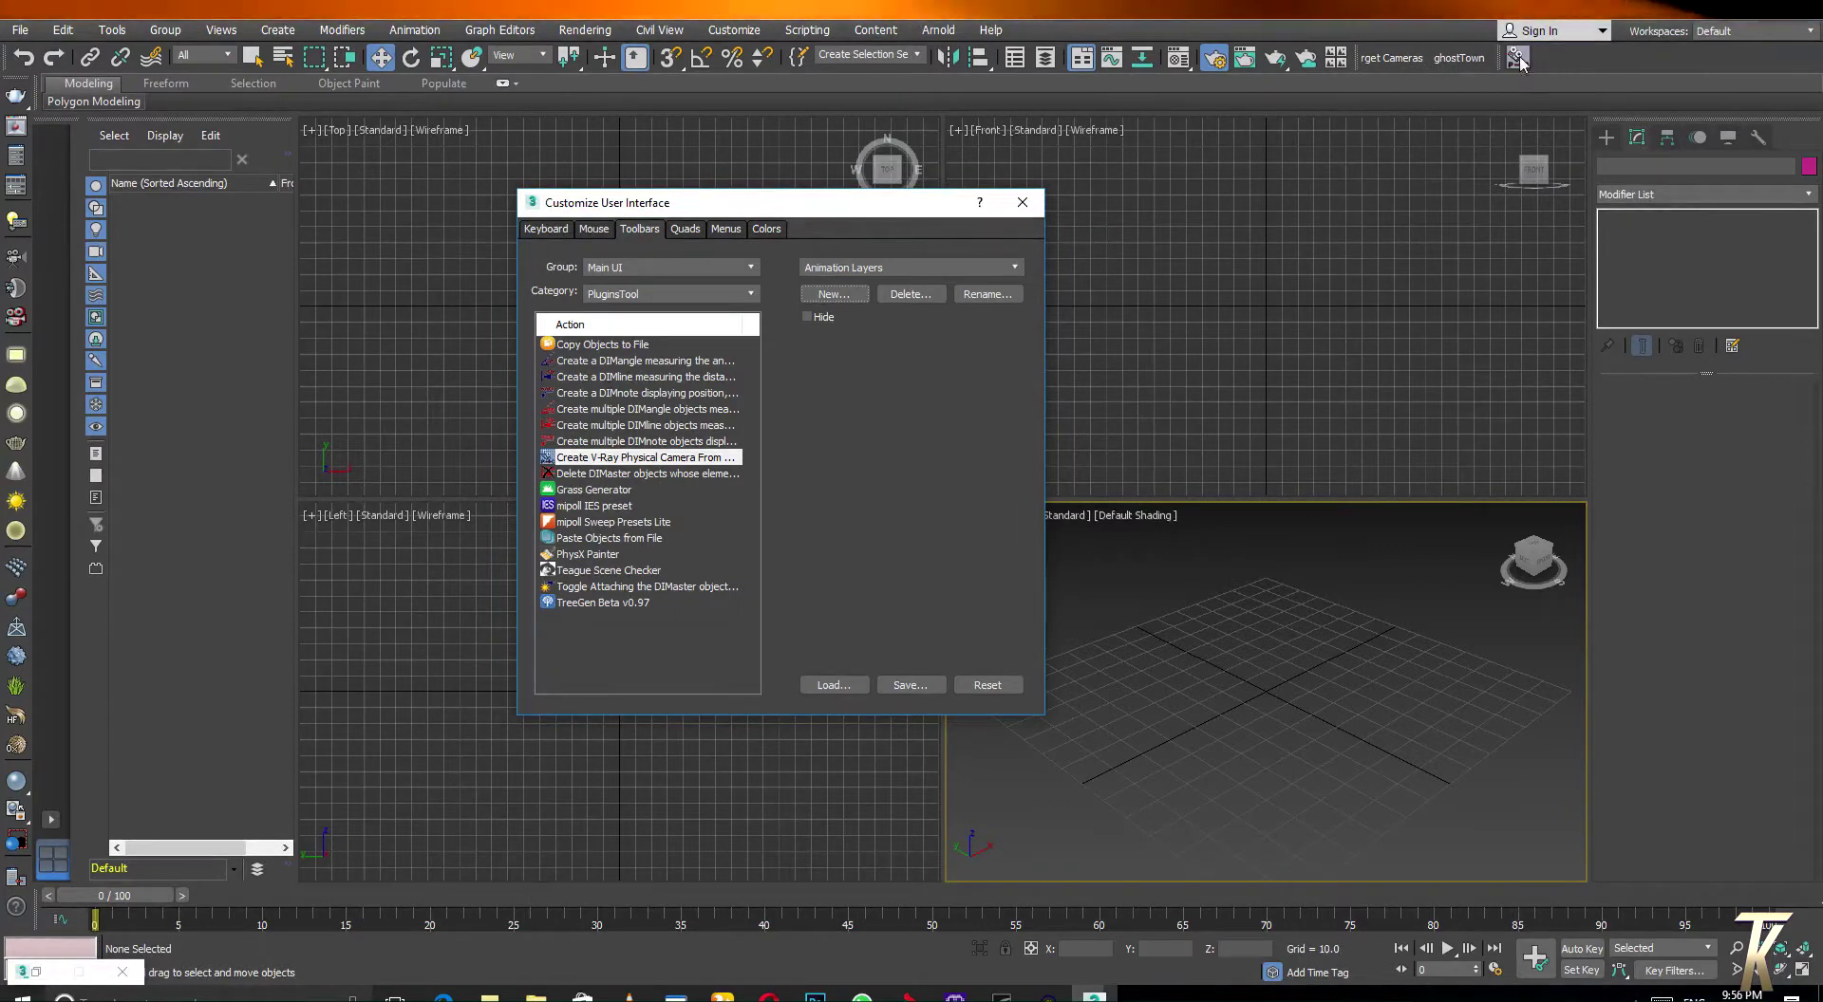
pyautogui.click(1022, 202)
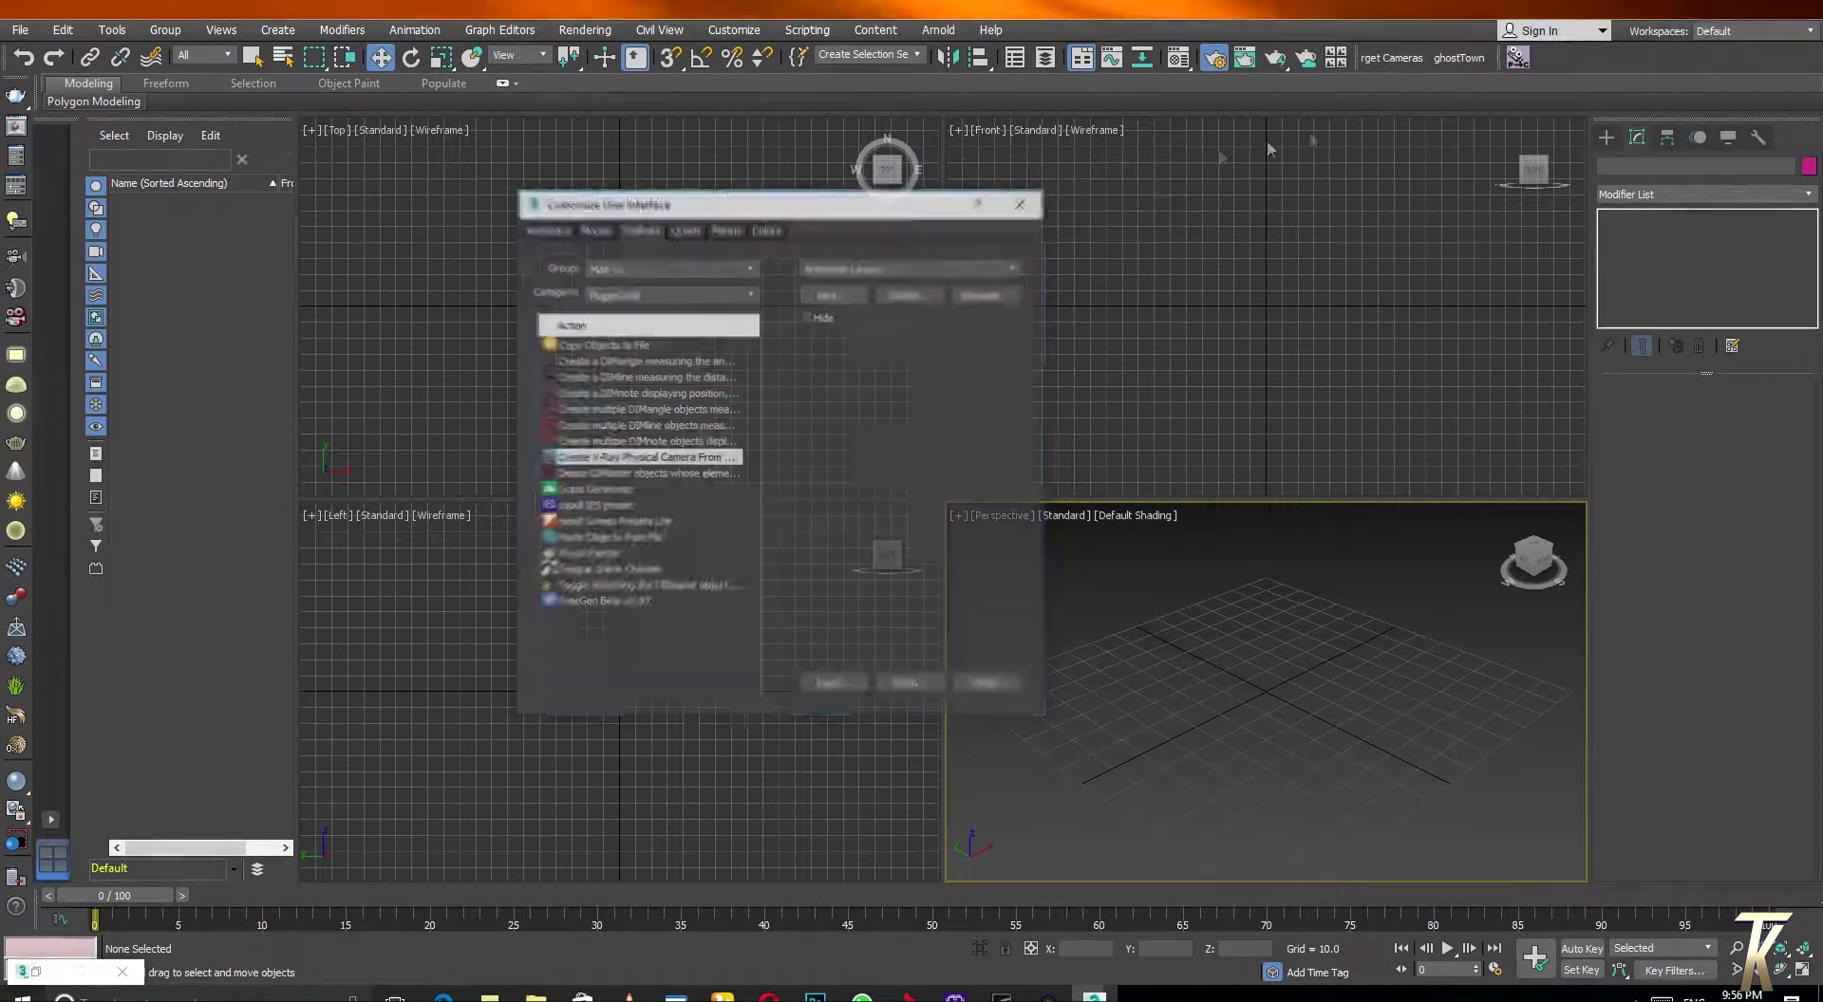
pyautogui.scroll(-3, 1277, 674)
pyautogui.moveTo(1270, 700)
pyautogui.keyDown('alt'); pyautogui.mouseDown(button='middle')
pyautogui.moveTo(1301, 602)
pyautogui.moveTo(993, 663)
pyautogui.moveTo(1217, 616)
pyautogui.mouseUp(button='middle'); pyautogui.keyUp('alt')
pyautogui.scroll(-2, 1217, 617)
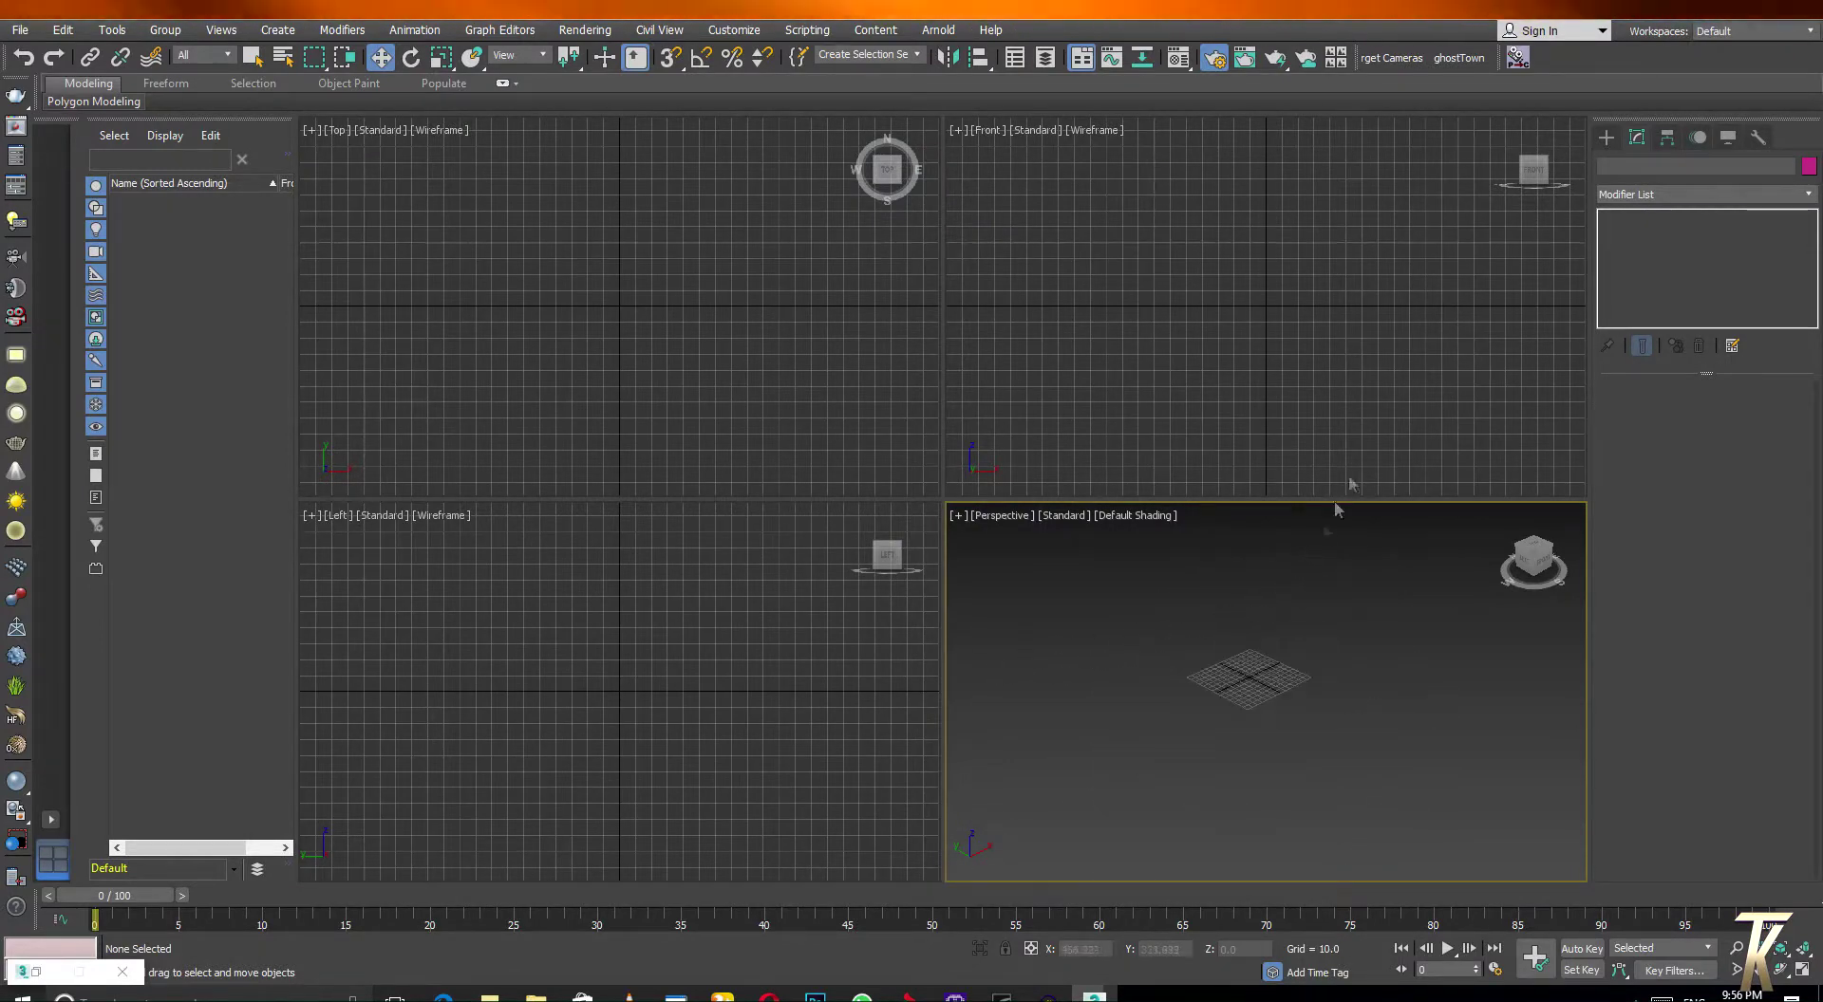
# Create a V-Ray camera from the view via the toolbar button and draw Box001 in Perspective
pyautogui.click(1517, 59)
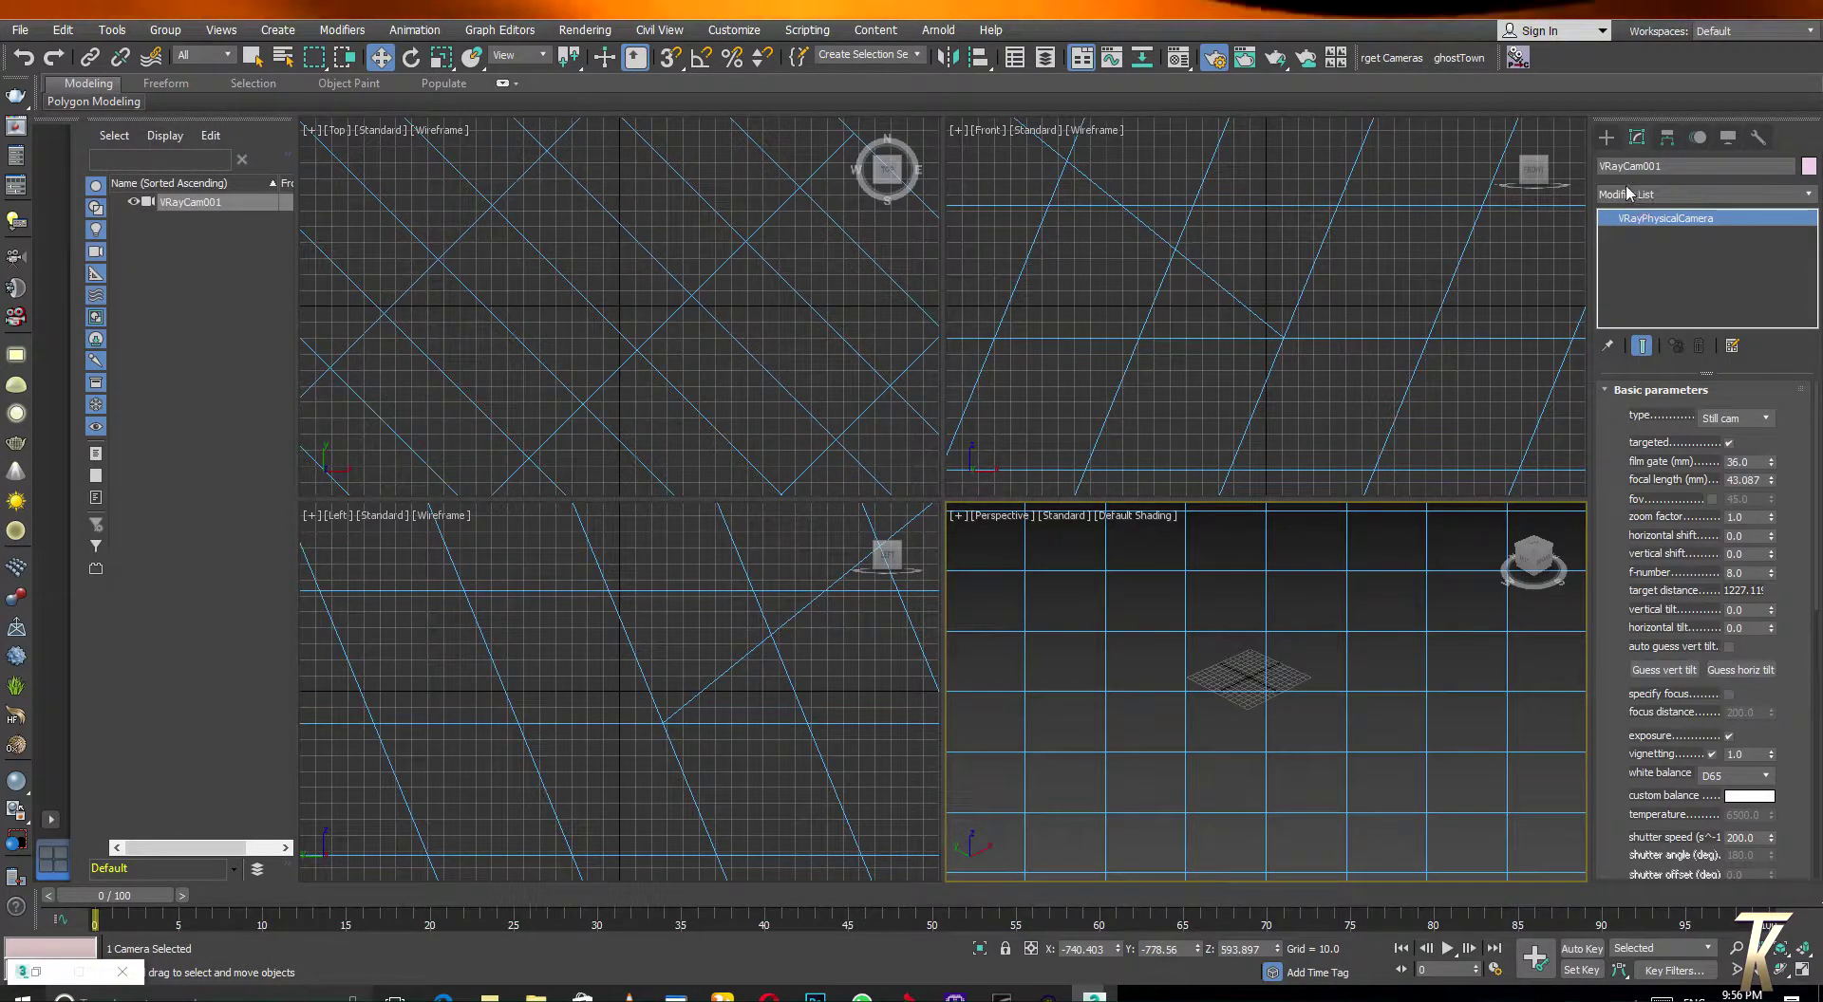
pyautogui.click(1606, 137)
pyautogui.click(1662, 192)
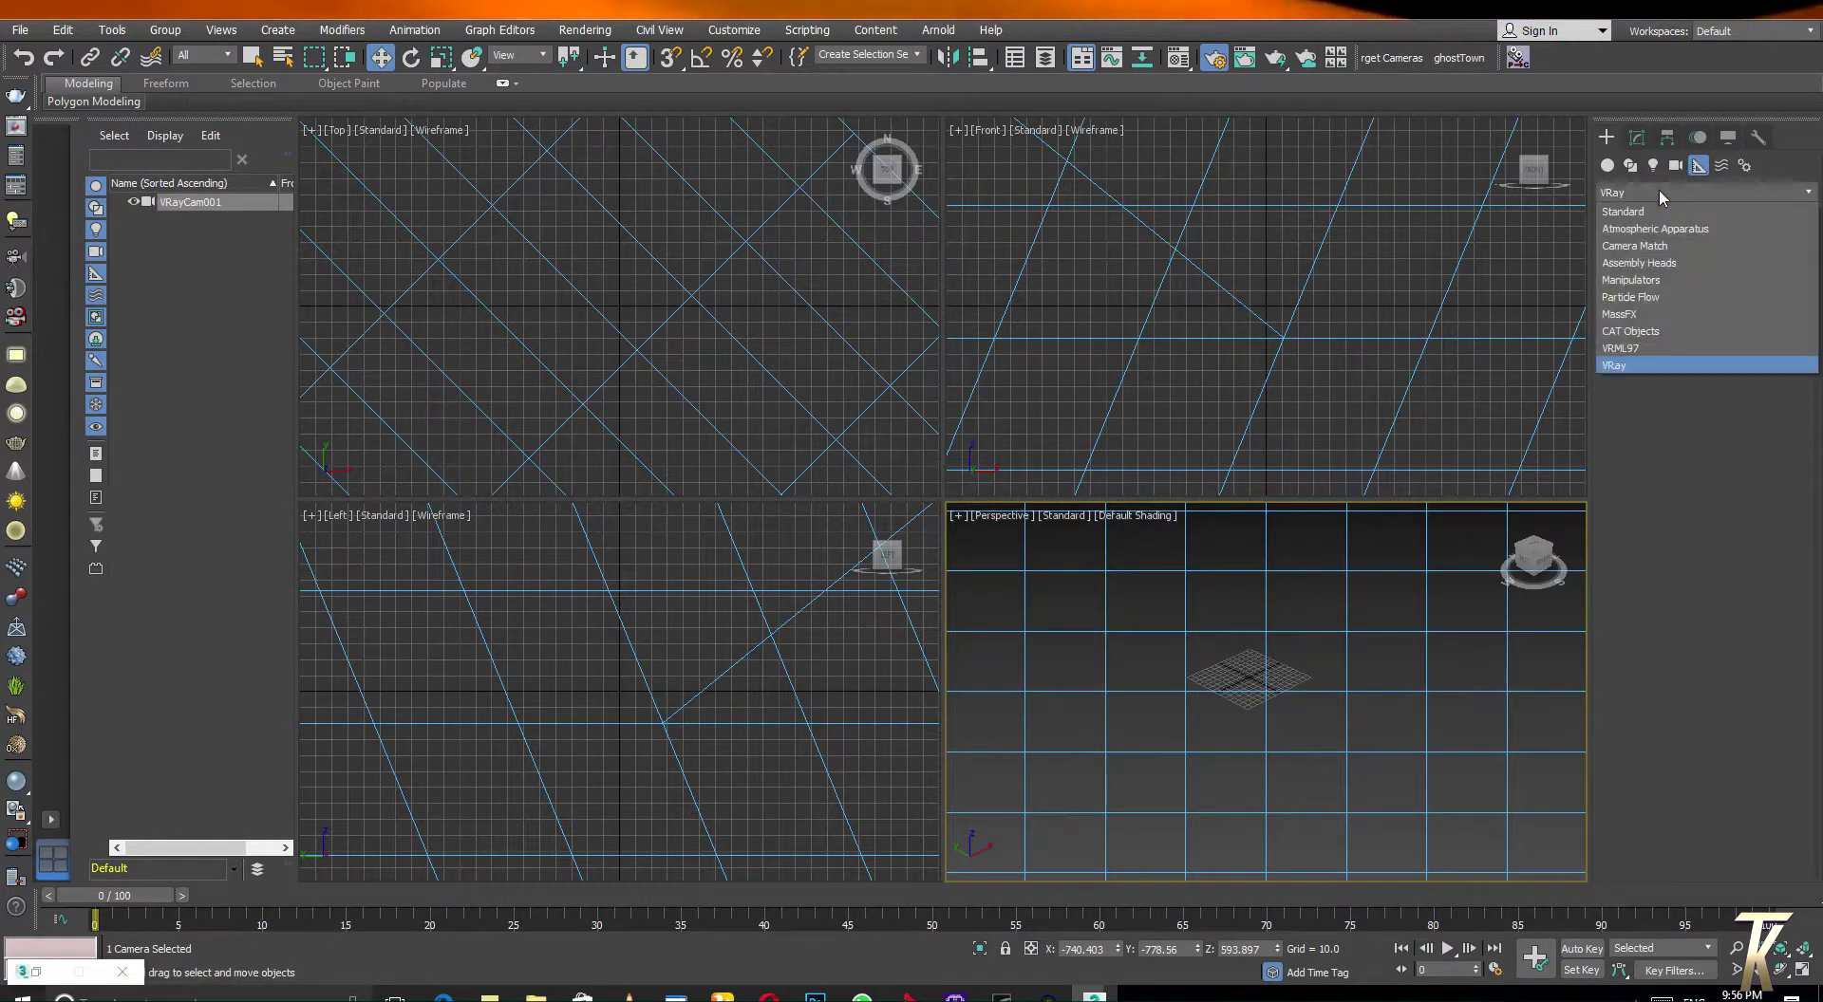
pyautogui.click(1652, 211)
pyautogui.click(1606, 165)
pyautogui.click(1665, 253)
pyautogui.moveTo(1230, 663); pyautogui.dragTo(1249, 780)
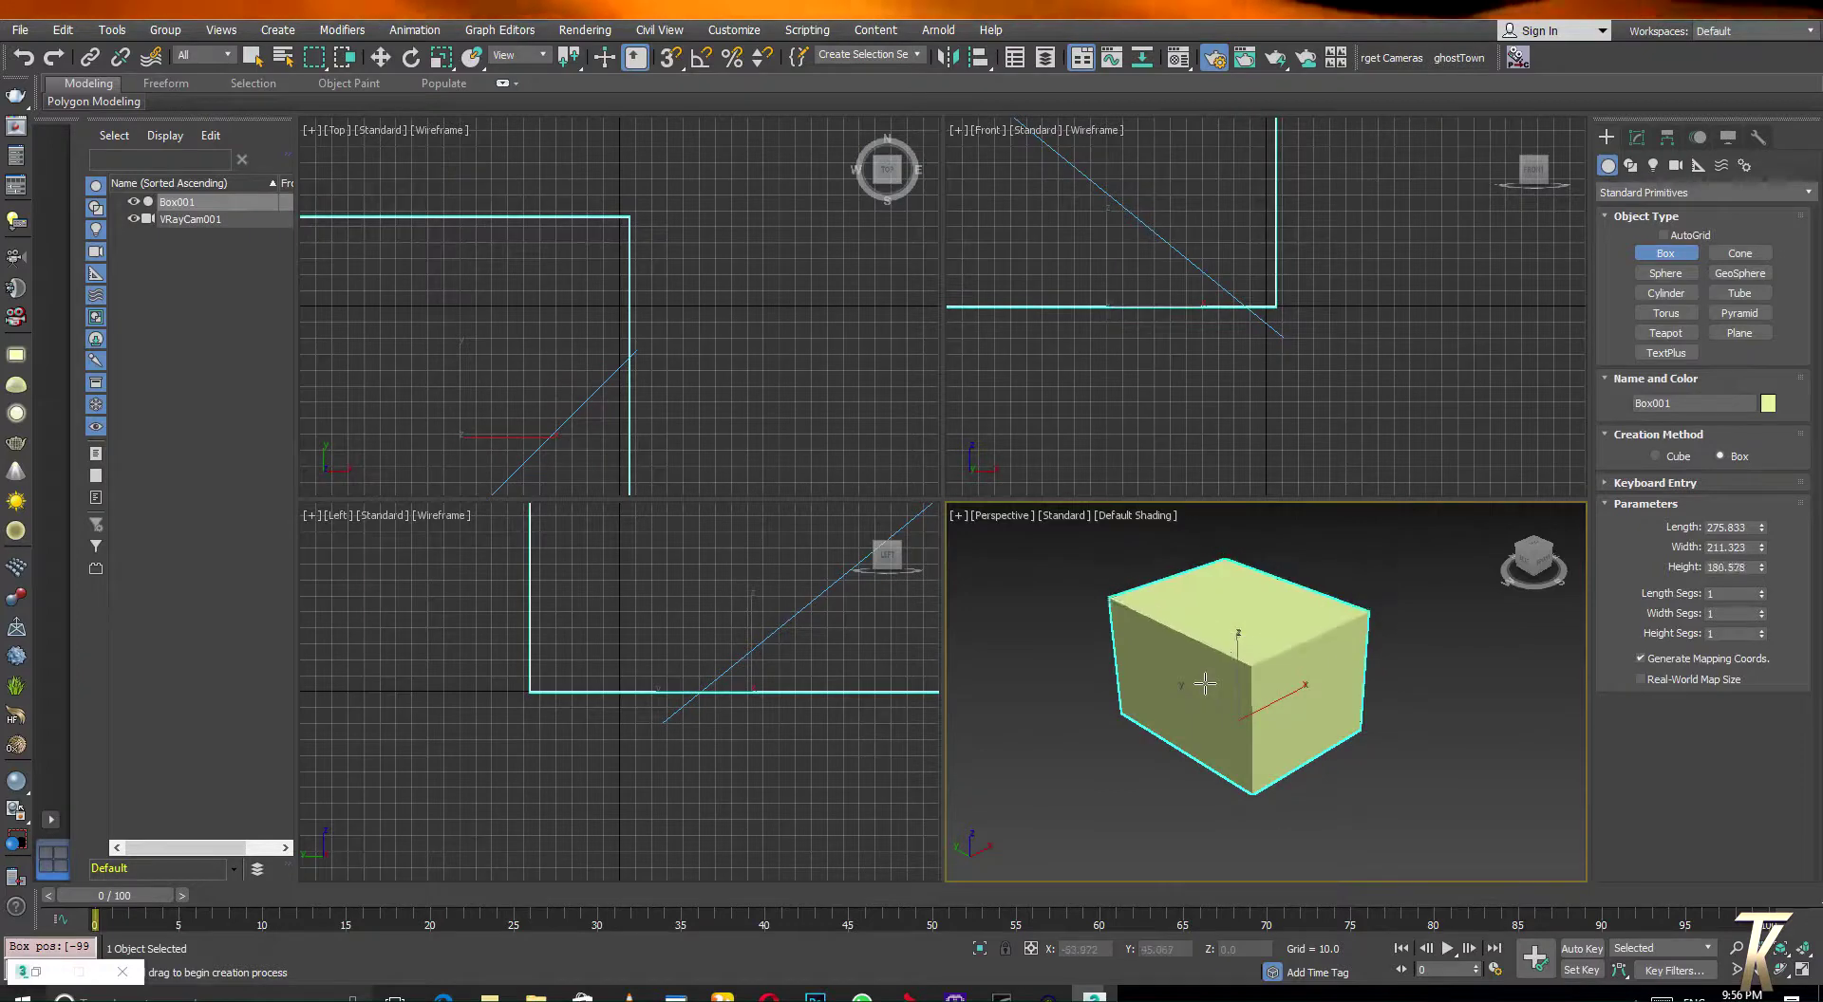
pyautogui.rightClick(1283, 710)
pyautogui.moveTo(1192, 620); pyautogui.dragTo(1367, 760)
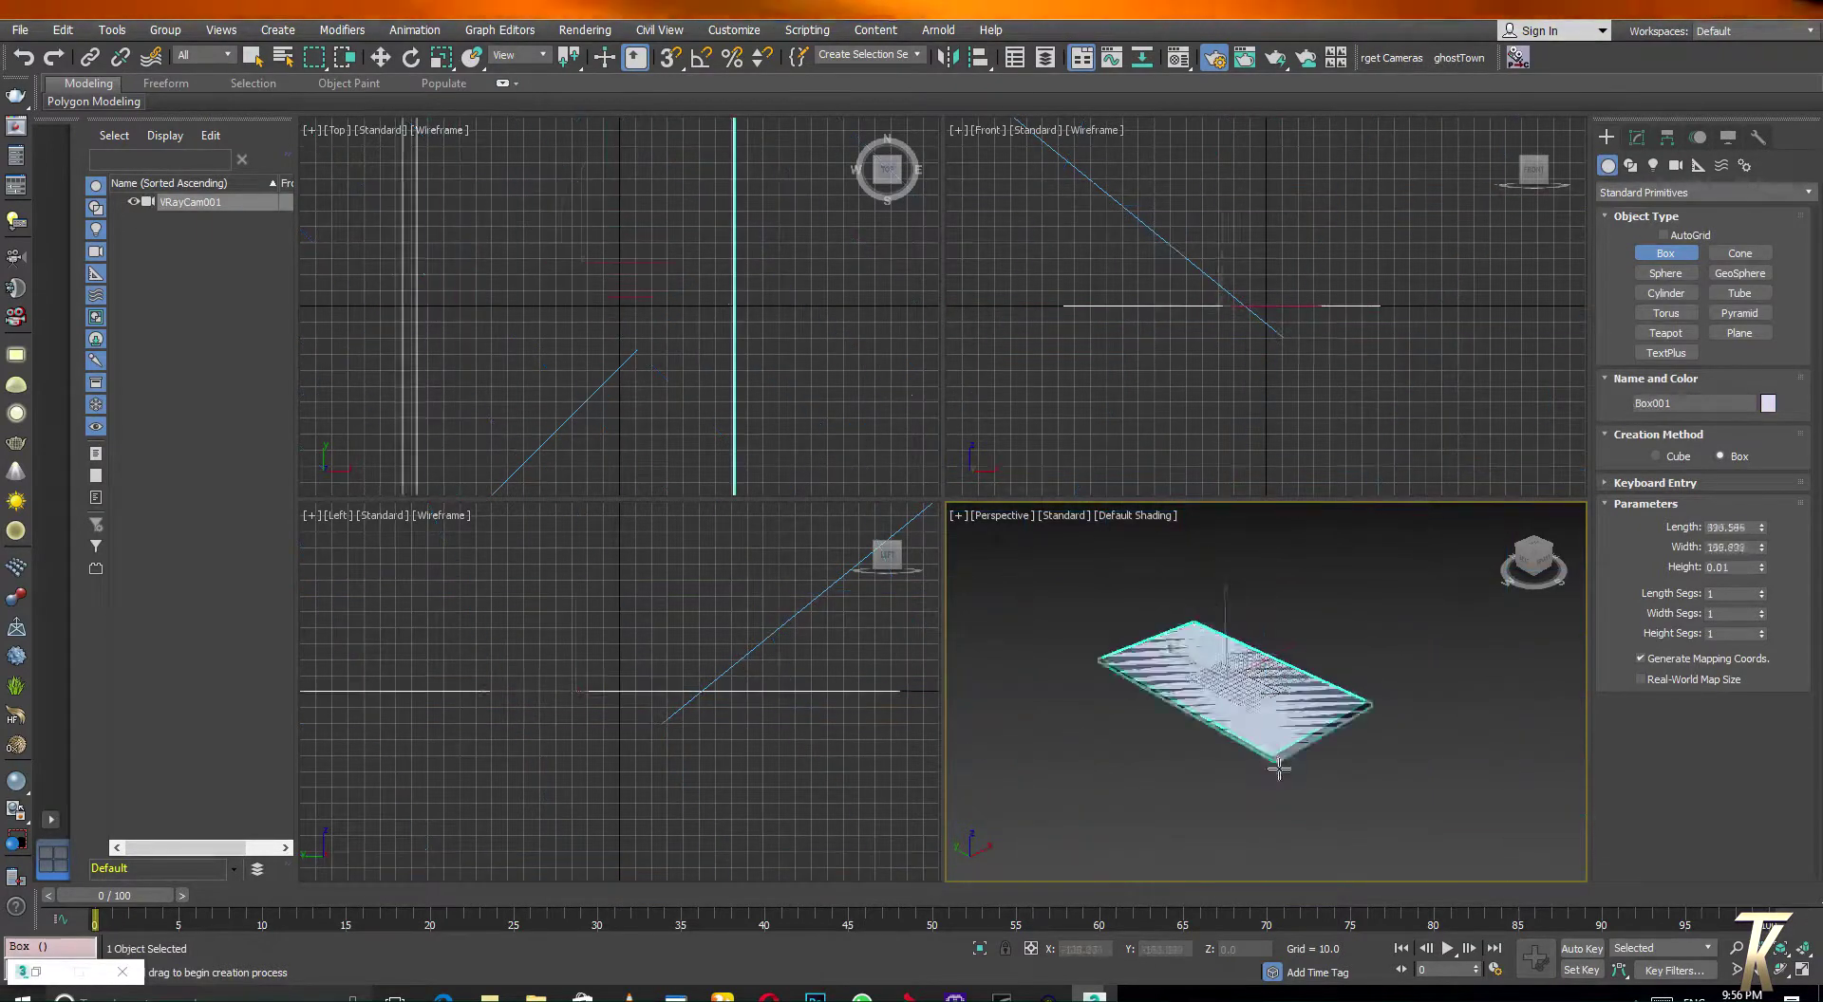
pyautogui.click(1364, 719)
pyautogui.rightClick(1364, 719)
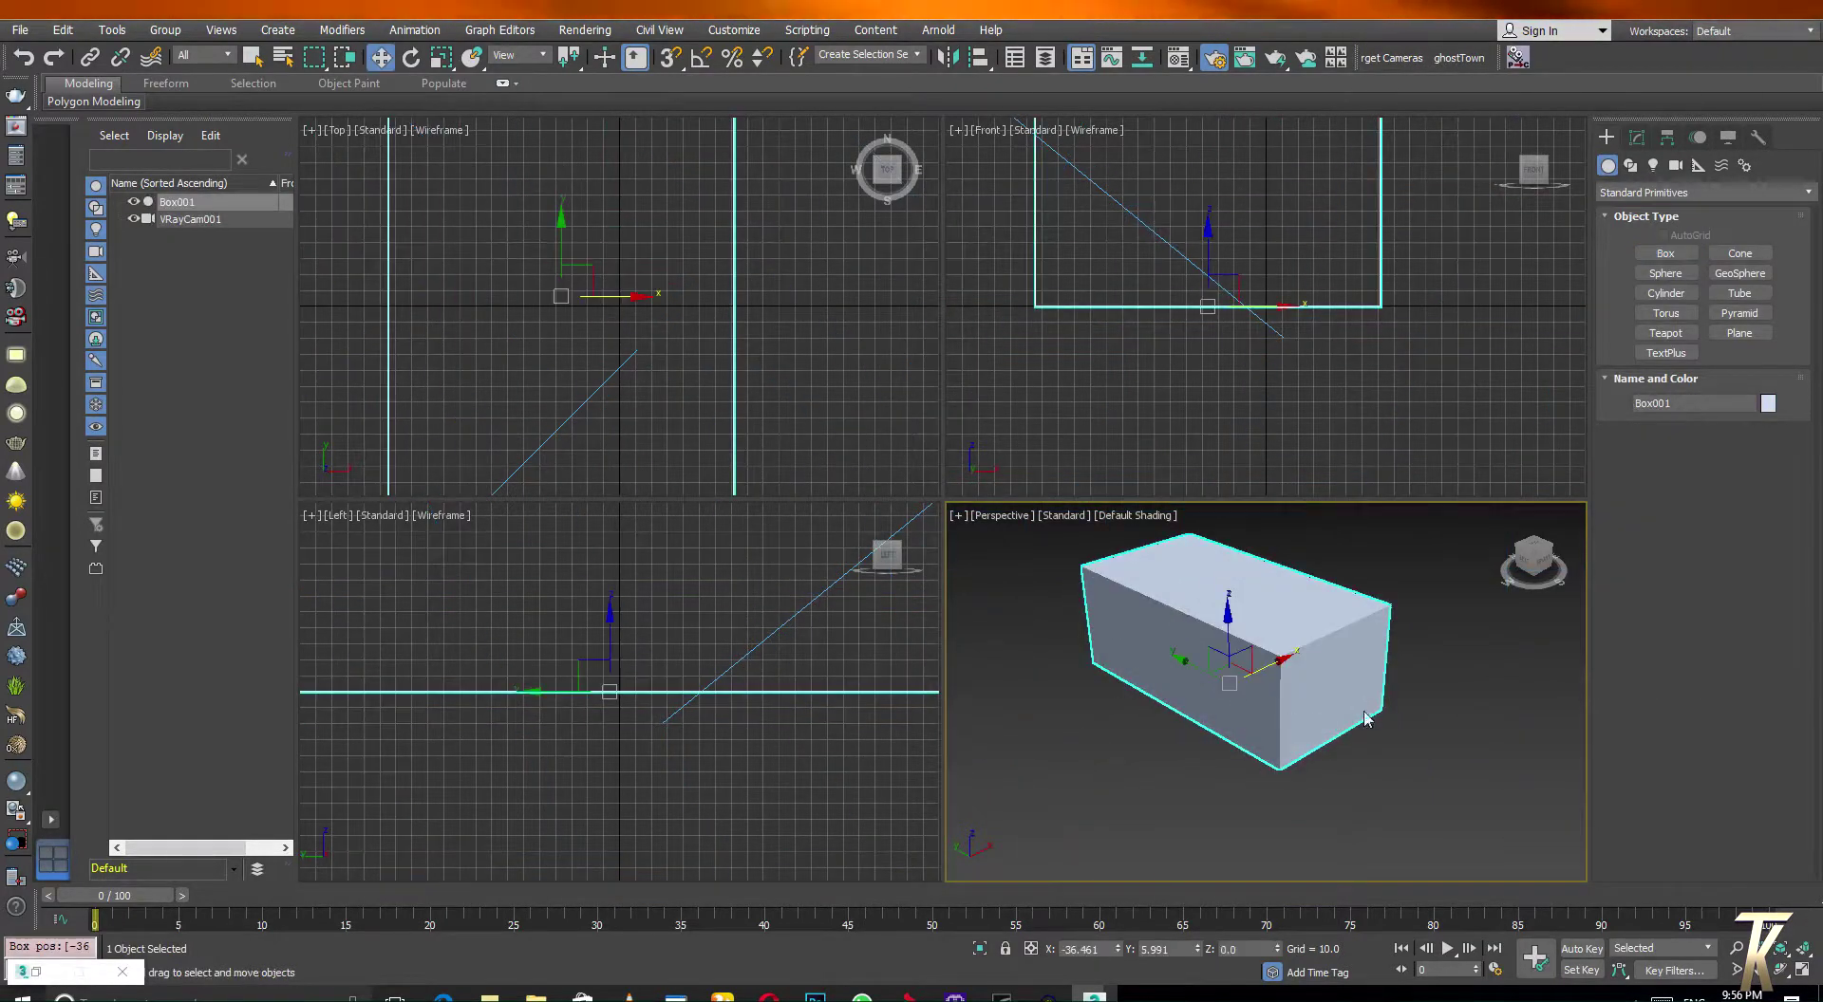
# Switch the Perspective viewport to VRayCam001 and select that camera
pyautogui.click(999, 522)
pyautogui.click(999, 516)
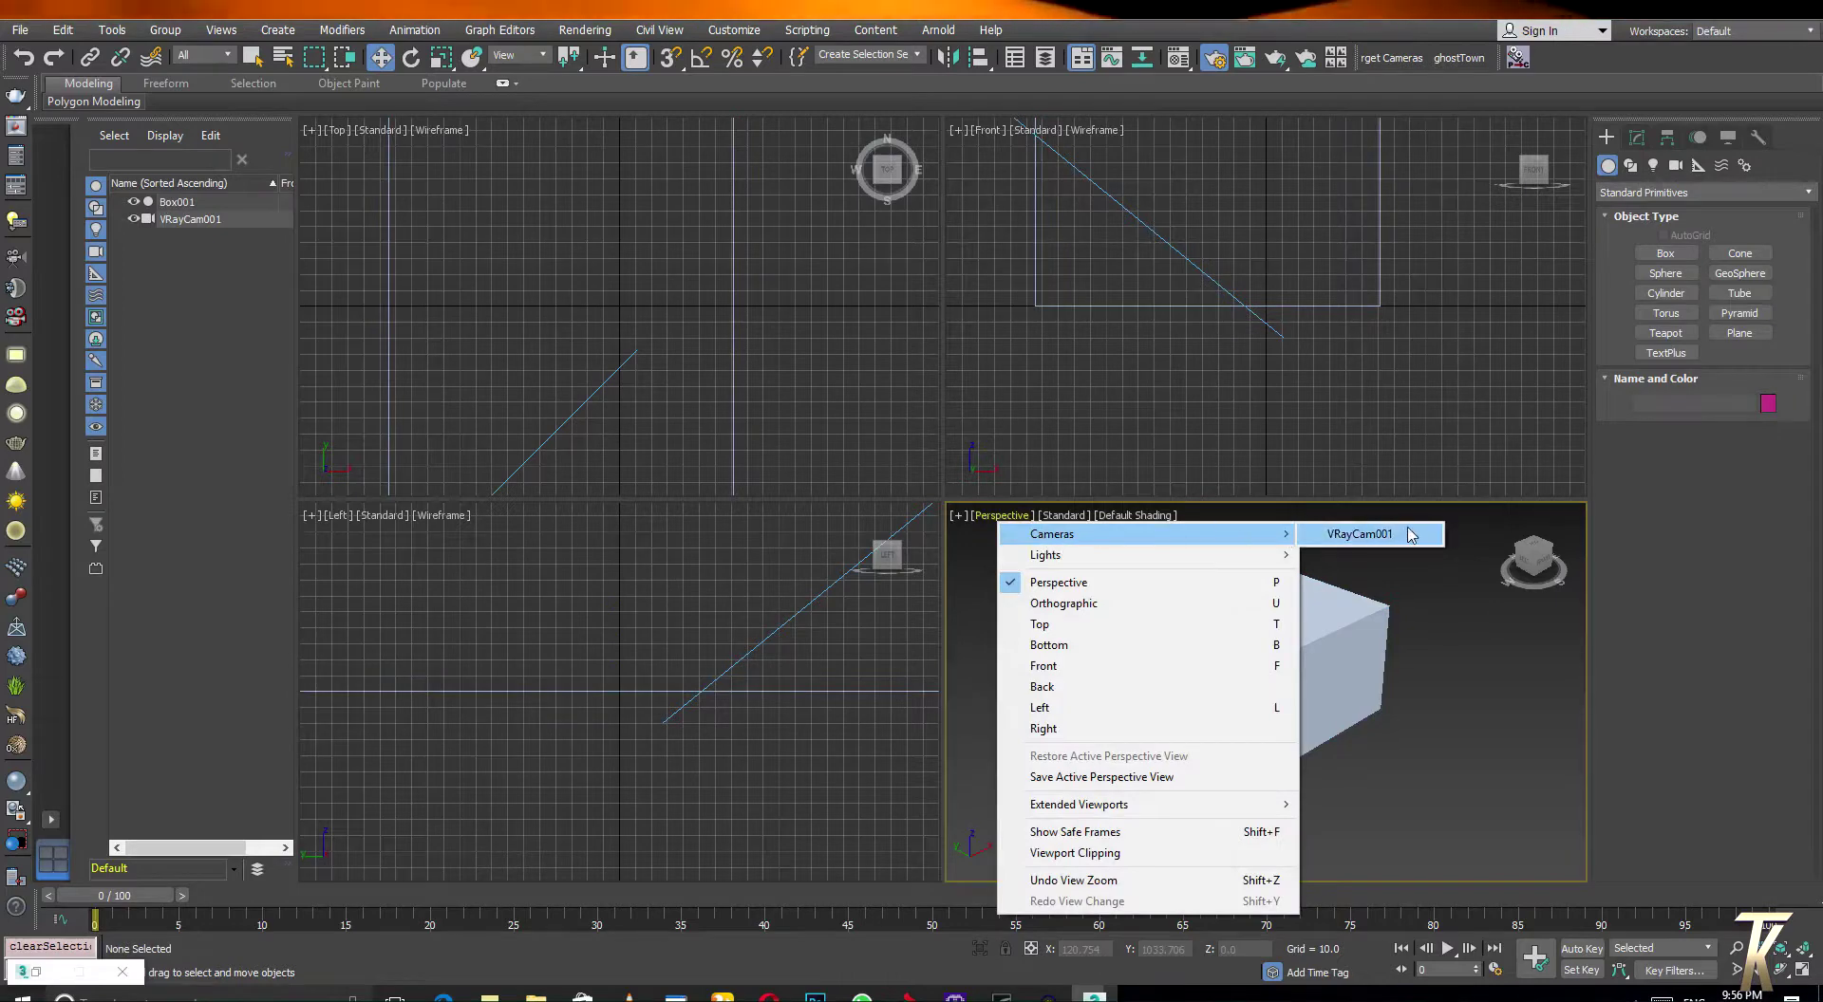
pyautogui.click(1359, 534)
pyautogui.click(1636, 138)
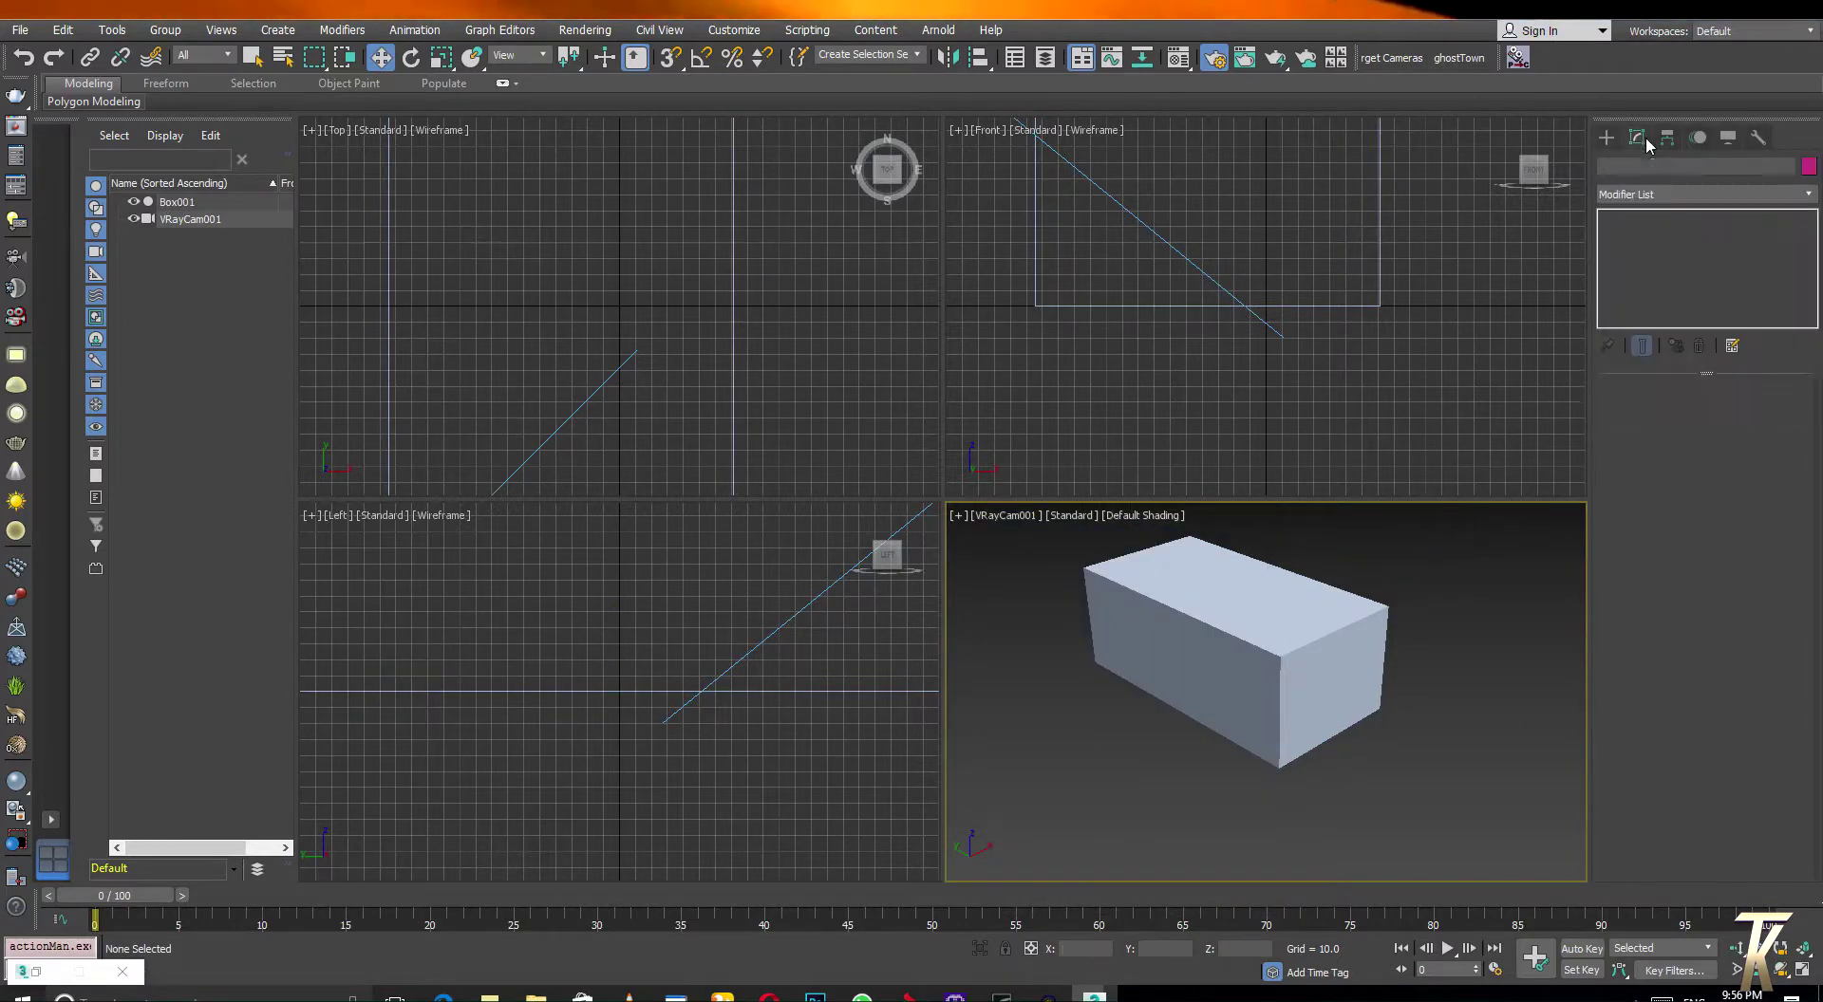
pyautogui.click(1022, 521)
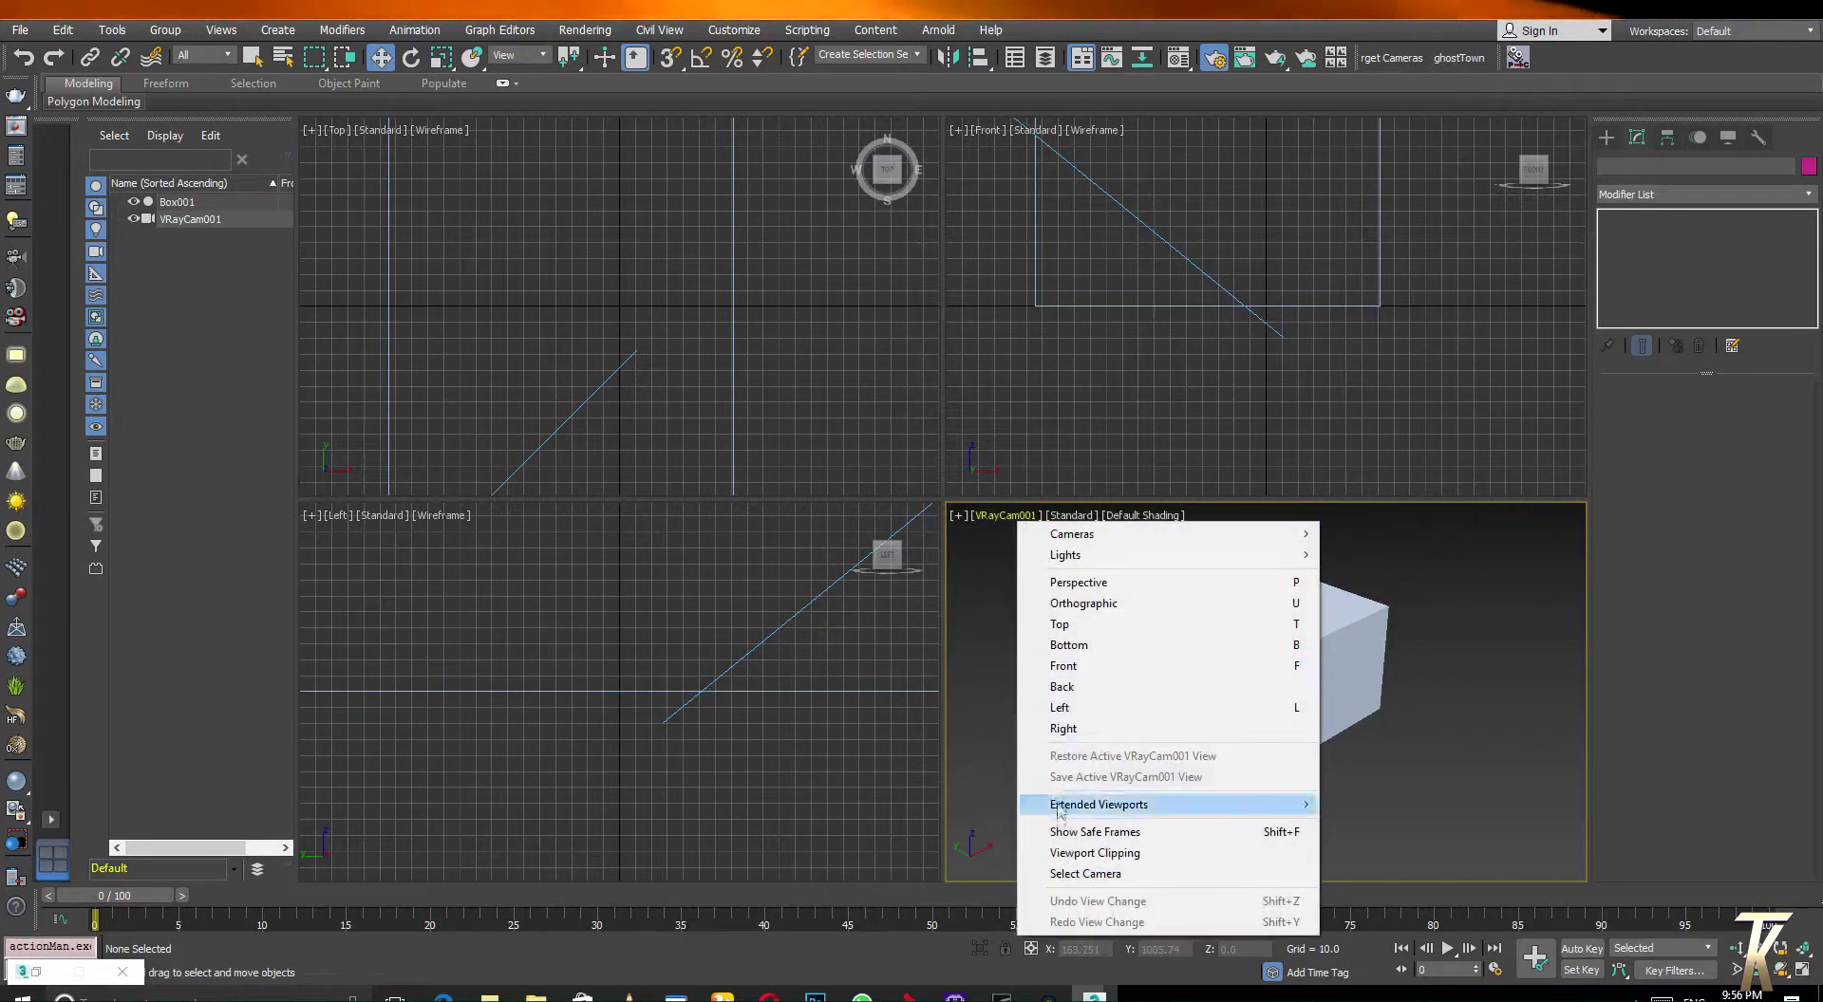
pyautogui.click(1077, 873)
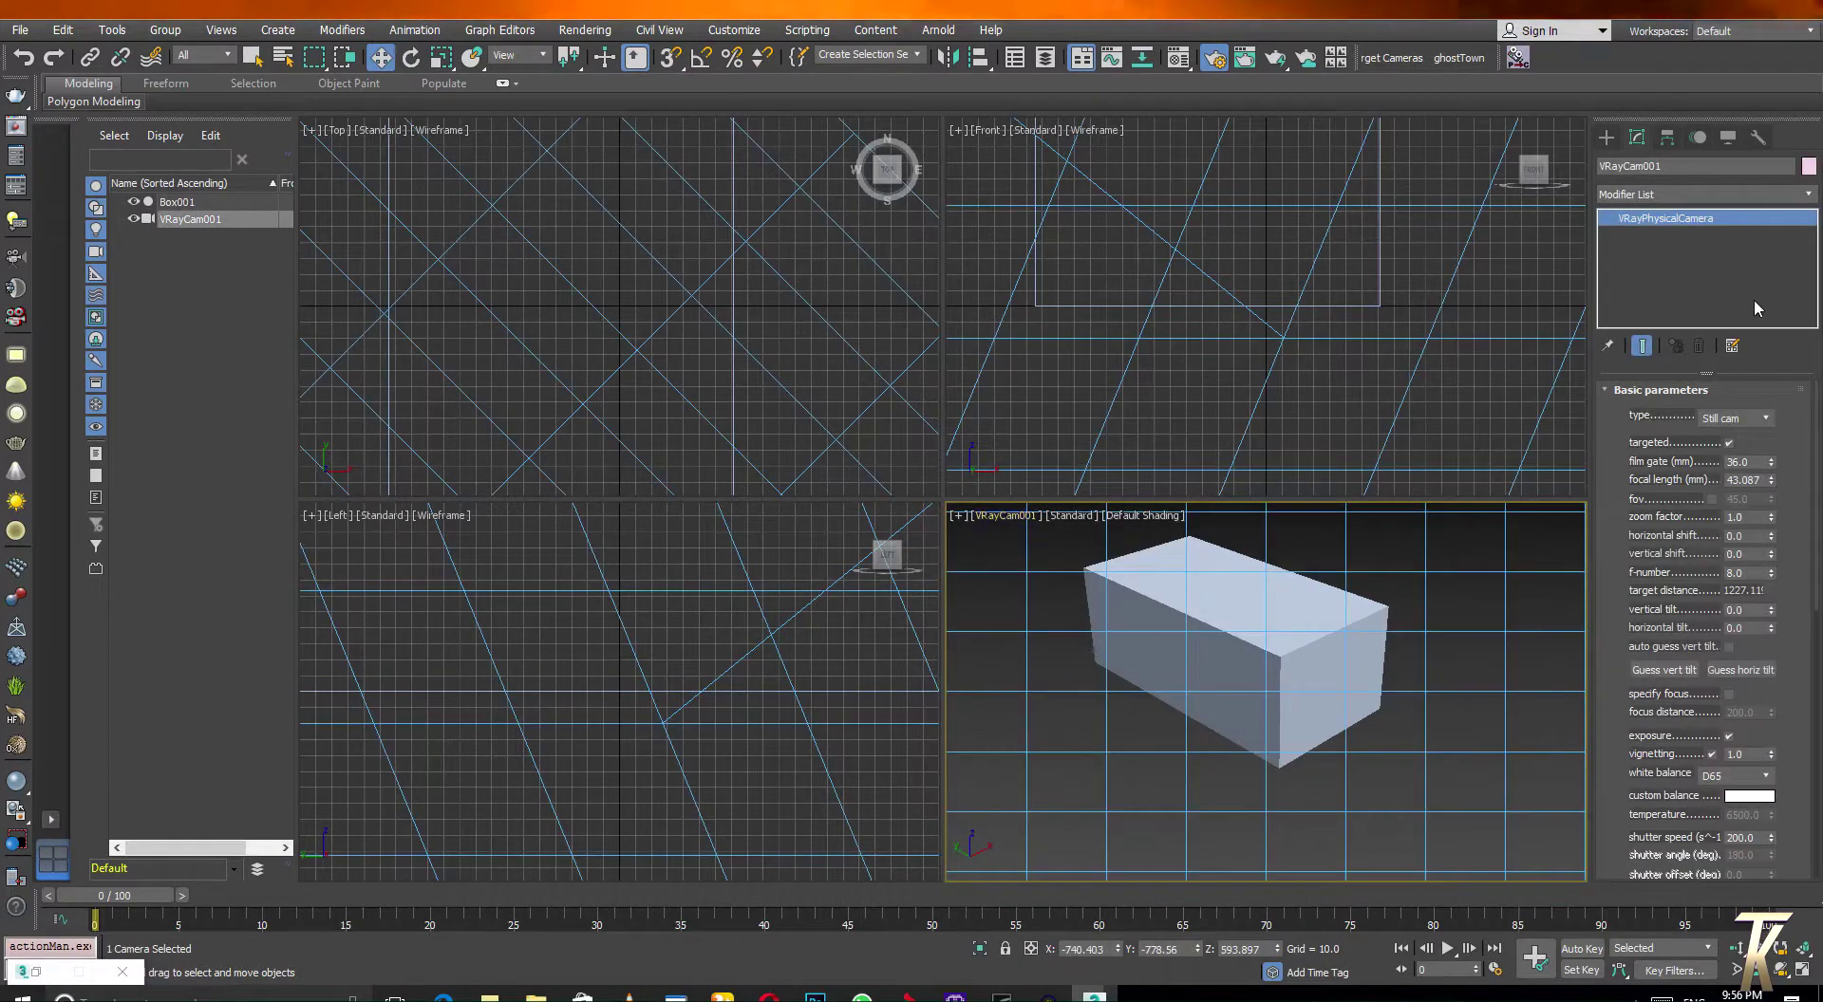
# Place a VRayLight of type Dome in the scene
pyautogui.click(1609, 141)
pyautogui.click(1652, 165)
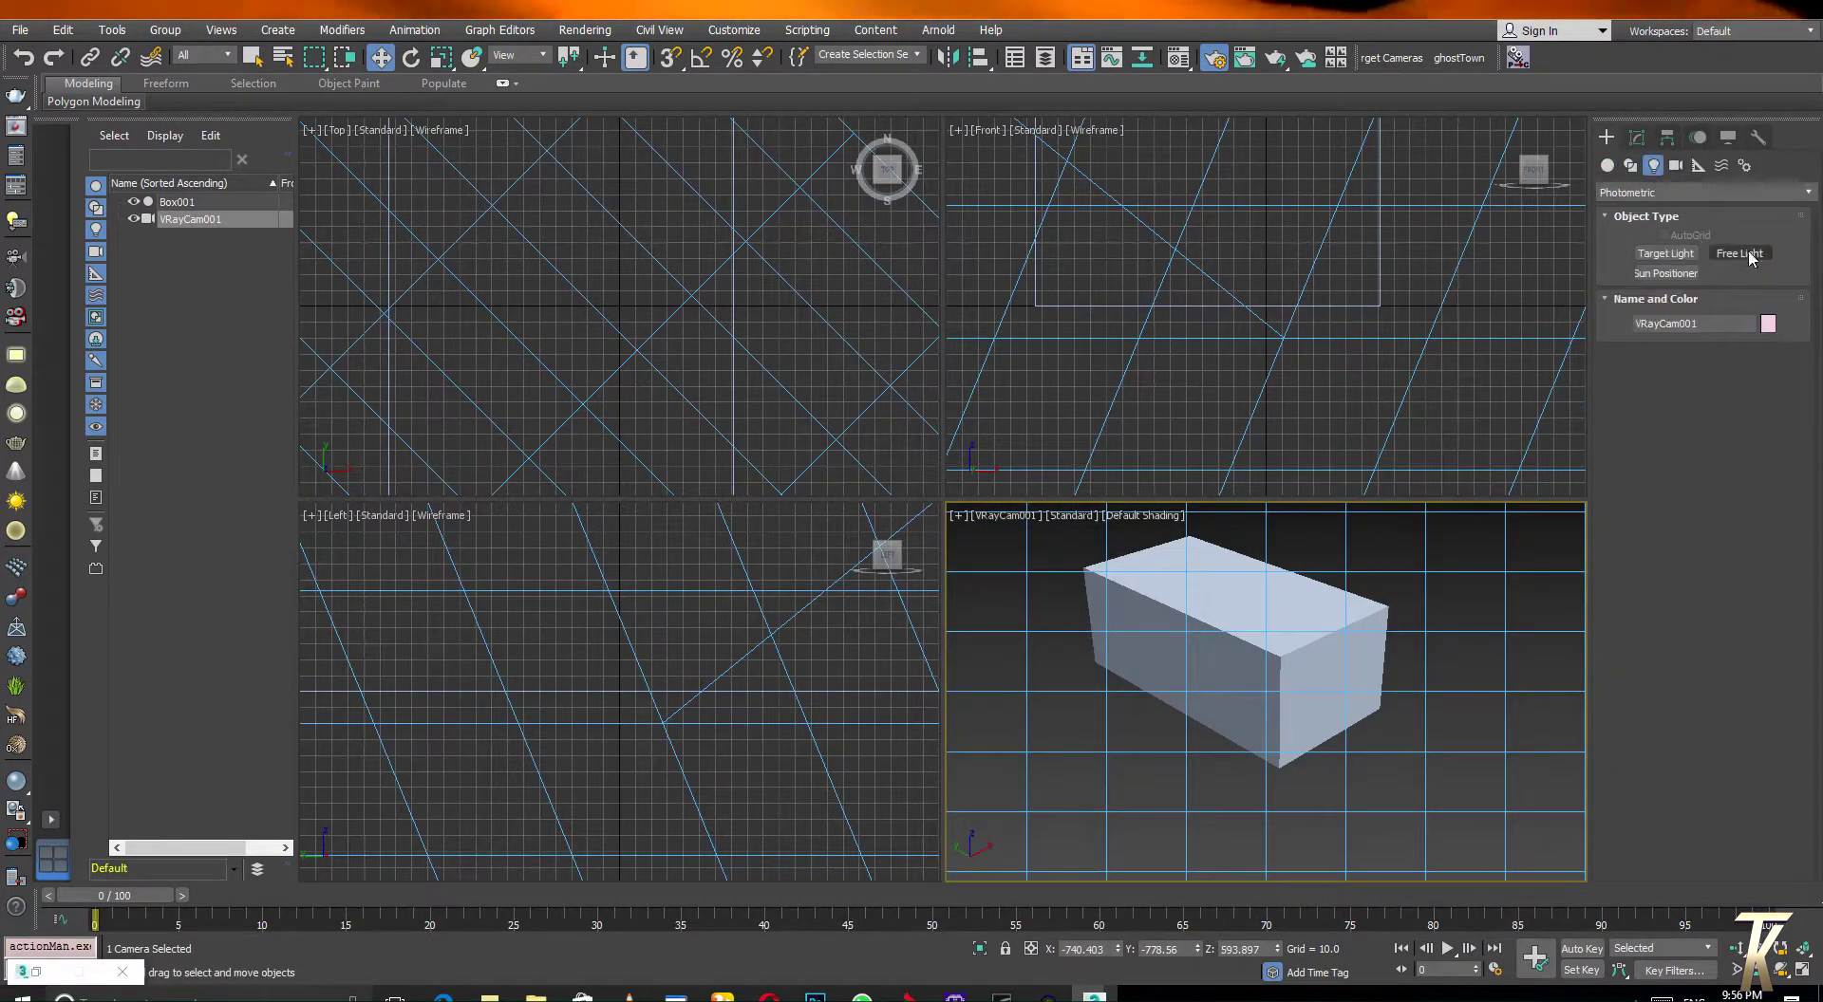
pyautogui.click(1682, 193)
pyautogui.click(1625, 262)
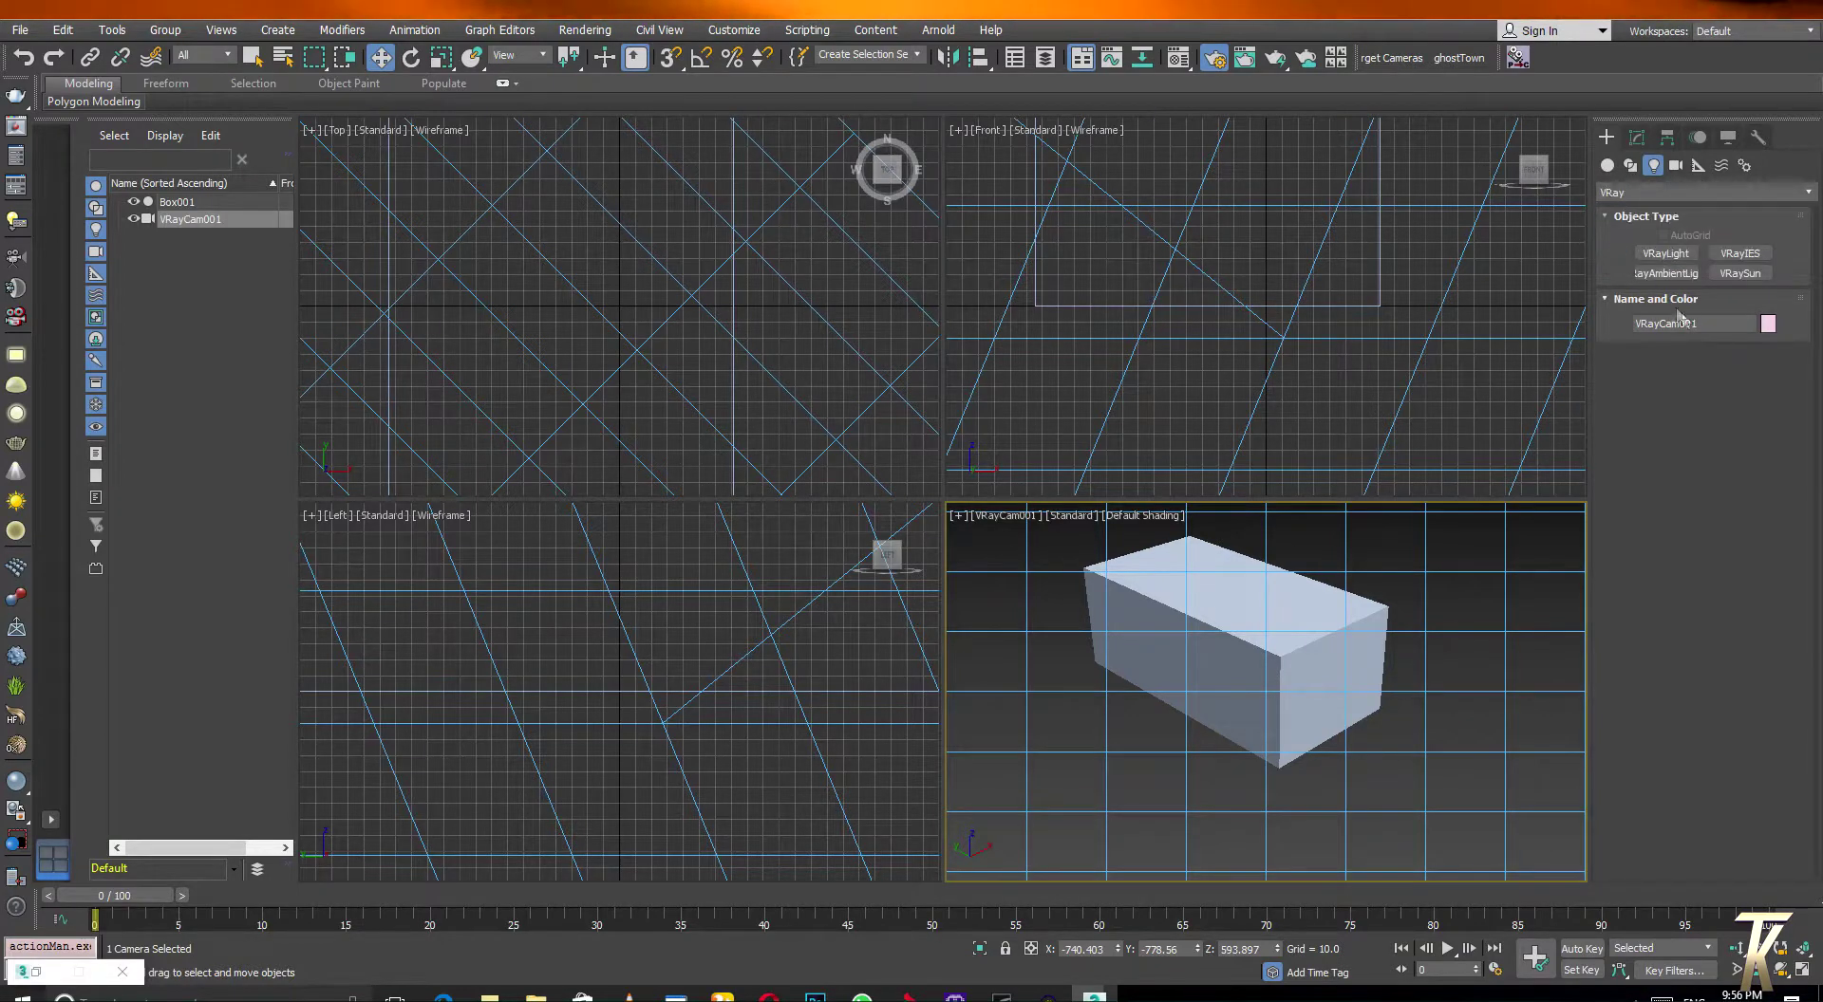
pyautogui.click(1676, 263)
pyautogui.click(1738, 378)
pyautogui.click(1735, 412)
pyautogui.click(1535, 701)
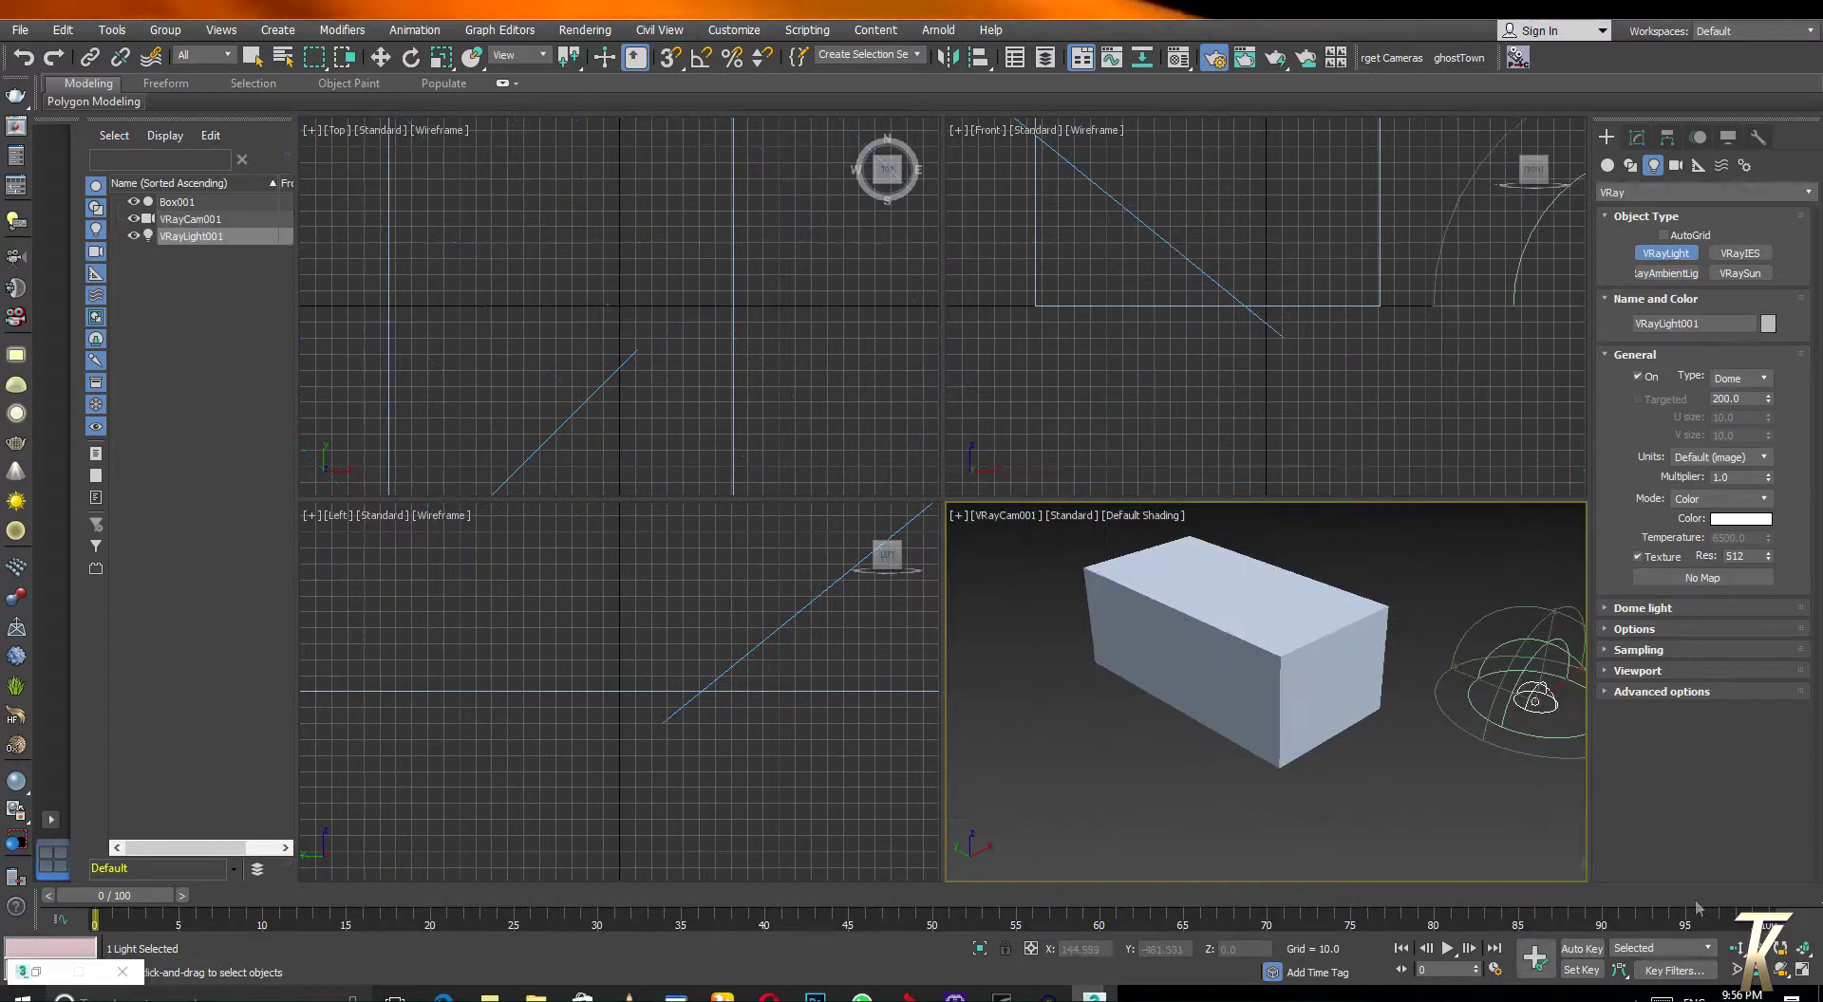
# Keep V-Ray Adv 3.60.03 as the renderer in Render Setup and render the camera view
pyautogui.click(1216, 59)
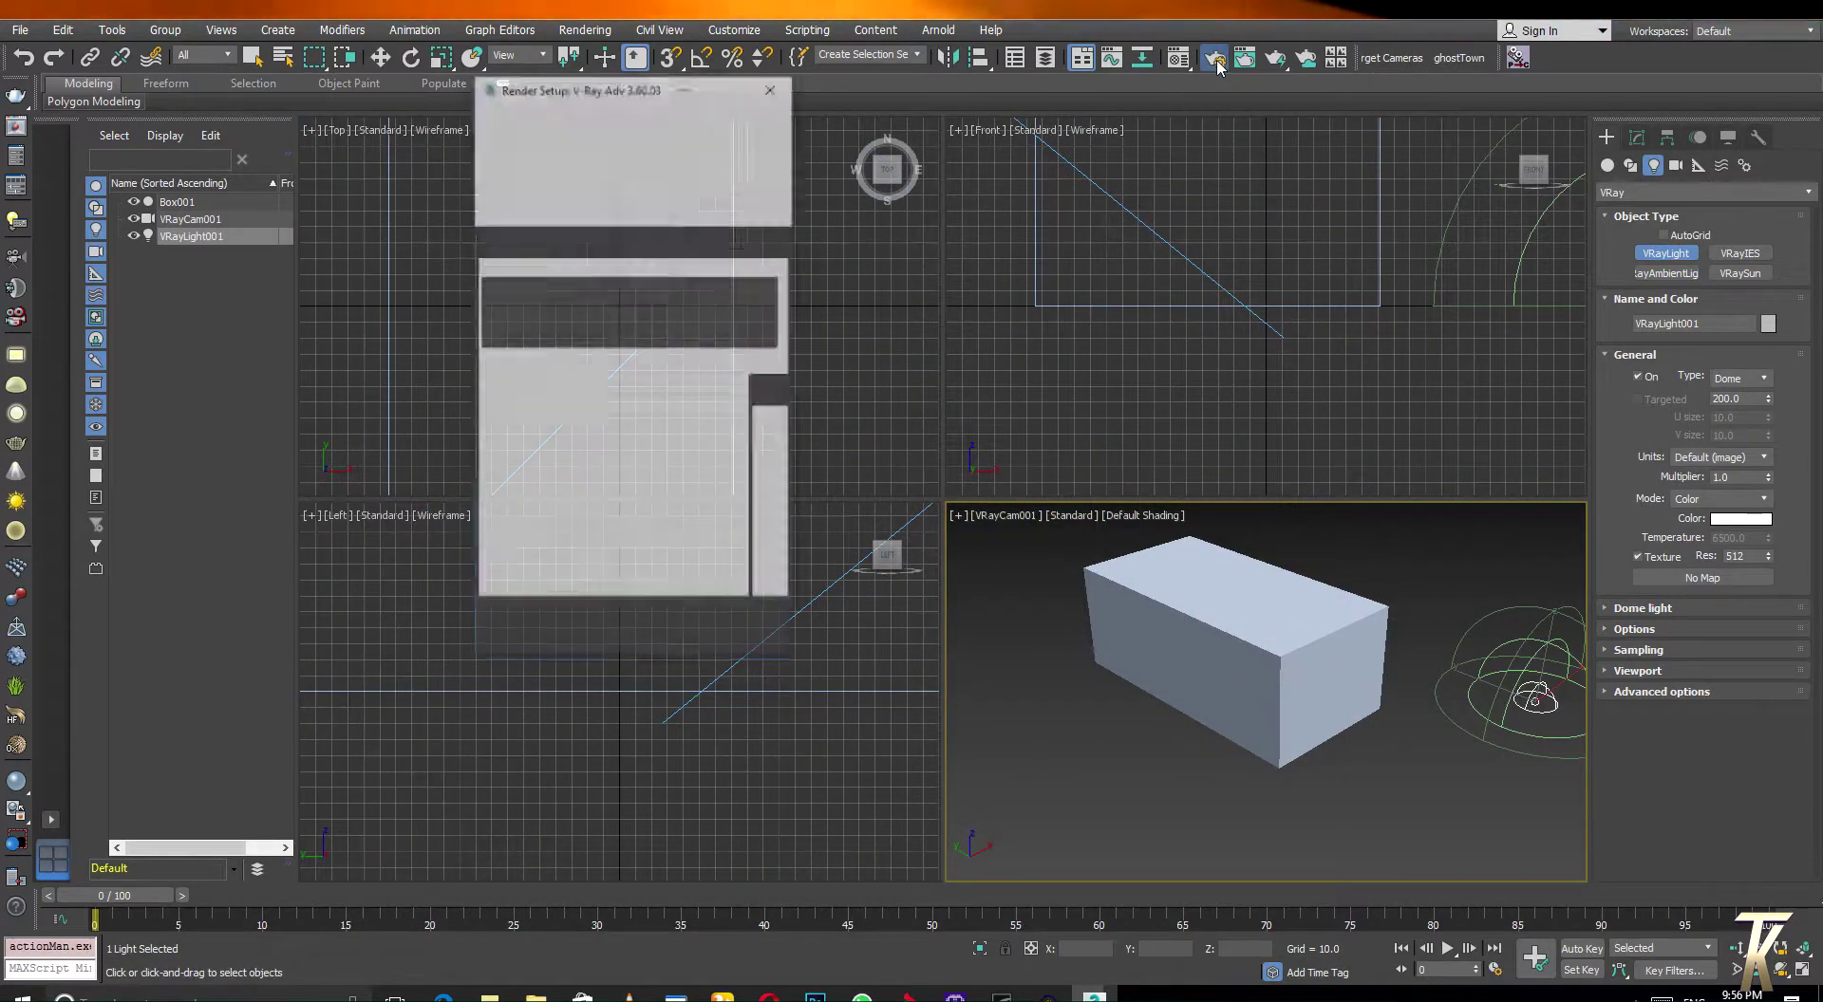
pyautogui.click(640, 171)
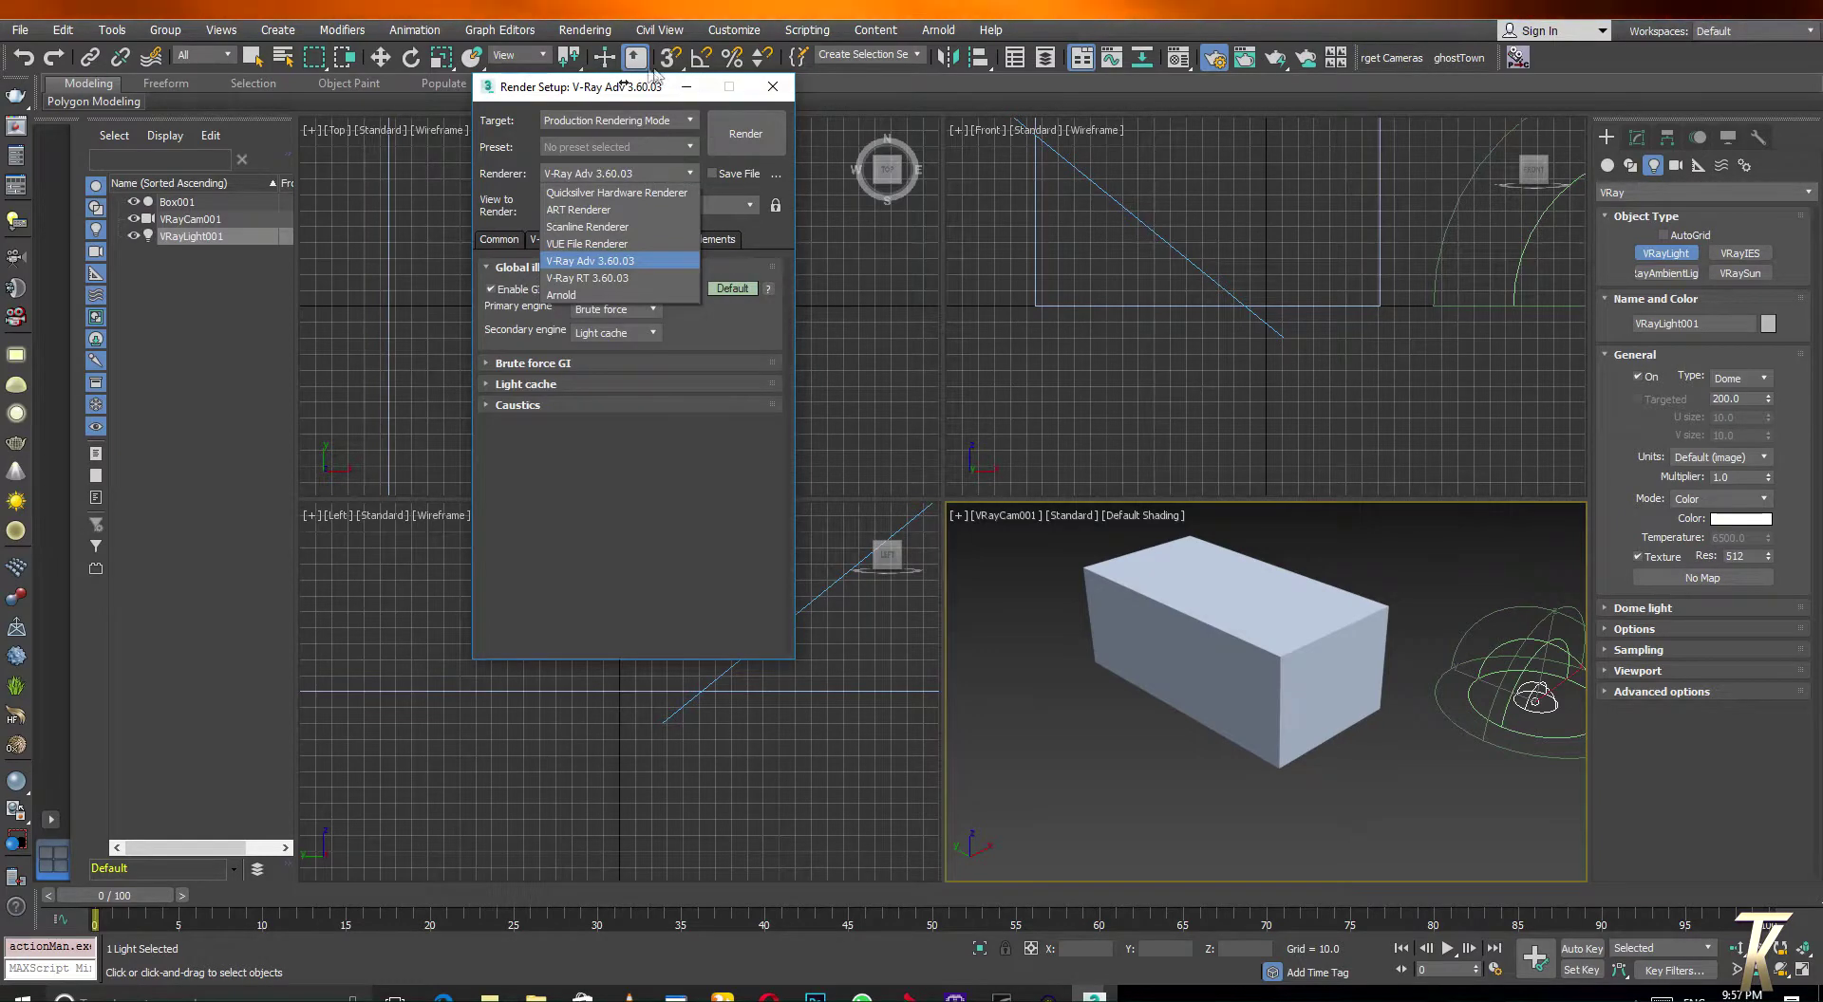
pyautogui.click(497, 92)
pyautogui.click(539, 240)
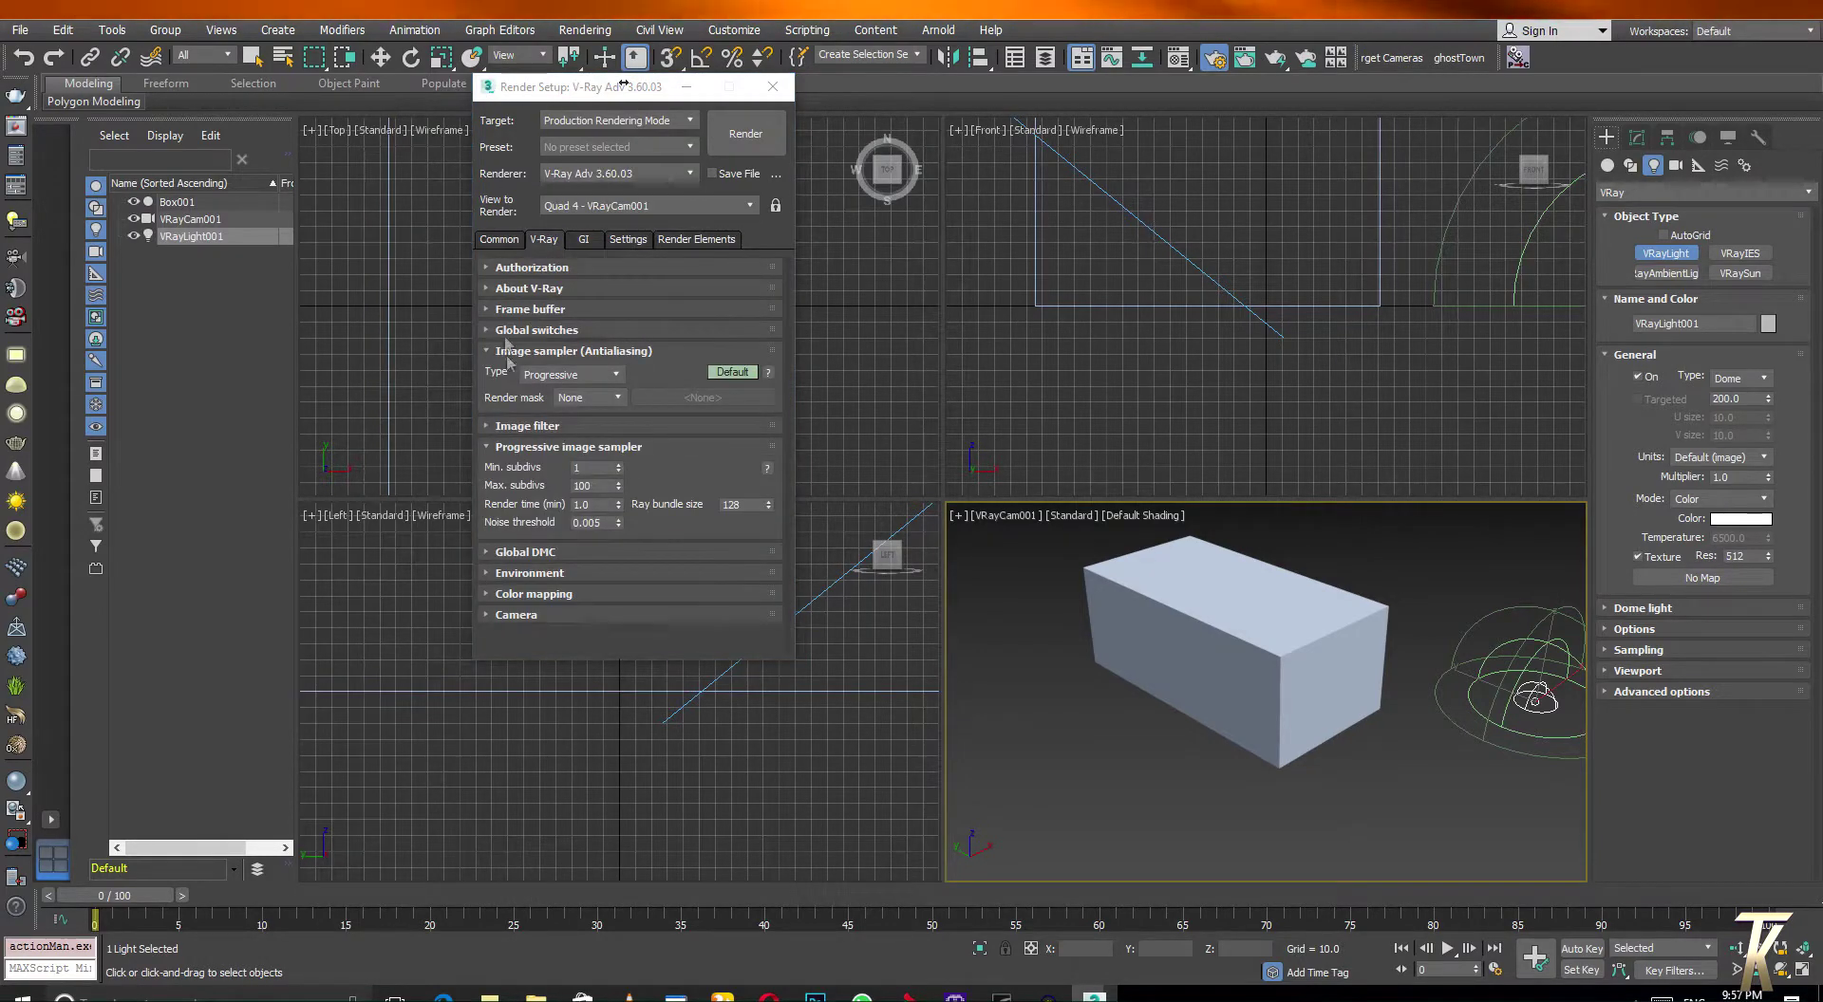
pyautogui.click(500, 240)
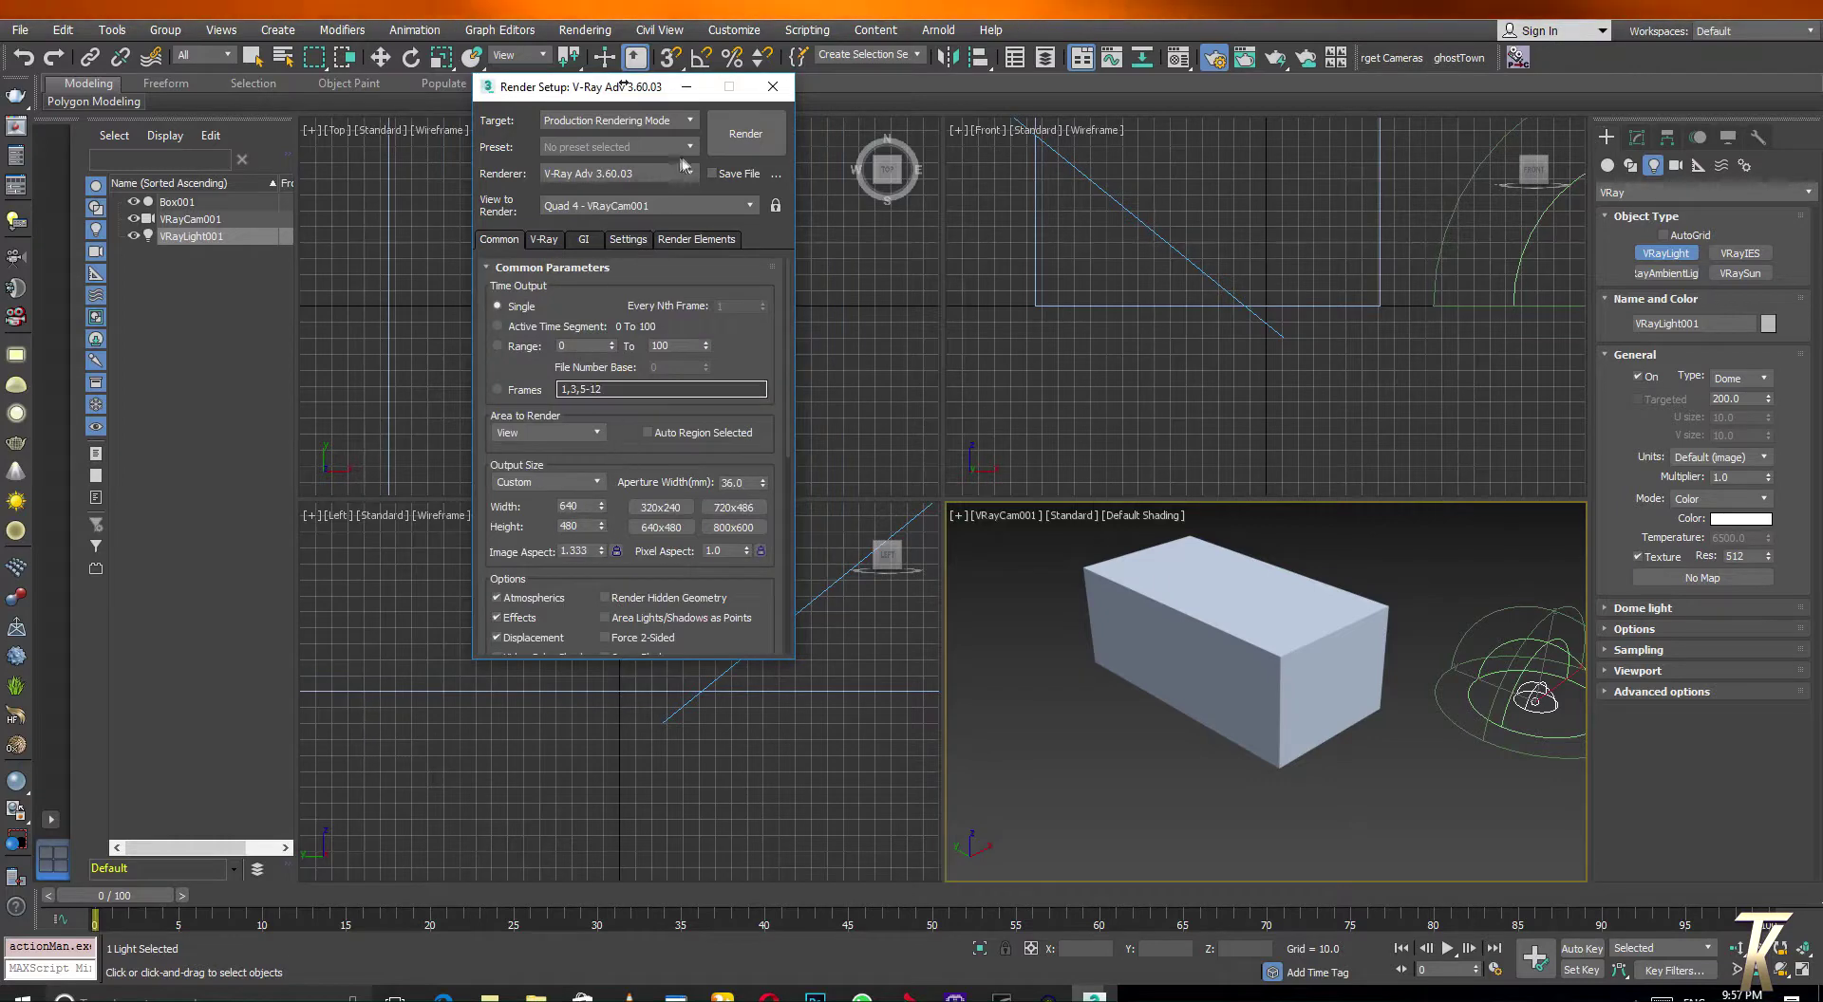
pyautogui.click(746, 133)
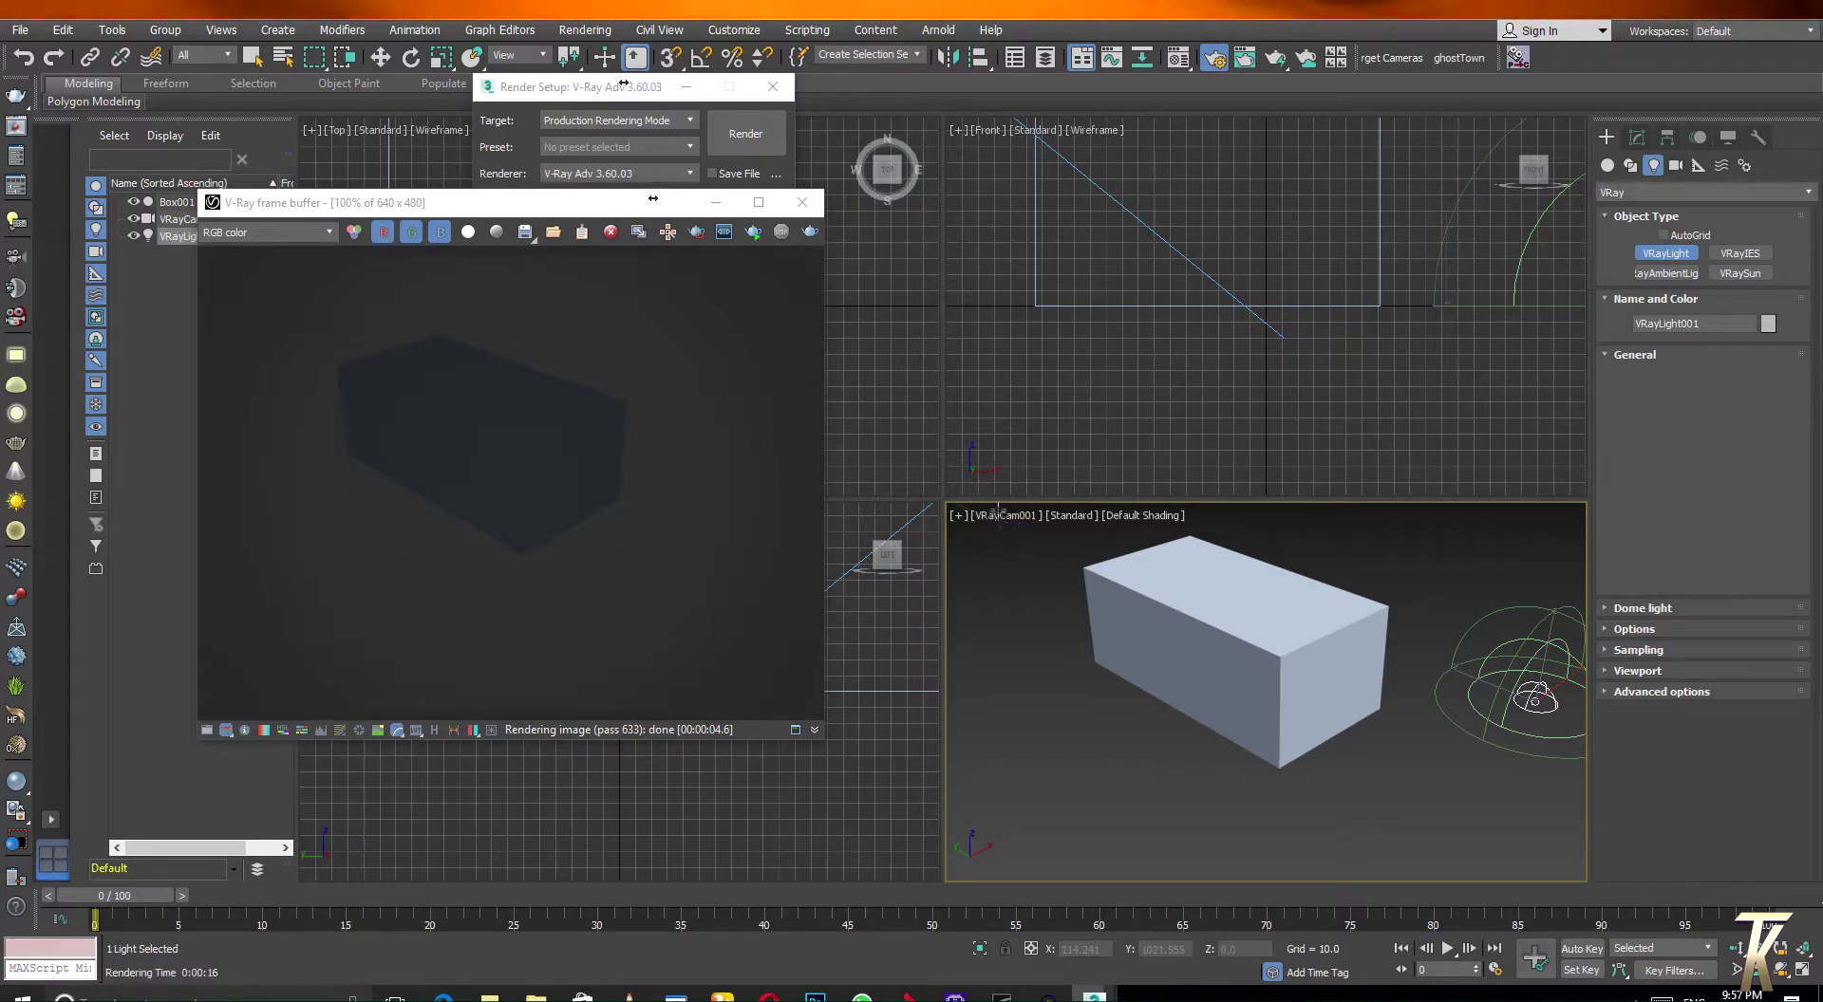
# Switch to Move and select VRayCam001 from its viewport label menu
pyautogui.press('w')
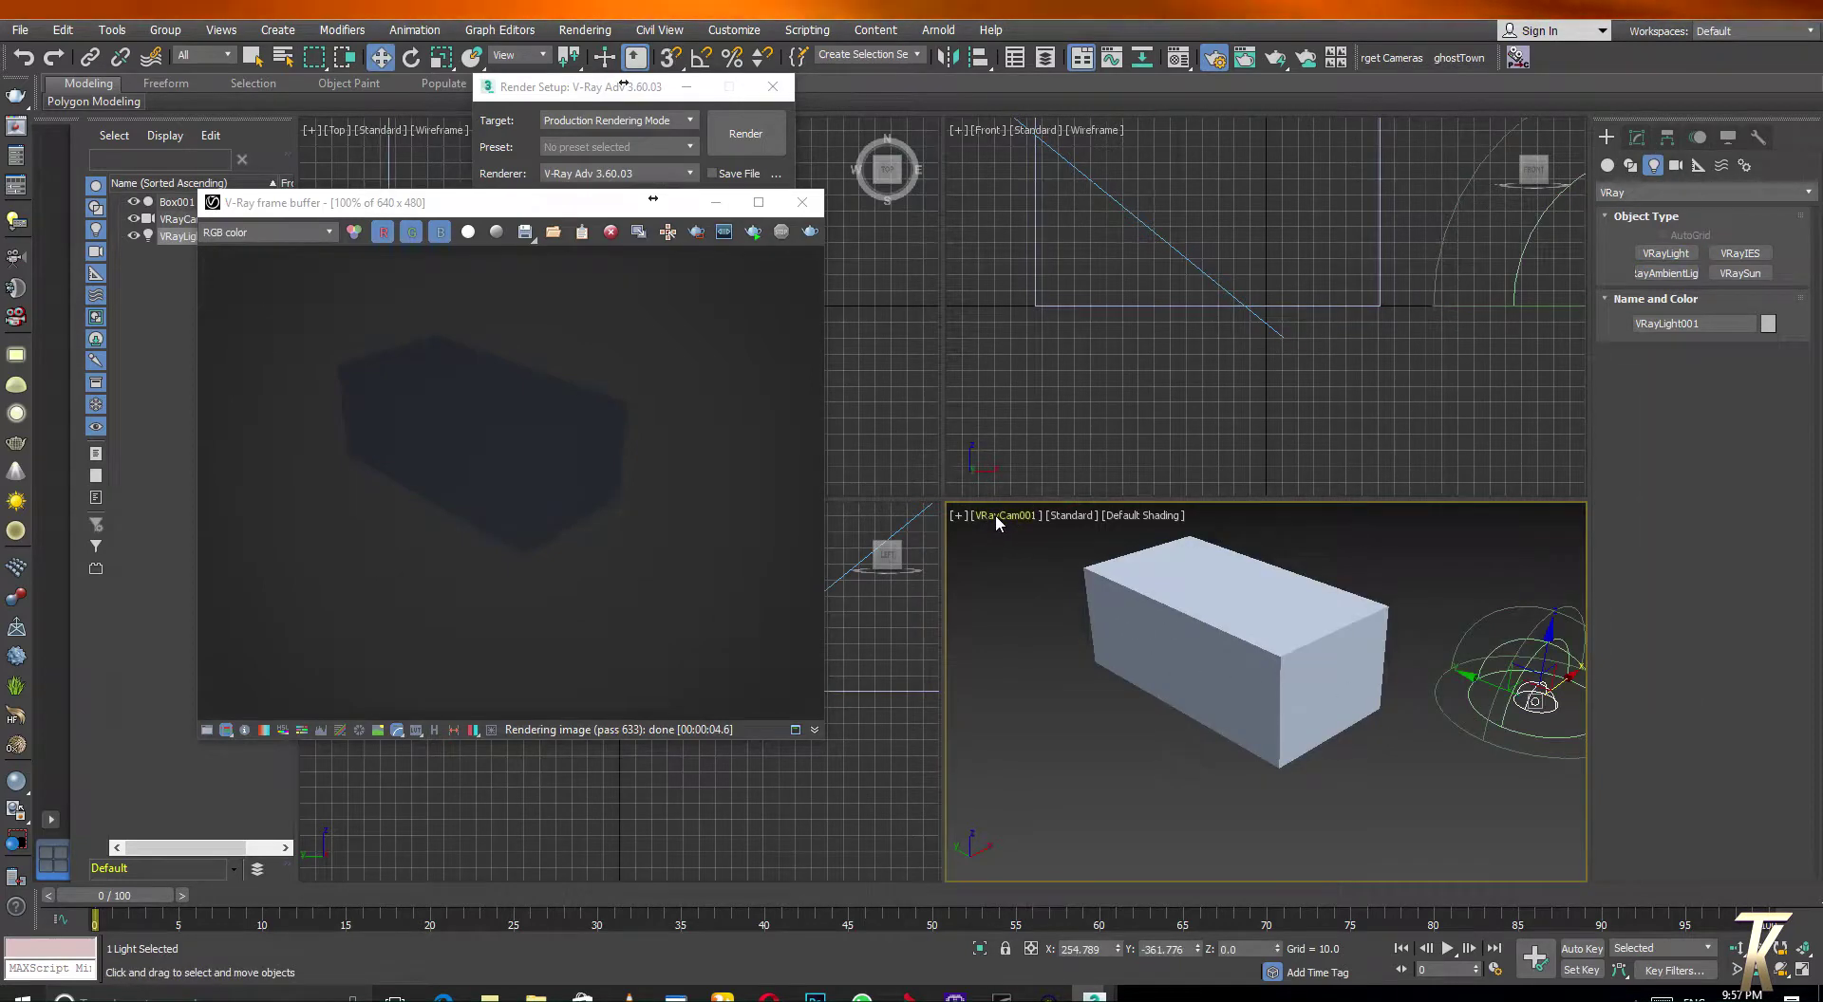
pyautogui.click(997, 523)
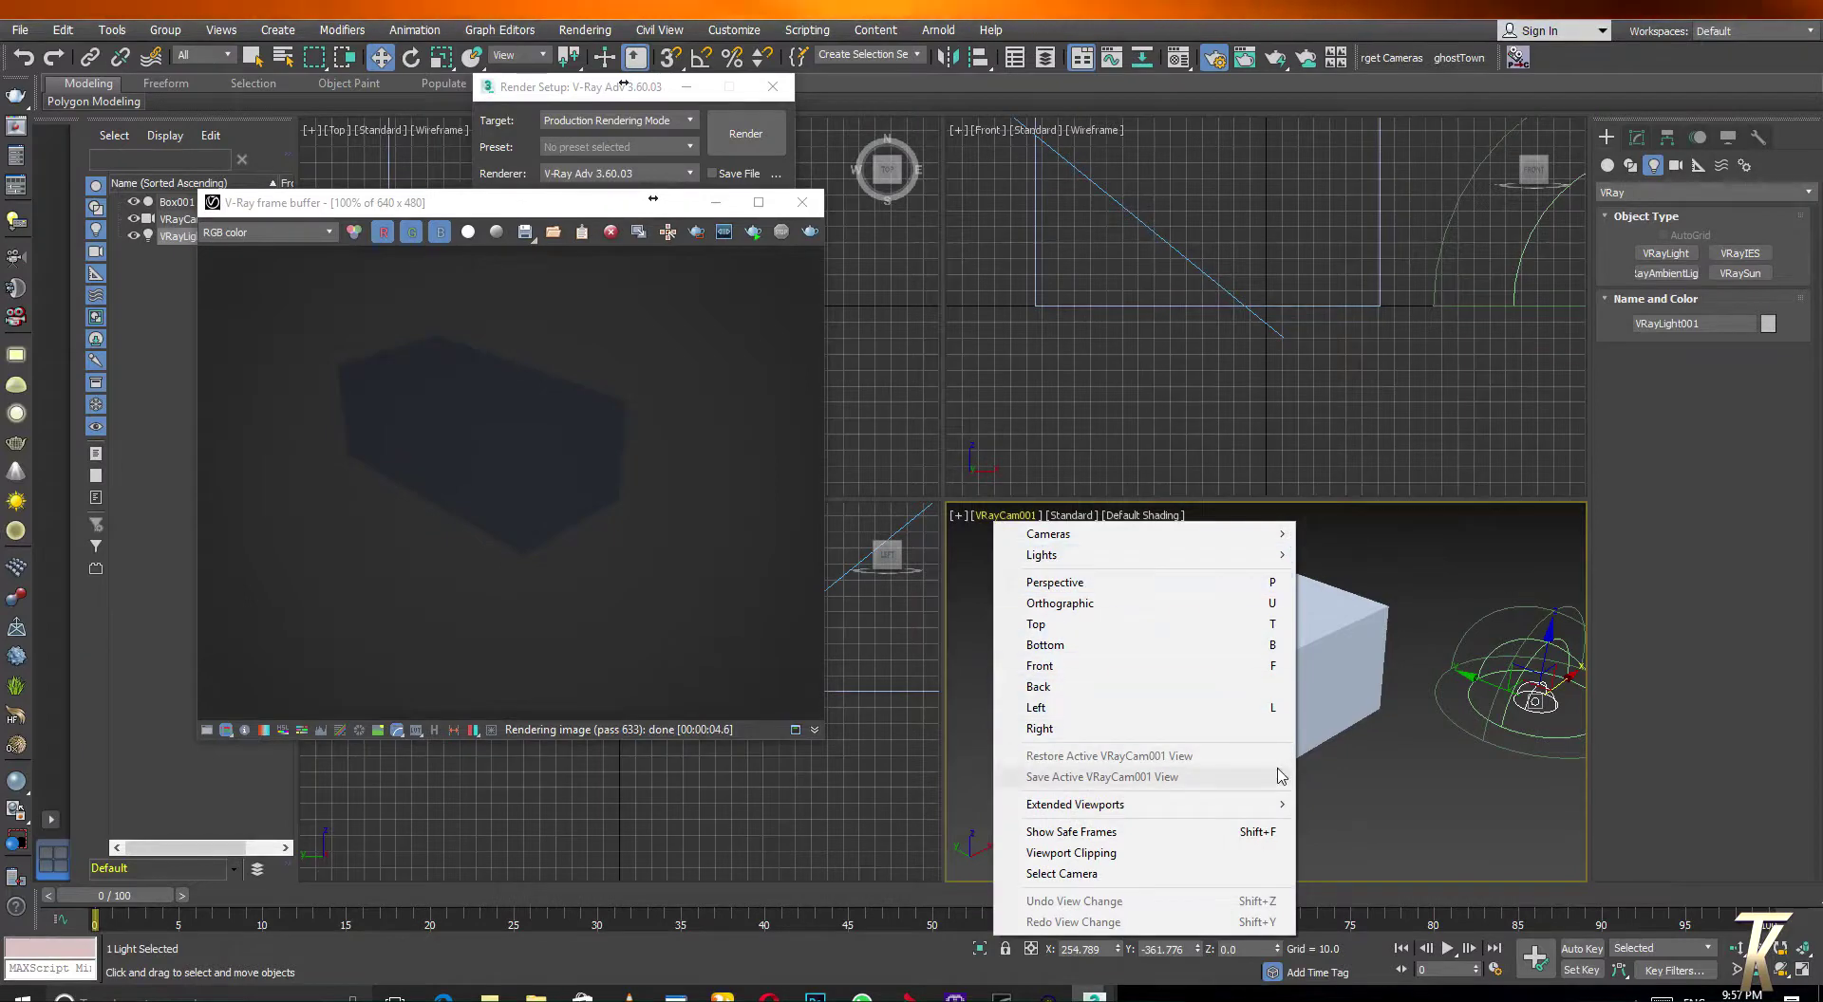
pyautogui.click(1140, 873)
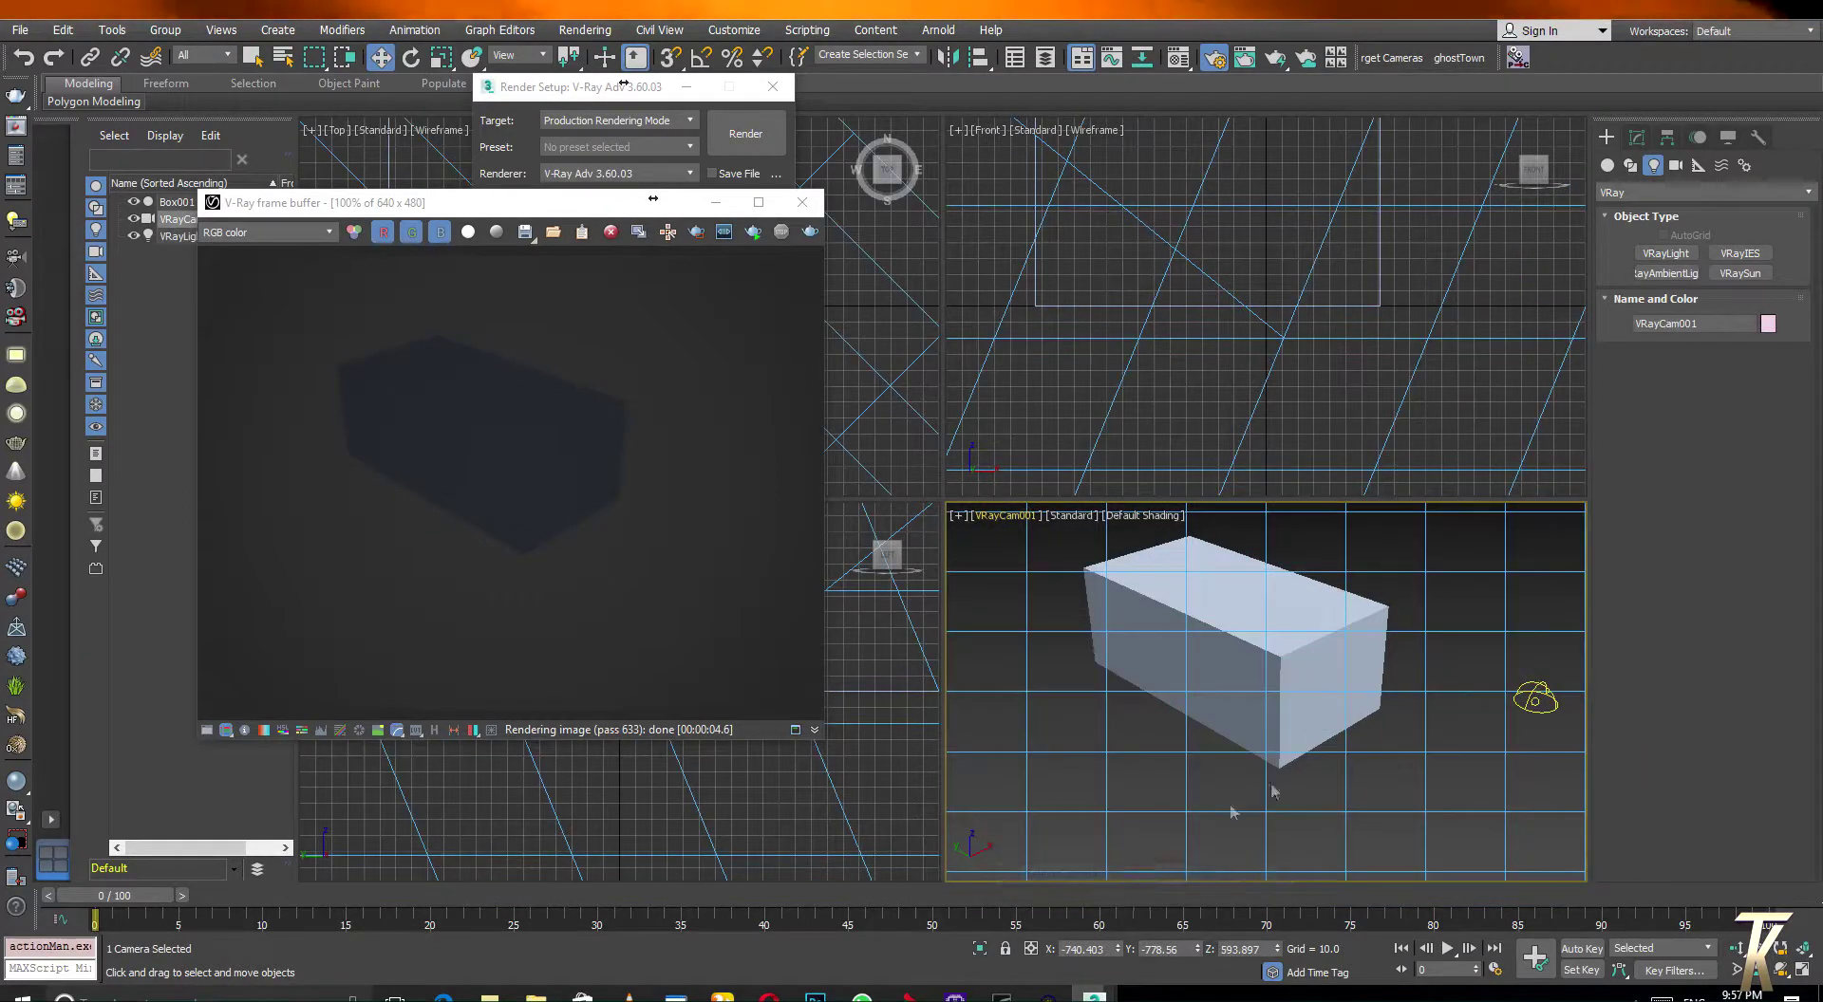
# Show VRayCam001's Modify panel settings at shutter speed 200.0 and film speed 100.0
pyautogui.click(1636, 137)
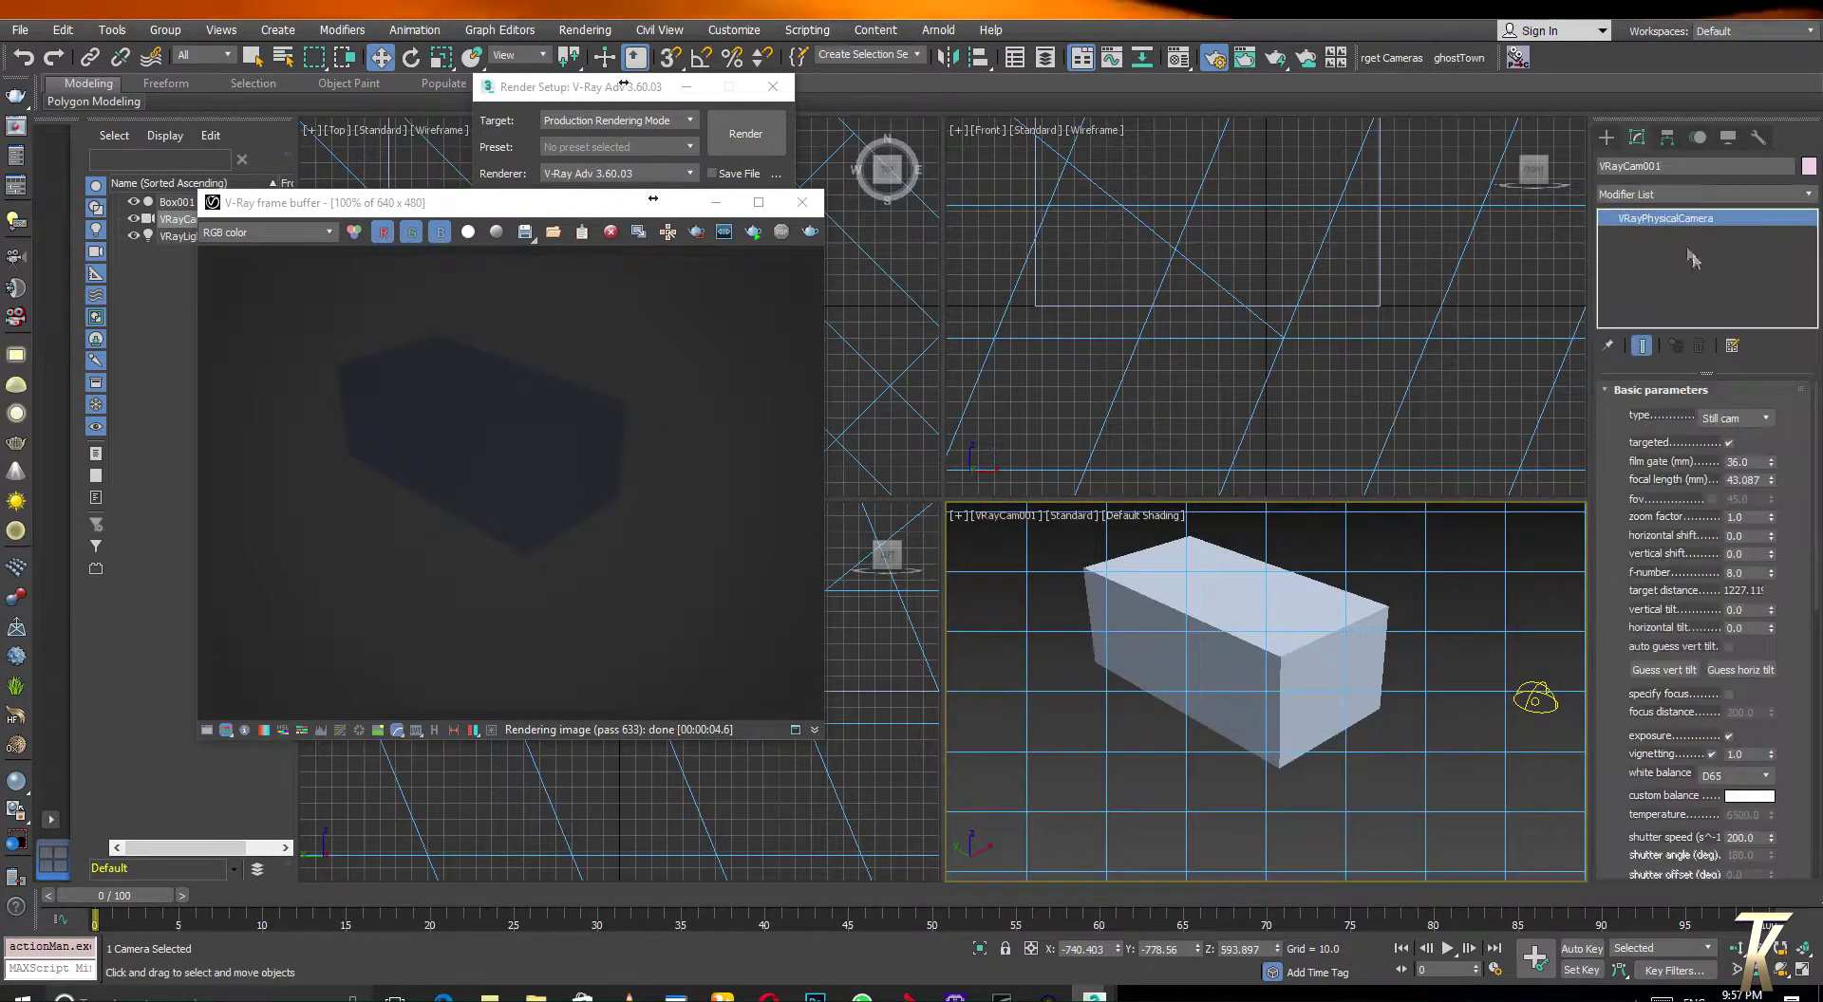
pyautogui.scroll(-5, 1797, 679)
pyautogui.scroll(-5, 1797, 676)
pyautogui.scroll(-5, 1797, 674)
pyautogui.scroll(-3, 1797, 674)
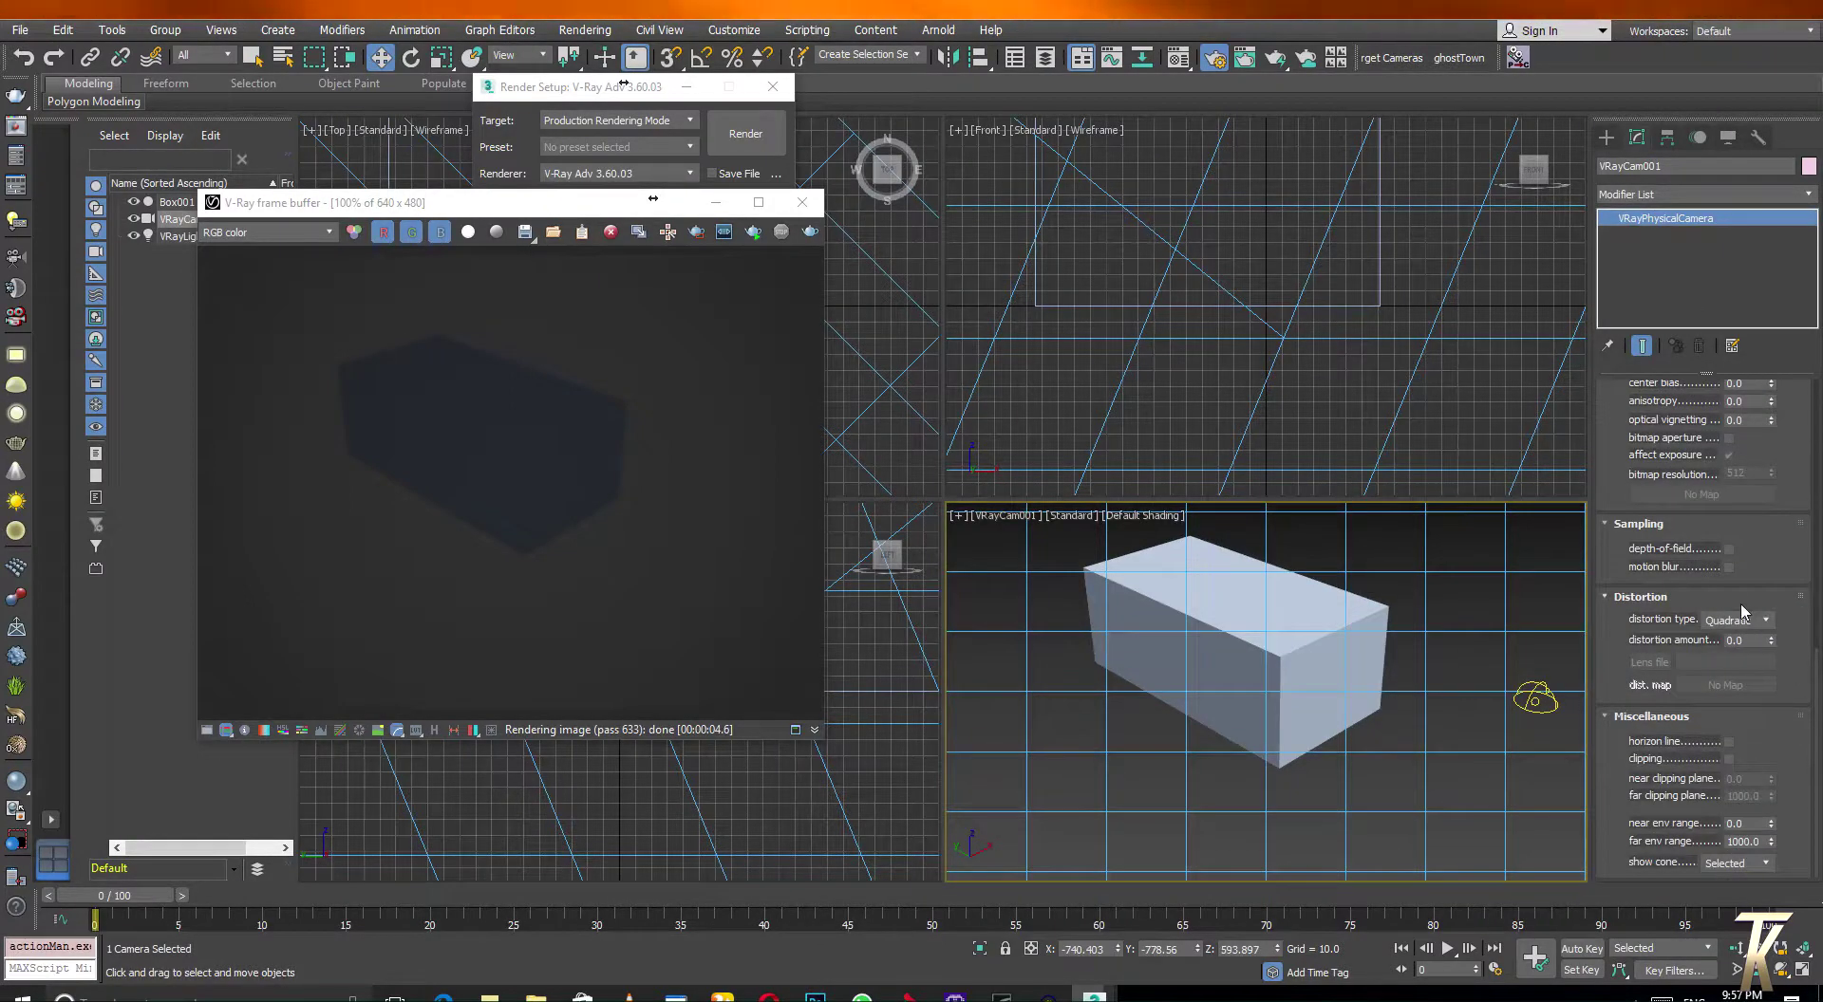
pyautogui.scroll(2, 1748, 472)
pyautogui.scroll(1, 1771, 484)
pyautogui.scroll(2, 1789, 504)
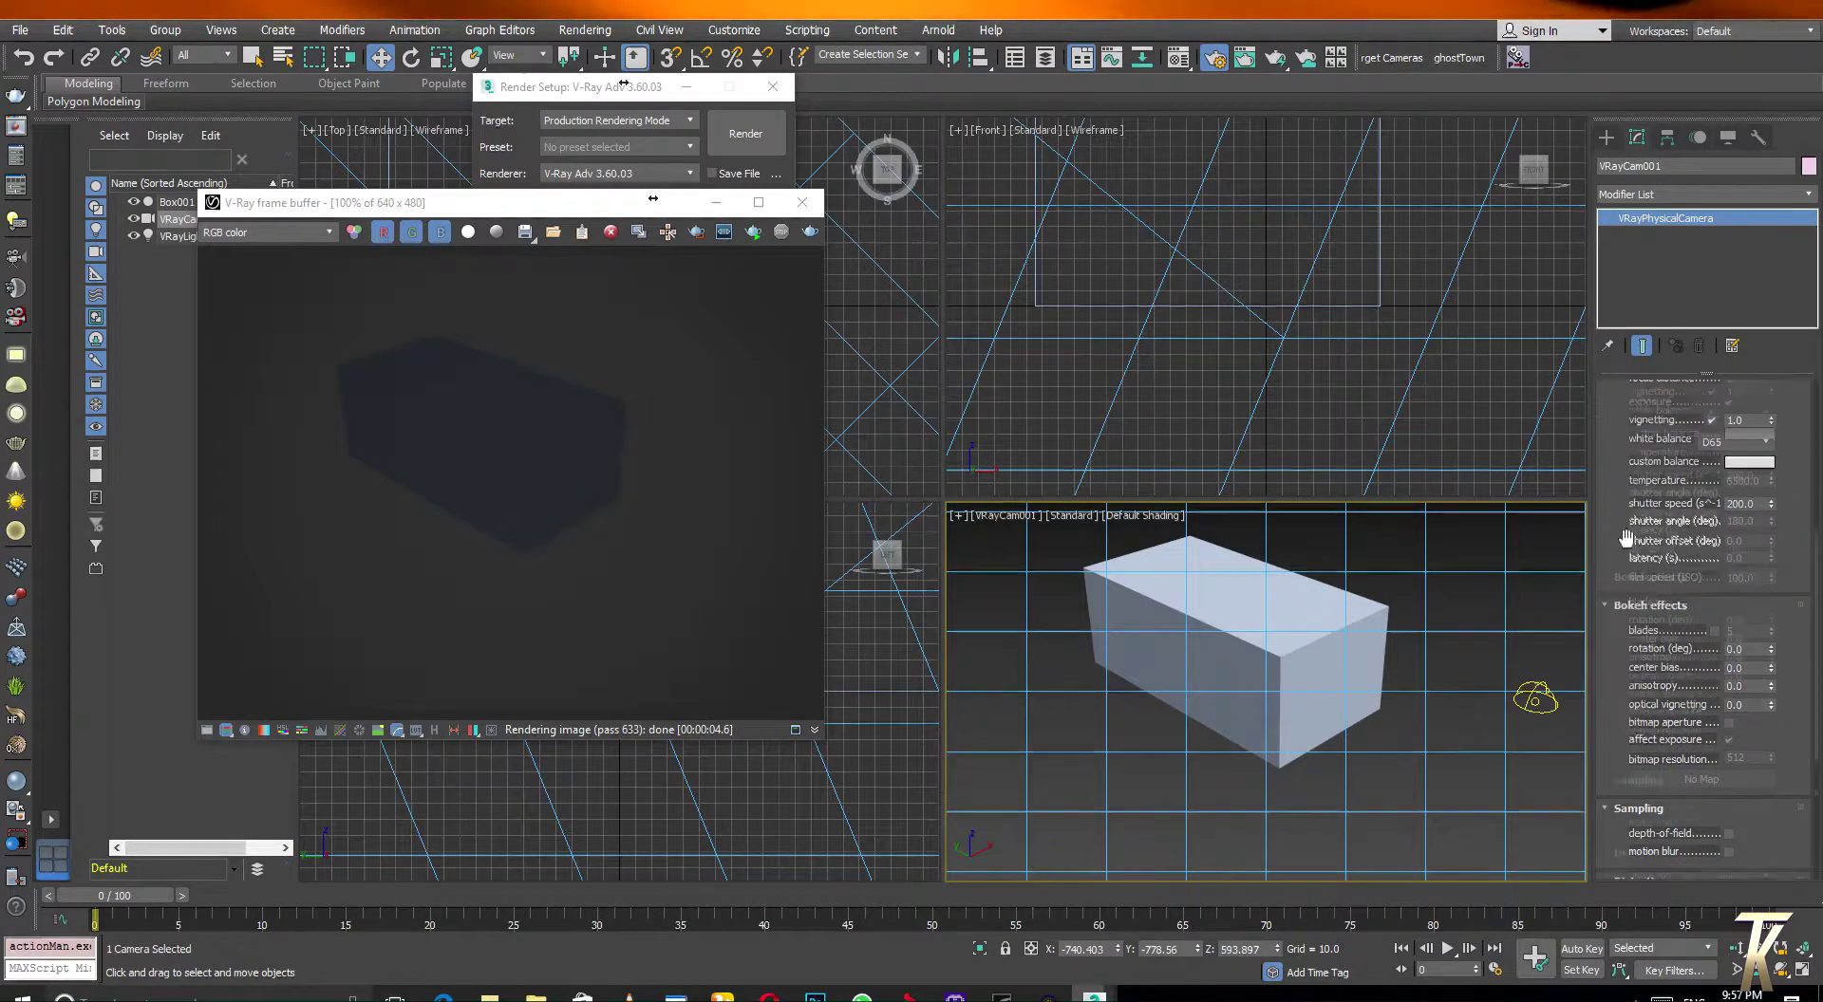
pyautogui.scroll(2, 1628, 539)
pyautogui.scroll(2, 1624, 539)
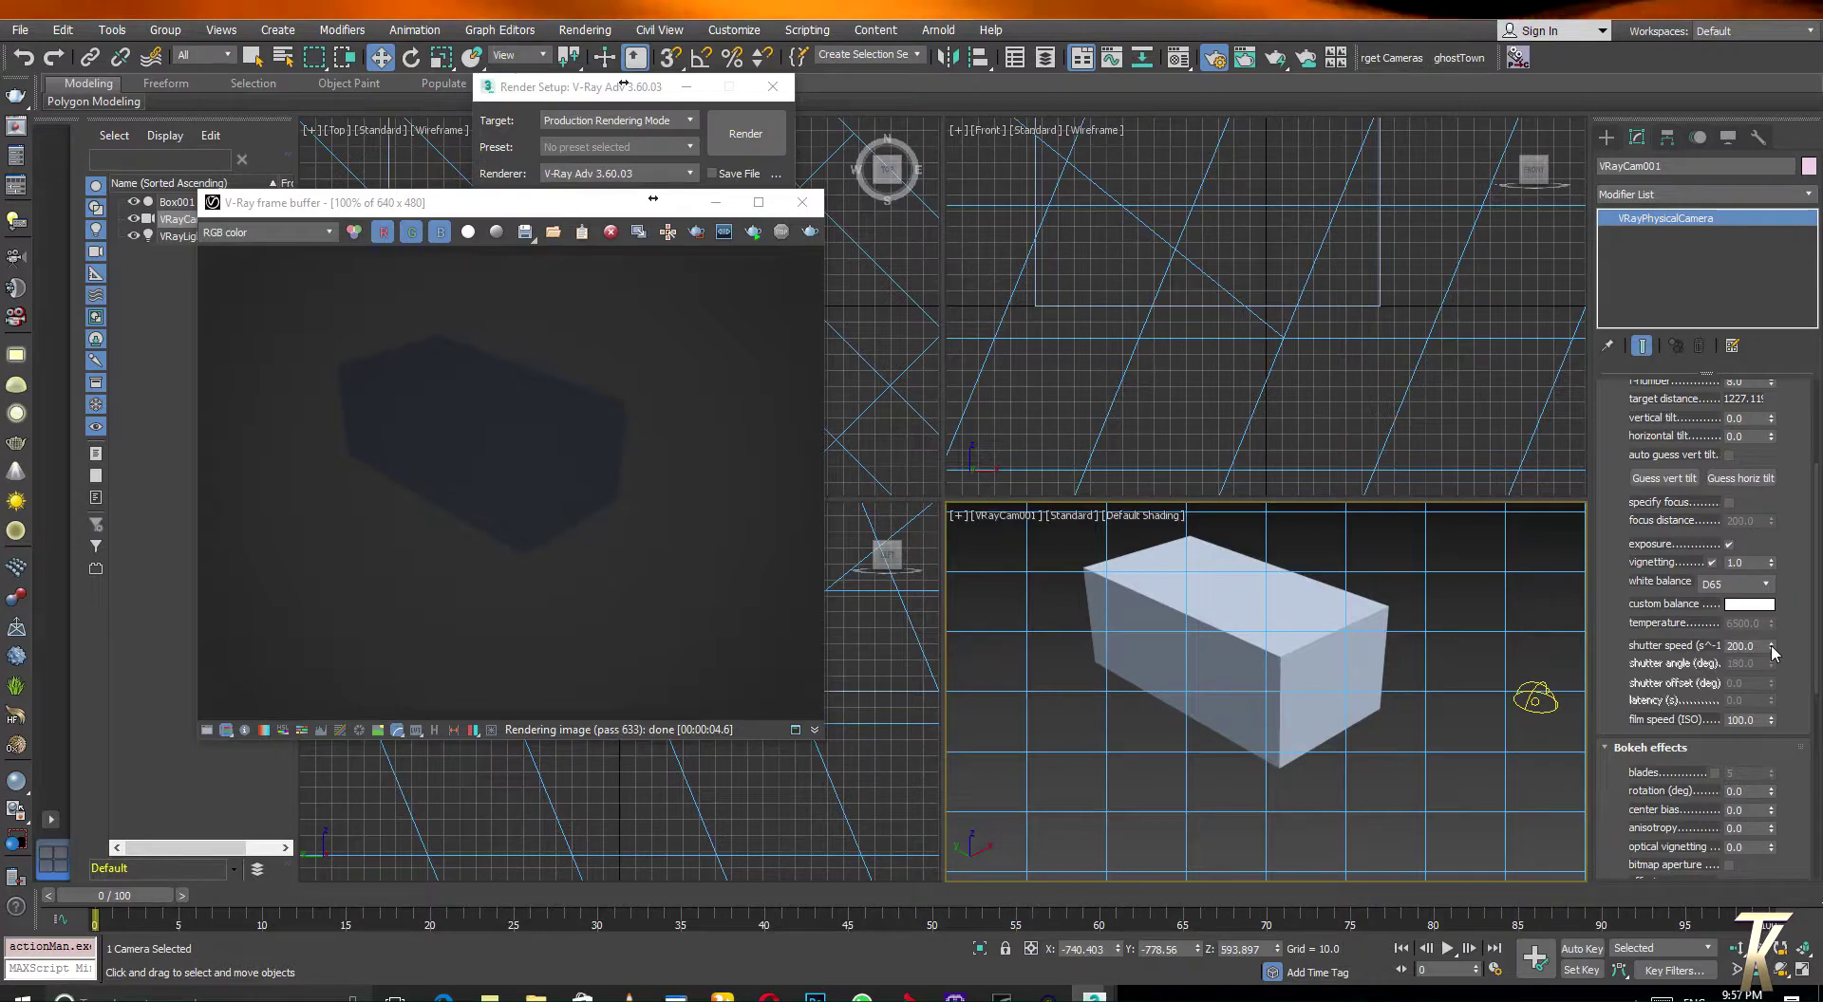
# Set shutter speed to 10.2, re-render the brighter box, then raise film speed (ISO) to 171.0
pyautogui.moveTo(1772, 651); pyautogui.dragTo(1776, 700)
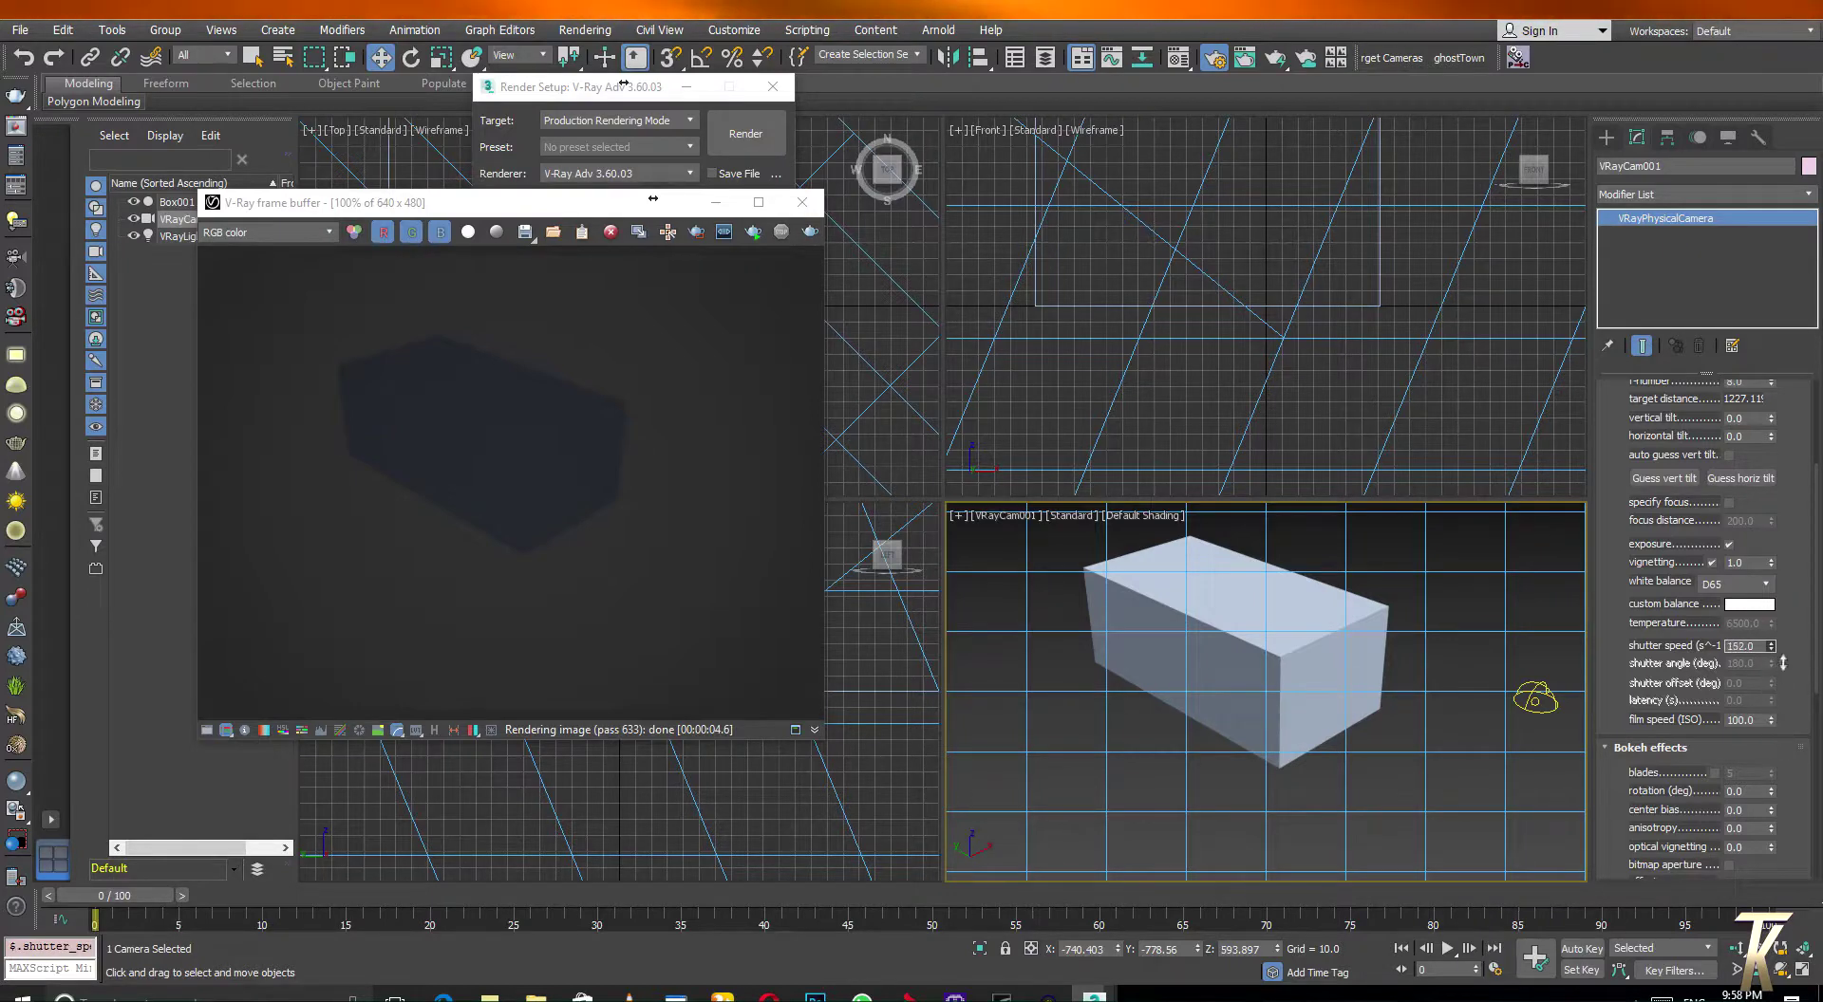
pyautogui.moveTo(1771, 645); pyautogui.dragTo(1772, 608)
pyautogui.click(807, 233)
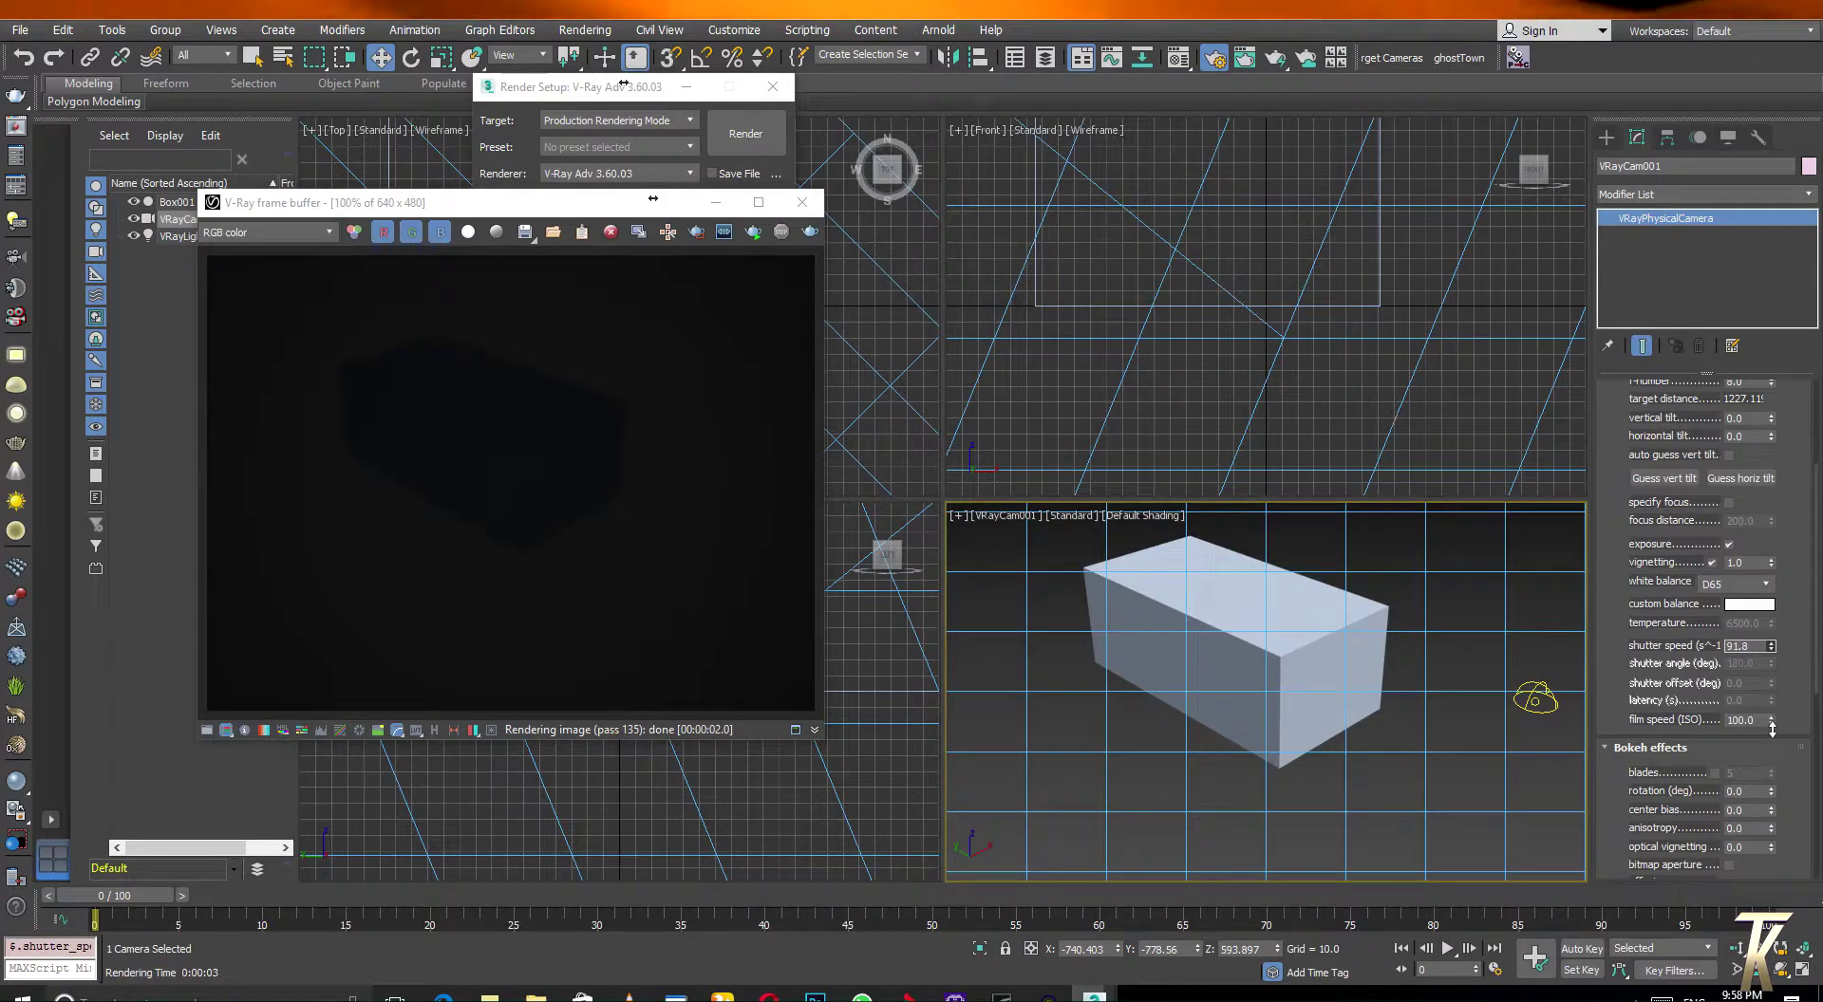
pyautogui.click(810, 232)
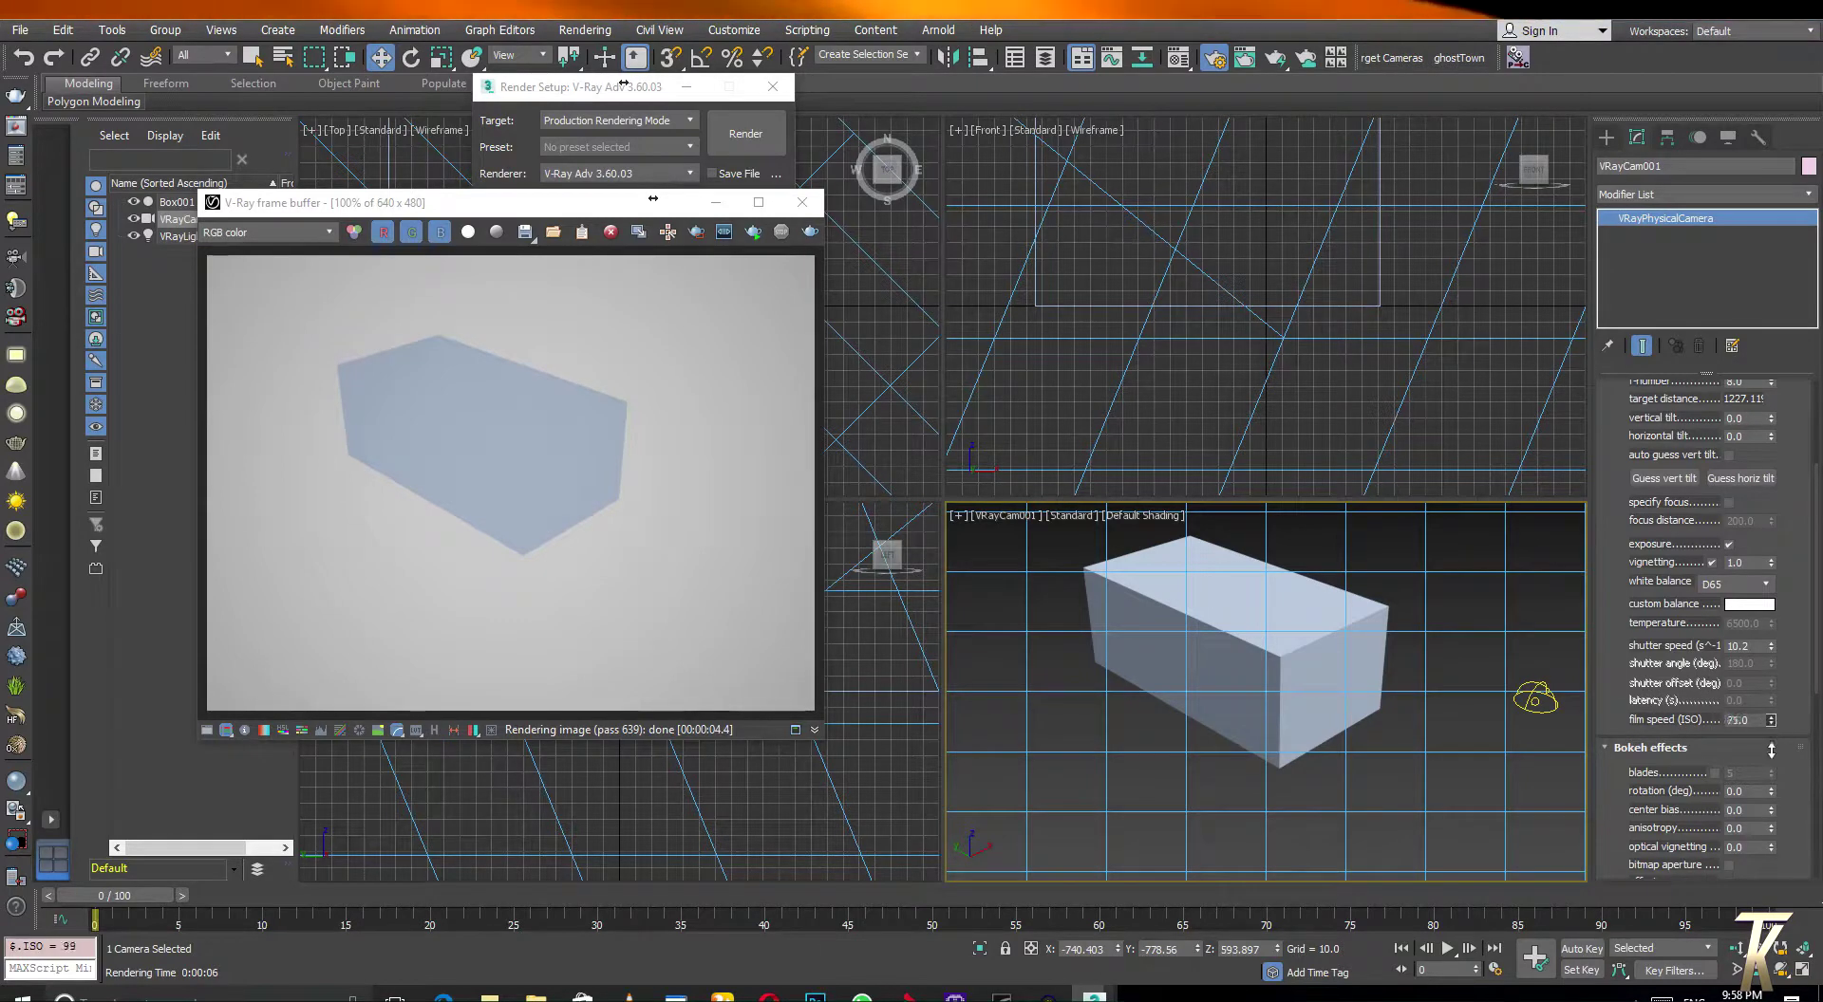
pyautogui.moveTo(1766, 684); pyautogui.dragTo(1759, 650)
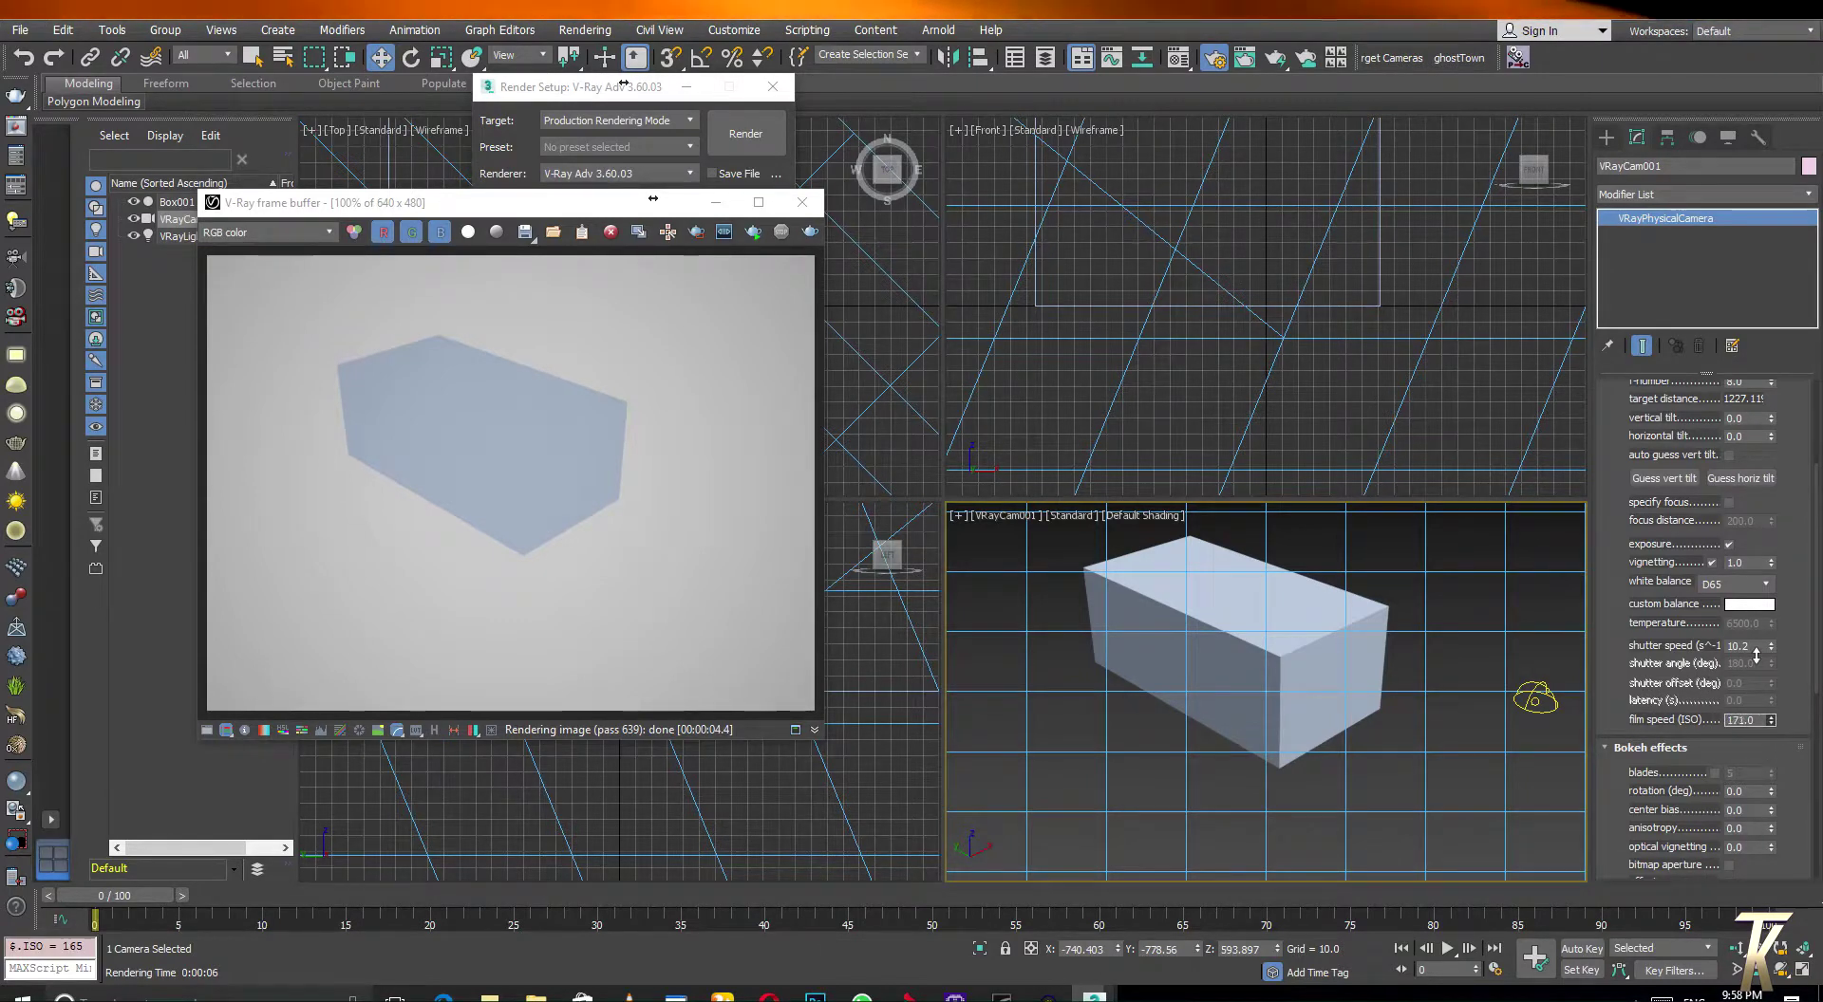